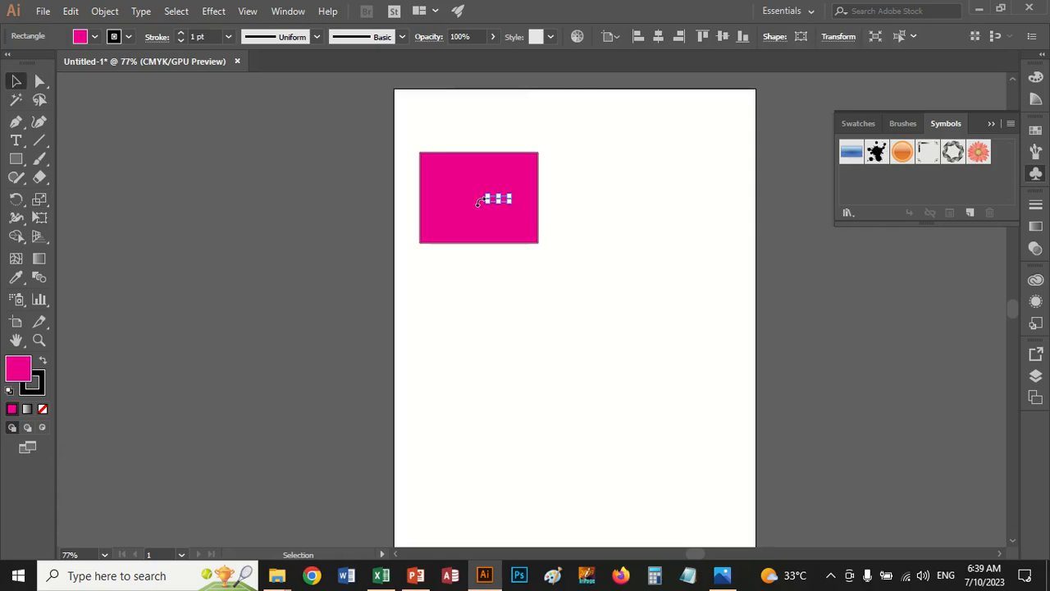
# Enlarge the magenta rectangle about its center with the Scale tool and slant it into a parallelogram with the Shear tool
pyautogui.click(460, 182)
pyautogui.click(40, 201)
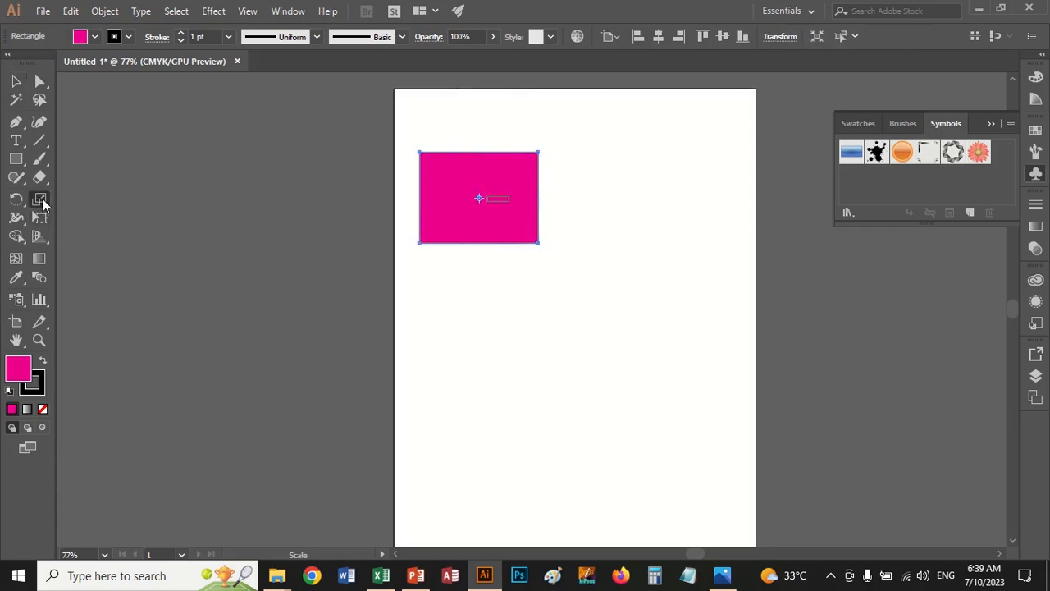
pyautogui.moveTo(505, 213)
pyautogui.mouseDown()
pyautogui.moveTo(553, 218)
pyautogui.moveTo(518, 216)
pyautogui.moveTo(514, 251)
pyautogui.moveTo(513, 226)
pyautogui.mouseUp()
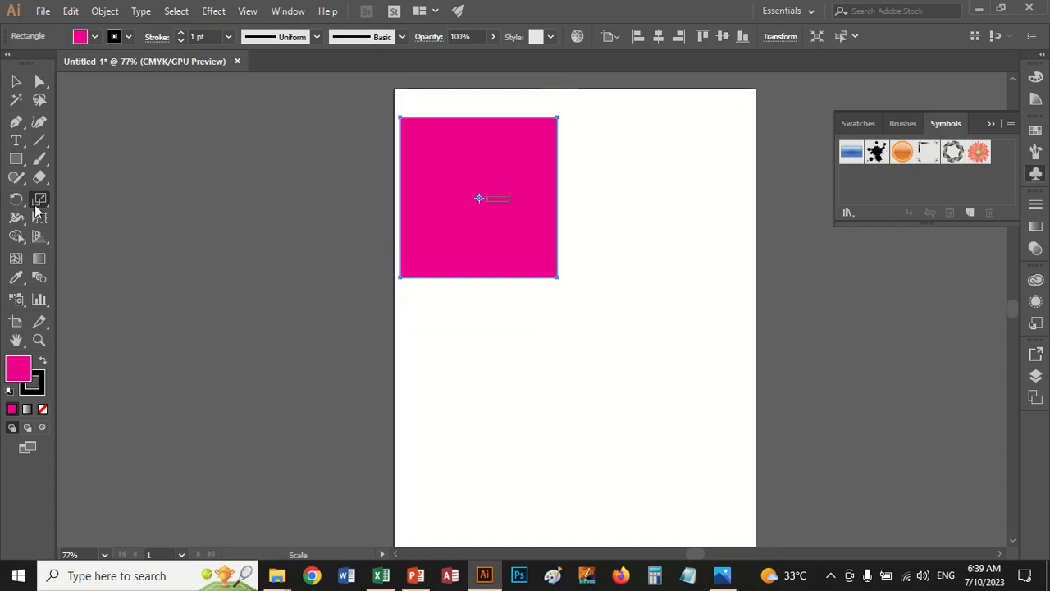
pyautogui.moveTo(37, 206); pyautogui.dragTo(86, 214)
pyautogui.moveTo(558, 276); pyautogui.dragTo(615, 216)
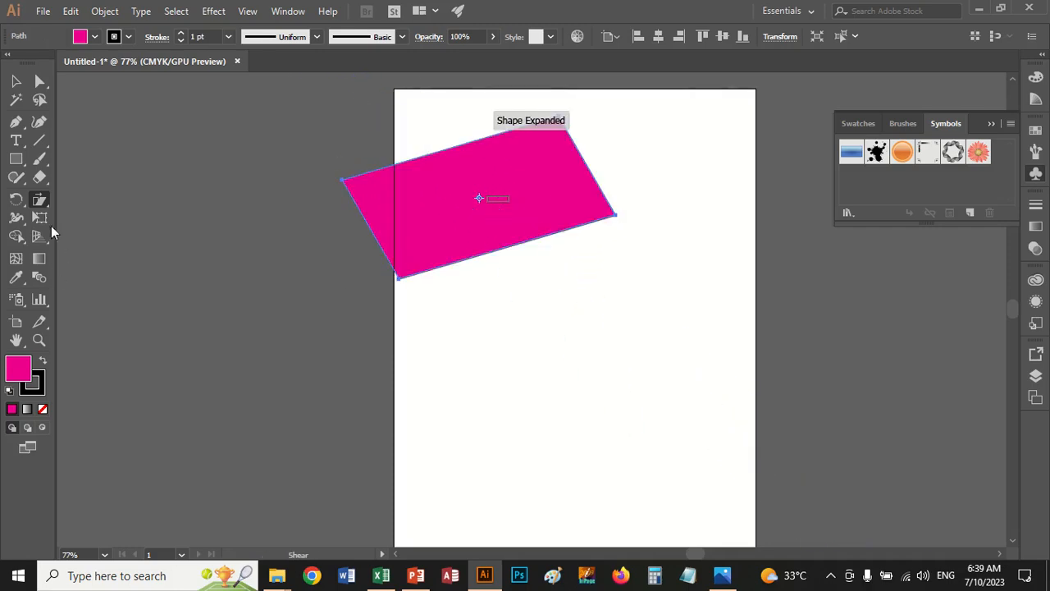
# Draw a closed five-point polygon with the Pen tool in the empty area below the sheared parallelogram
pyautogui.moveTo(44, 203); pyautogui.dragTo(87, 236)
pyautogui.press('p')
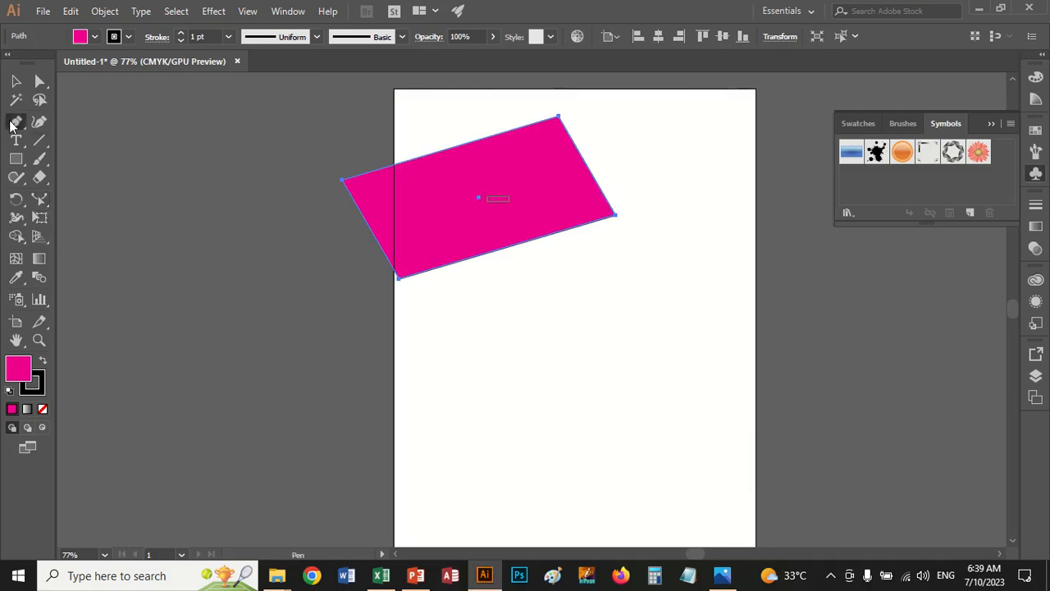
pyautogui.click(562, 394)
pyautogui.click(585, 319)
pyautogui.click(642, 362)
pyautogui.click(636, 445)
pyautogui.click(542, 442)
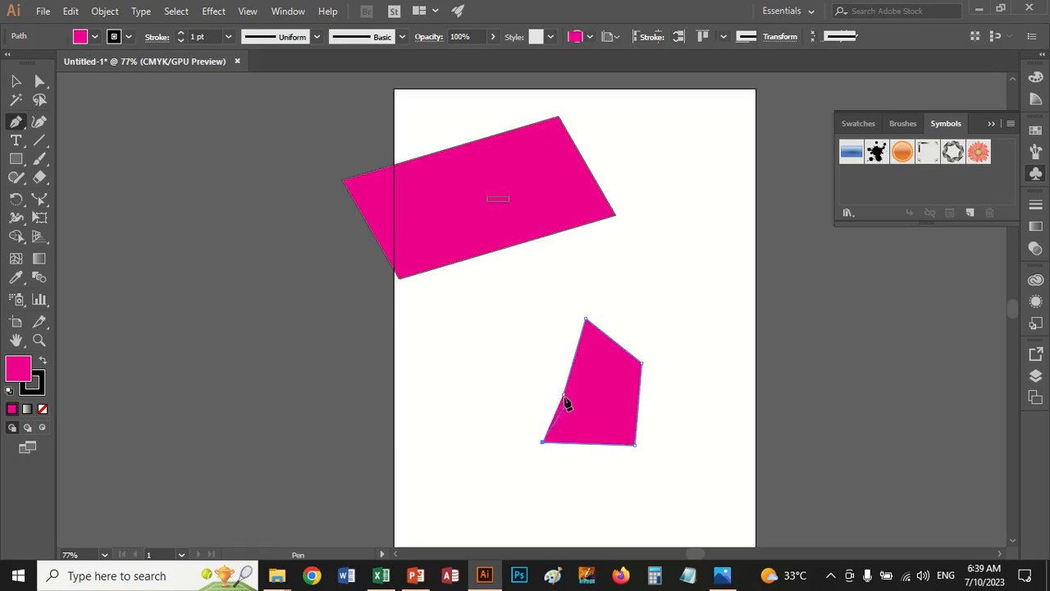
pyautogui.click(563, 394)
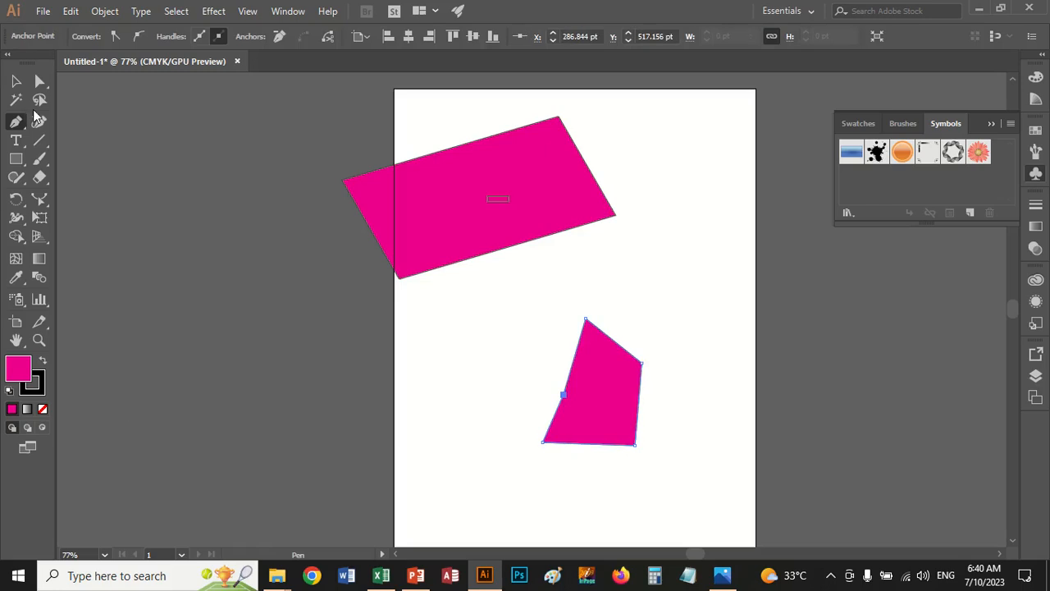
# Distort the polygon with the Reshape tool by pulling its top corner and left-side anchor point outward
pyautogui.click(40, 199)
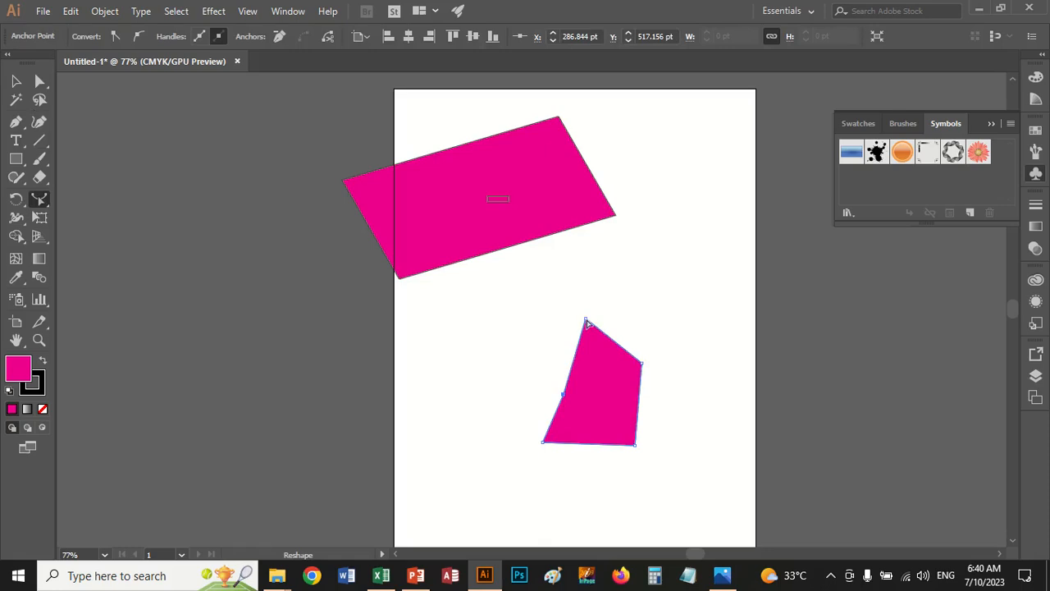
pyautogui.moveTo(588, 323); pyautogui.dragTo(671, 264)
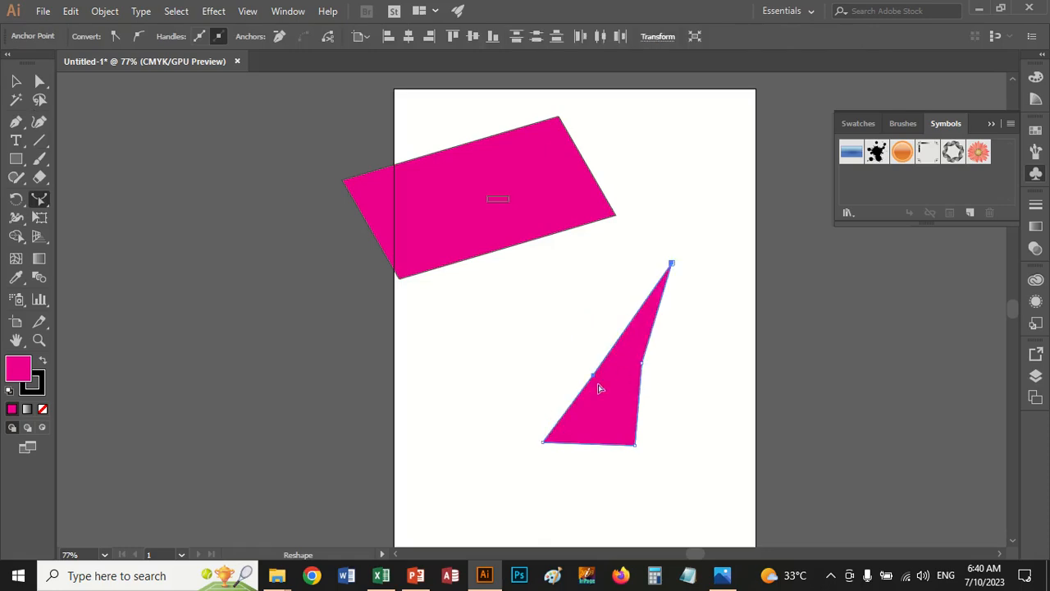
pyautogui.moveTo(594, 379); pyautogui.dragTo(506, 272)
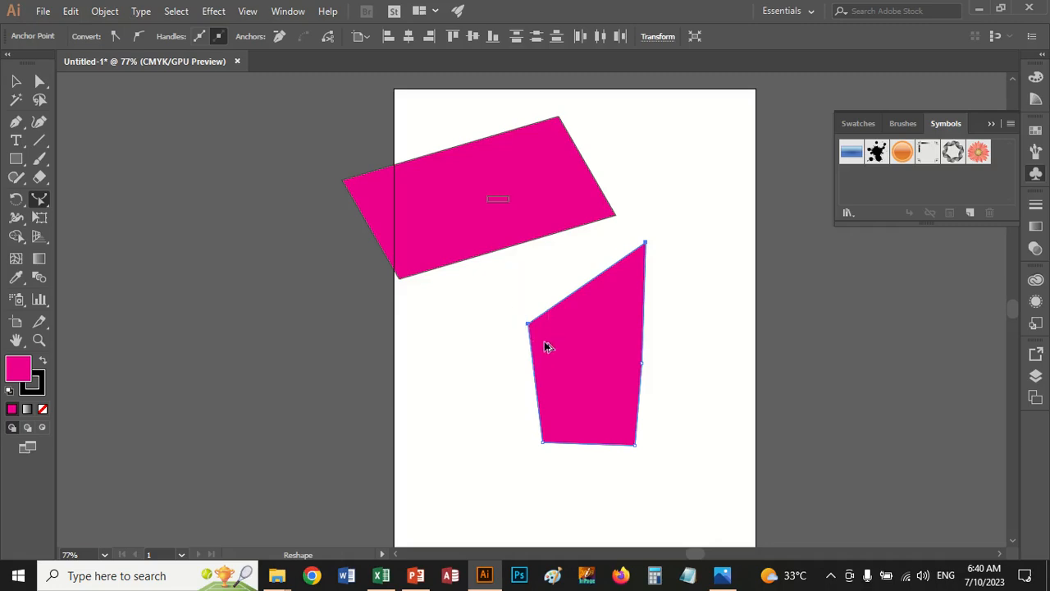
pyautogui.moveTo(548, 346); pyautogui.dragTo(511, 291)
# Delete all artwork and draw a steep straight line on the left part of the artboard with the Pen tool
pyautogui.hotkey('ctrl', 'a')
pyautogui.press('Delete')
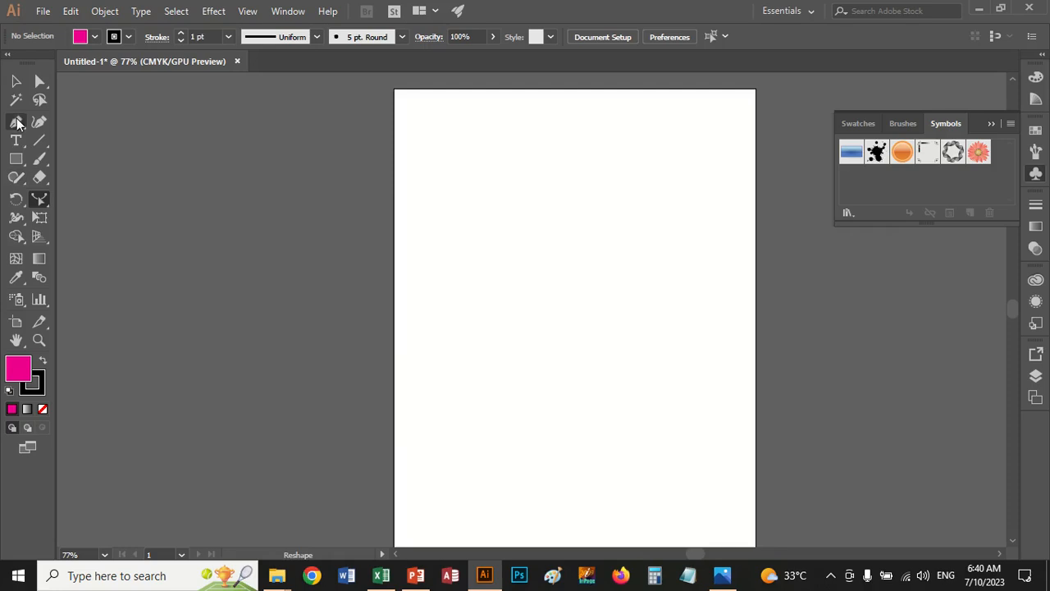
pyautogui.click(15, 122)
pyautogui.click(475, 332)
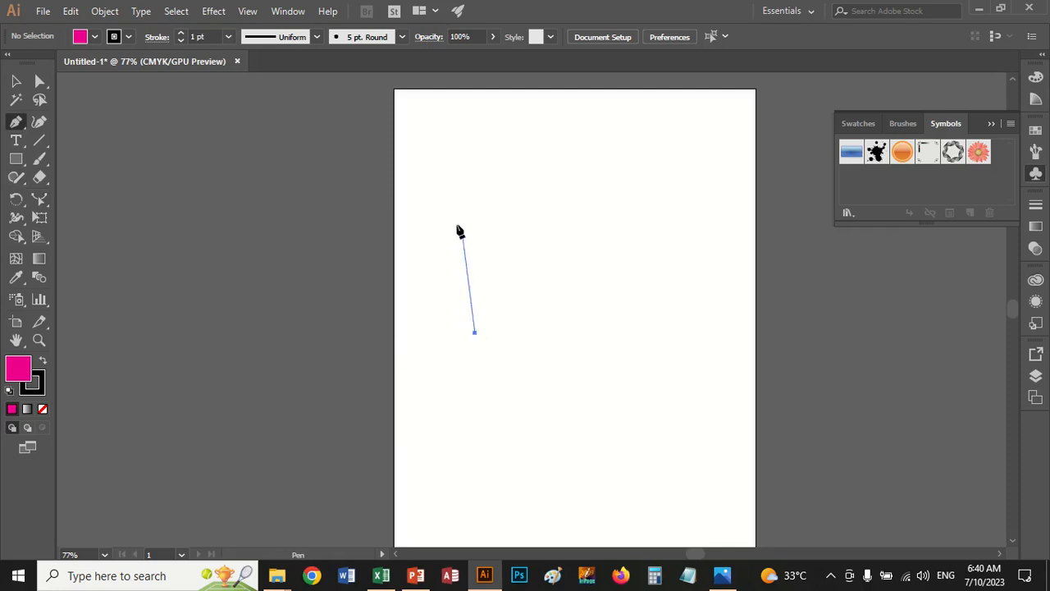
pyautogui.click(457, 192)
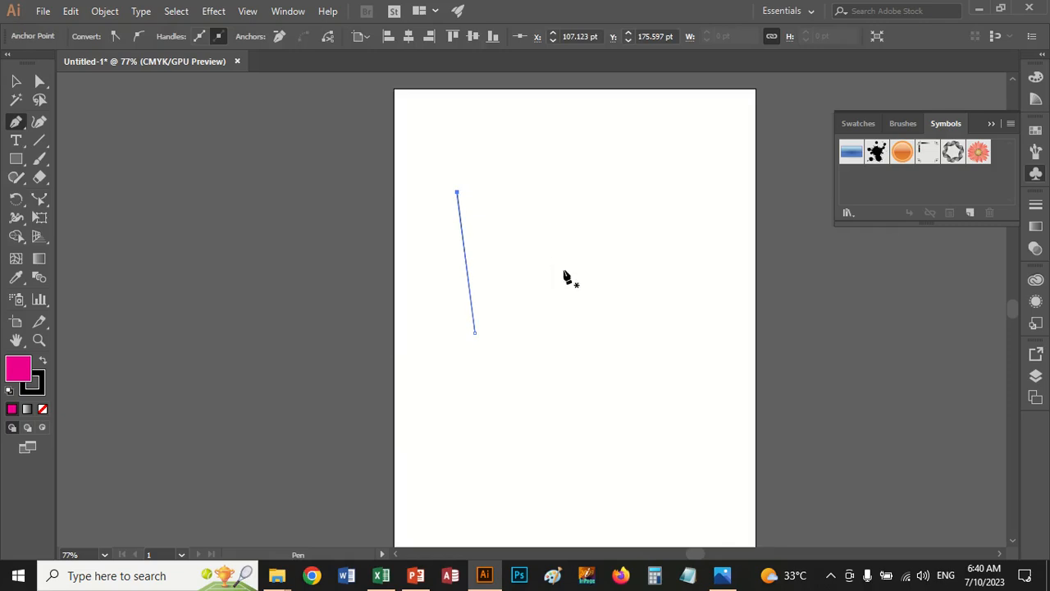
# Draw a closed crown-like shape with three spikes beside the line, with the longest spike reaching the artboard's upper right
pyautogui.click(558, 336)
pyautogui.click(533, 244)
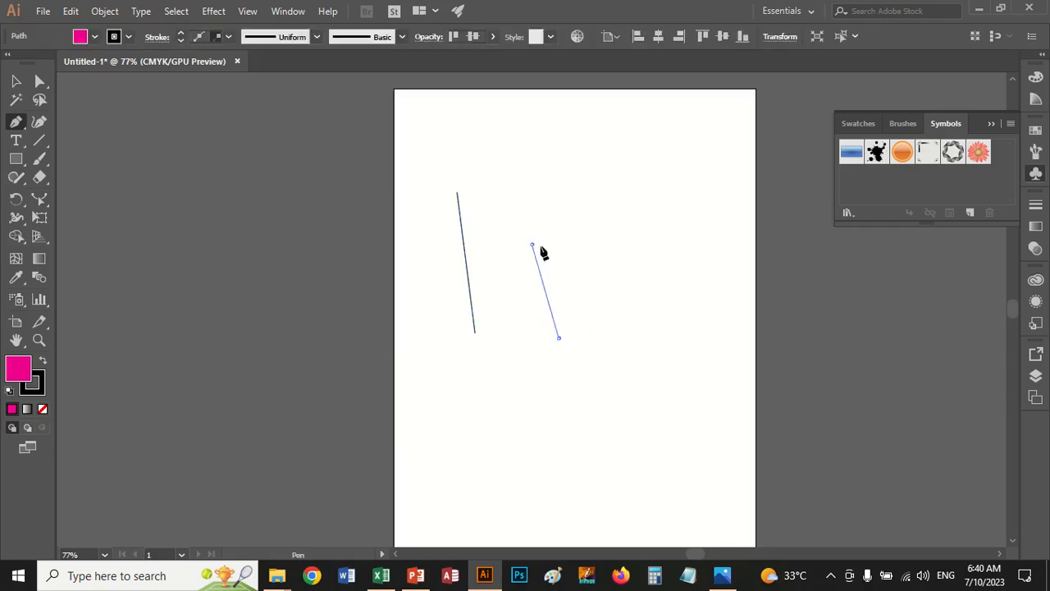
pyautogui.click(573, 291)
pyautogui.click(580, 197)
pyautogui.click(604, 260)
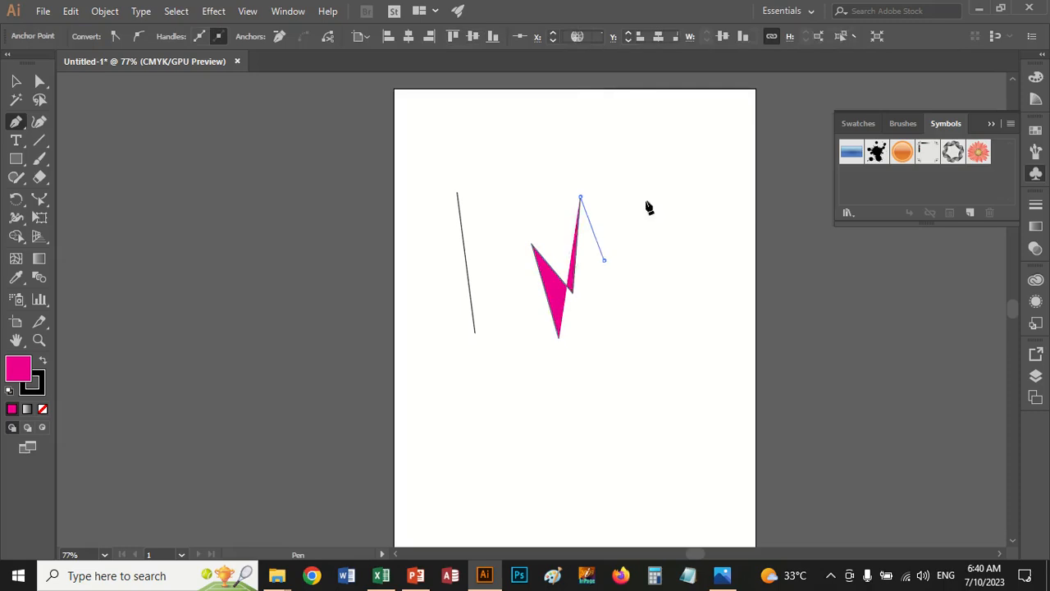
pyautogui.click(737, 145)
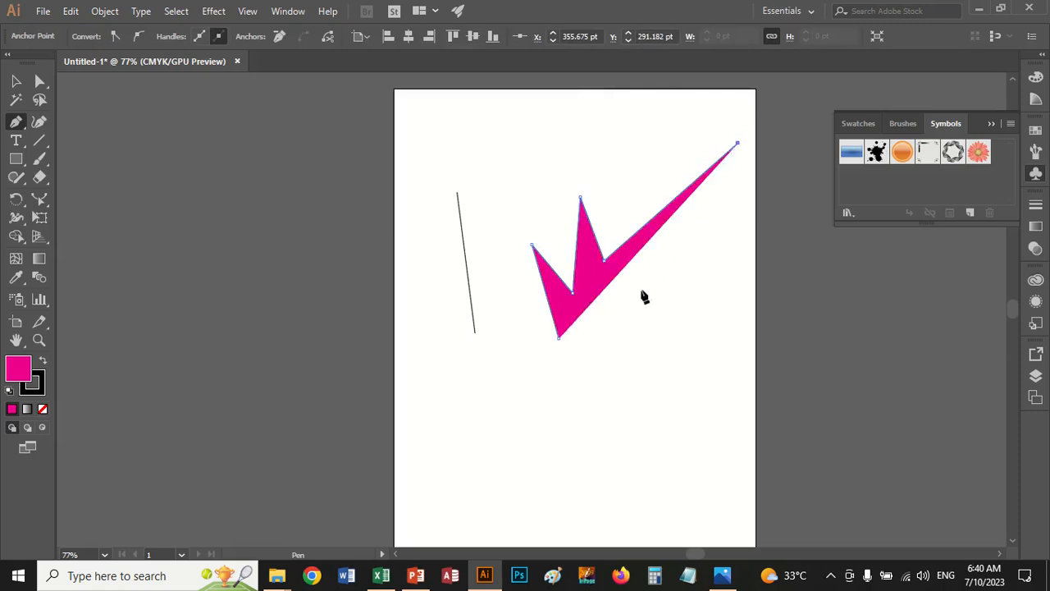
pyautogui.click(628, 344)
pyautogui.click(599, 344)
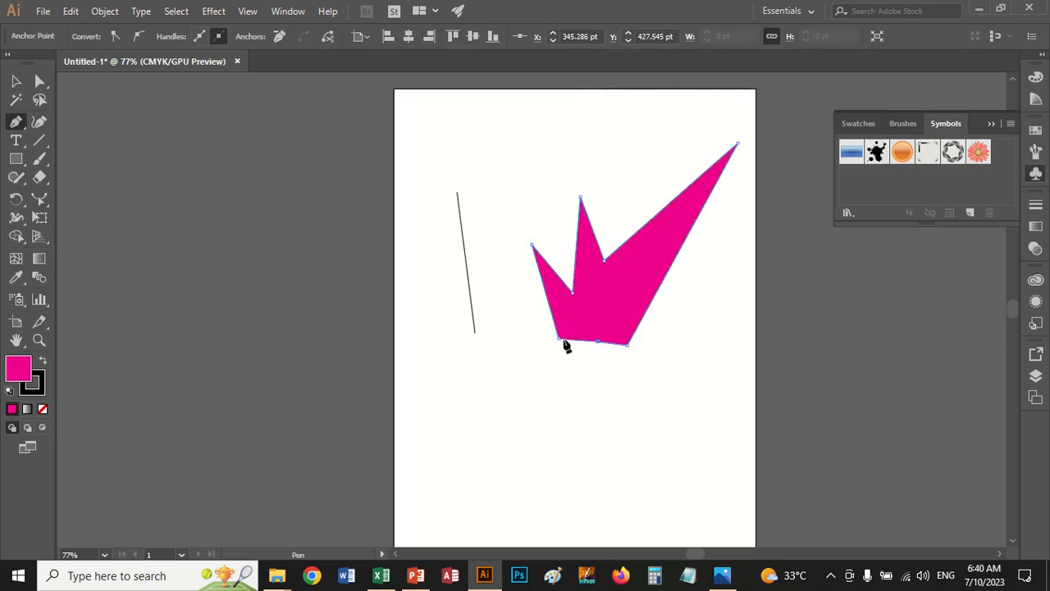
pyautogui.click(557, 339)
# Widen the straight line's lower end to about 31 pt with the Width tool and set its stroke color to orange
pyautogui.click(15, 83)
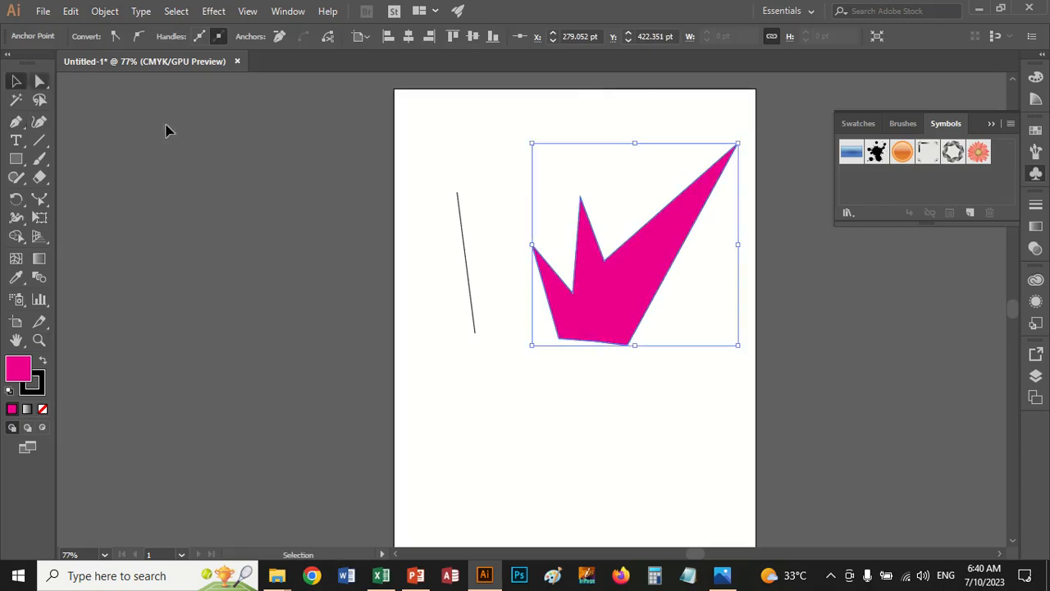
pyautogui.click(457, 216)
pyautogui.click(460, 216)
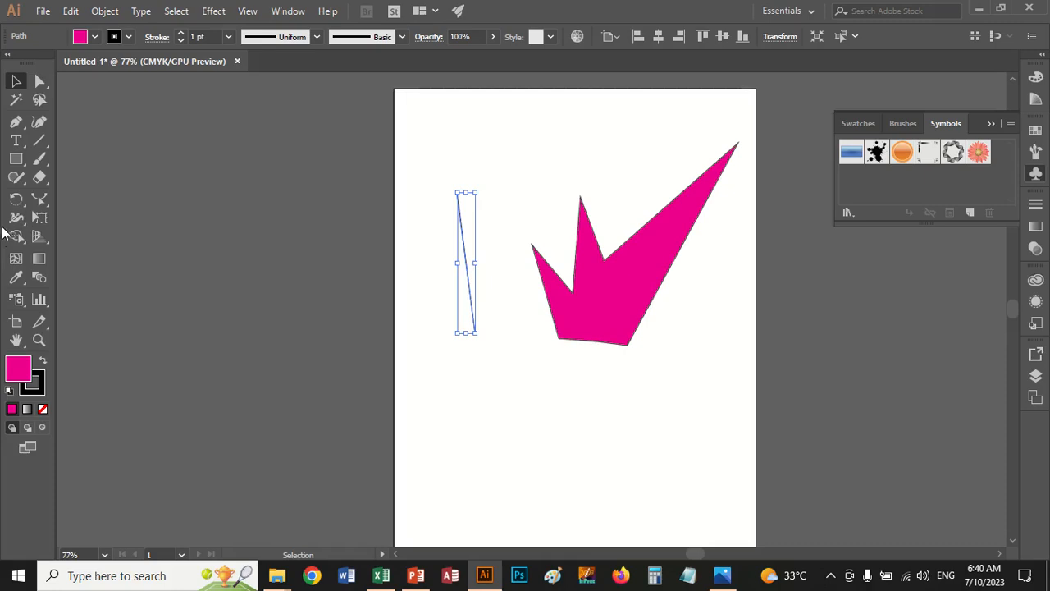
pyautogui.click(14, 220)
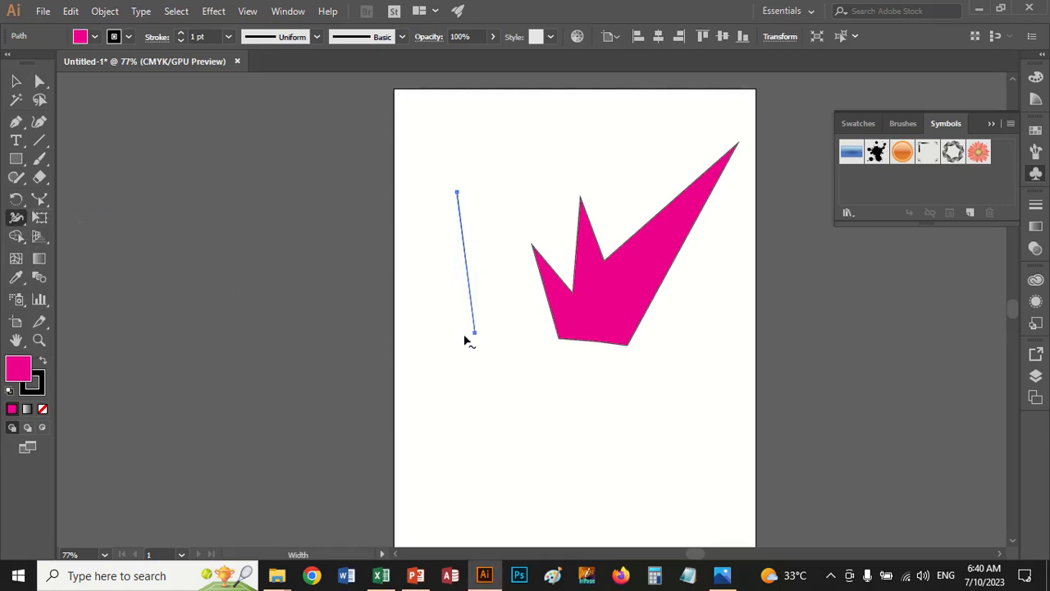
pyautogui.moveTo(482, 334); pyautogui.dragTo(485, 332)
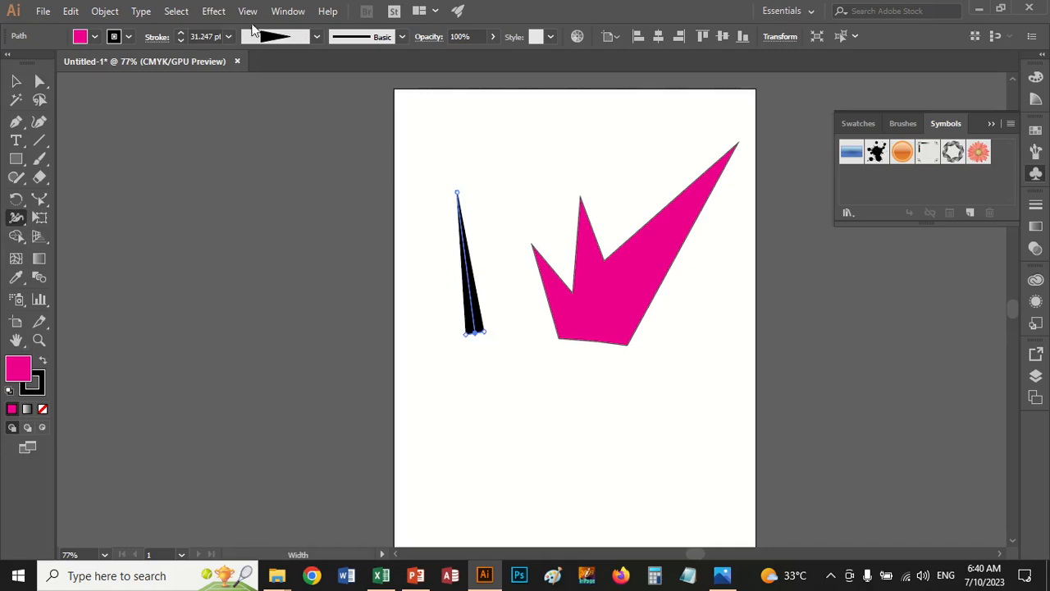
pyautogui.click(129, 37)
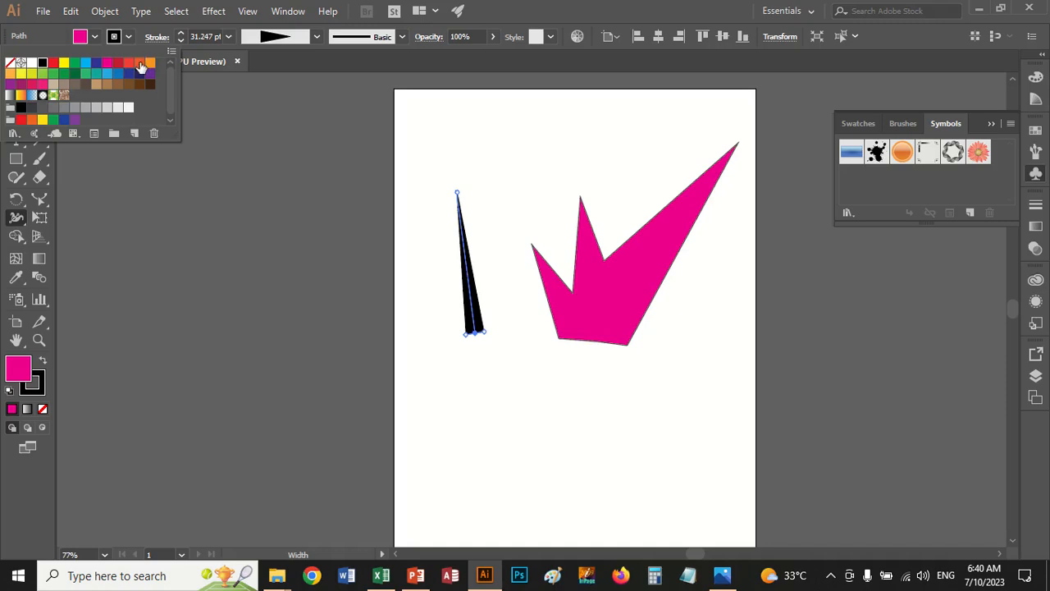
pyautogui.click(140, 64)
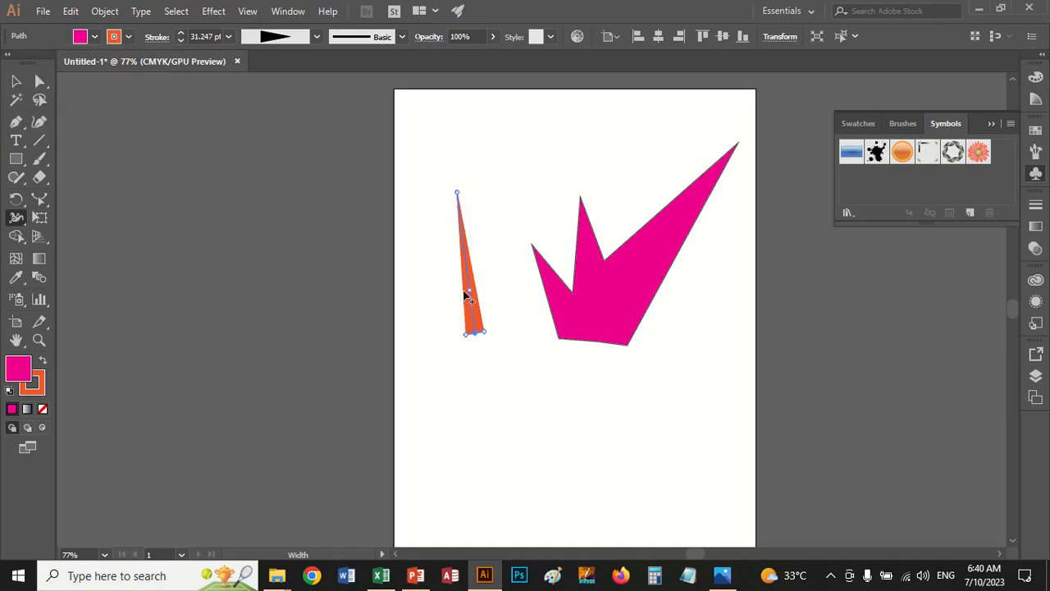
# Shape the orange stroke into a vase with a body about 109 pt wide, a narrow neck and a flared rim
pyautogui.moveTo(464, 294); pyautogui.dragTo(437, 298)
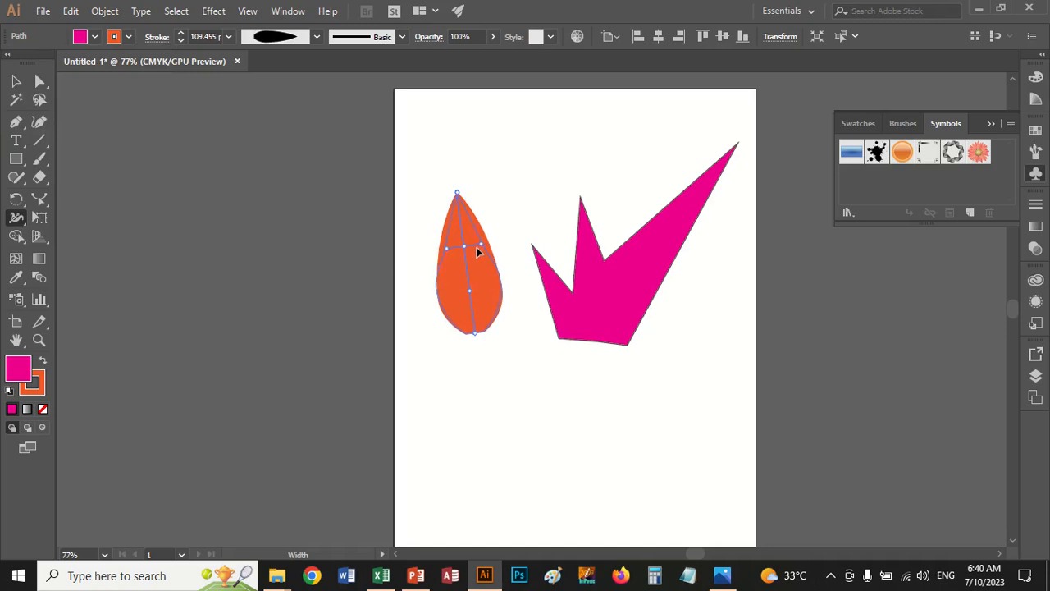
pyautogui.moveTo(476, 253); pyautogui.dragTo(467, 248)
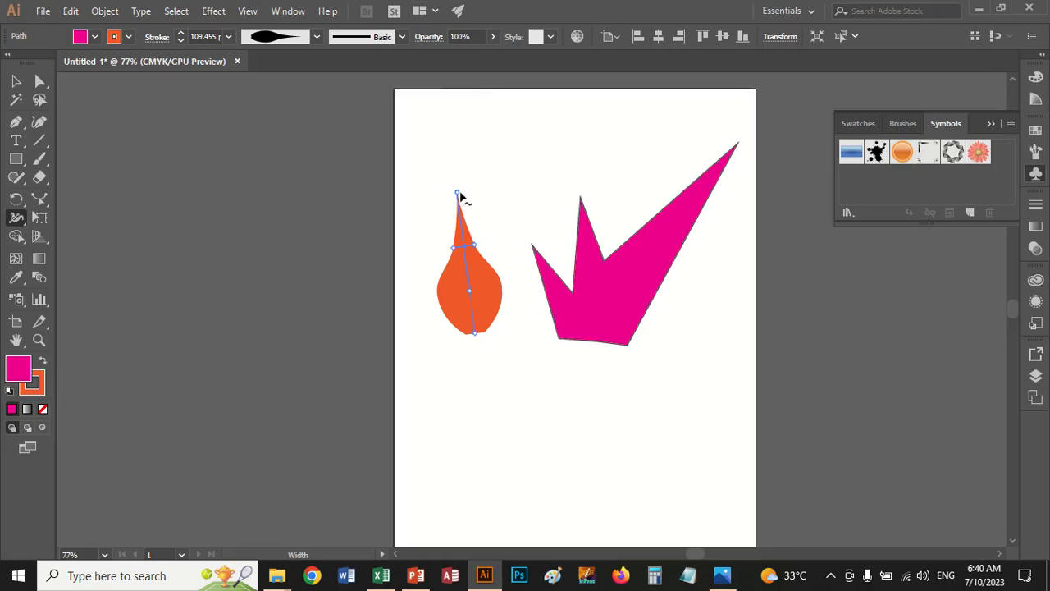
pyautogui.moveTo(465, 195); pyautogui.dragTo(482, 191)
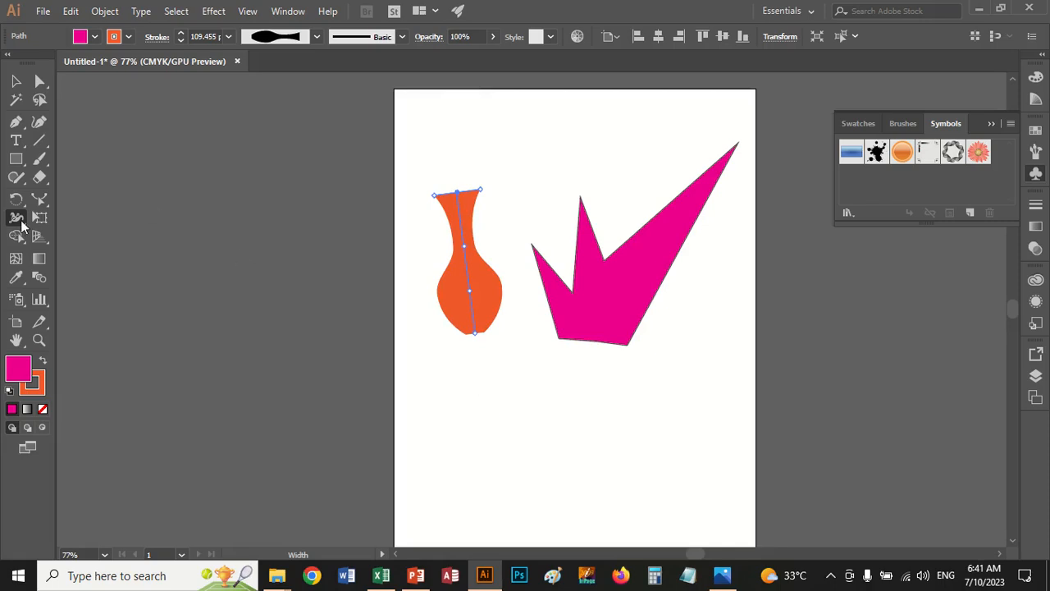
# Switch to the Warp tool and set its brush width and height to 50 pt
pyautogui.moveTo(22, 224); pyautogui.dragTo(58, 236)
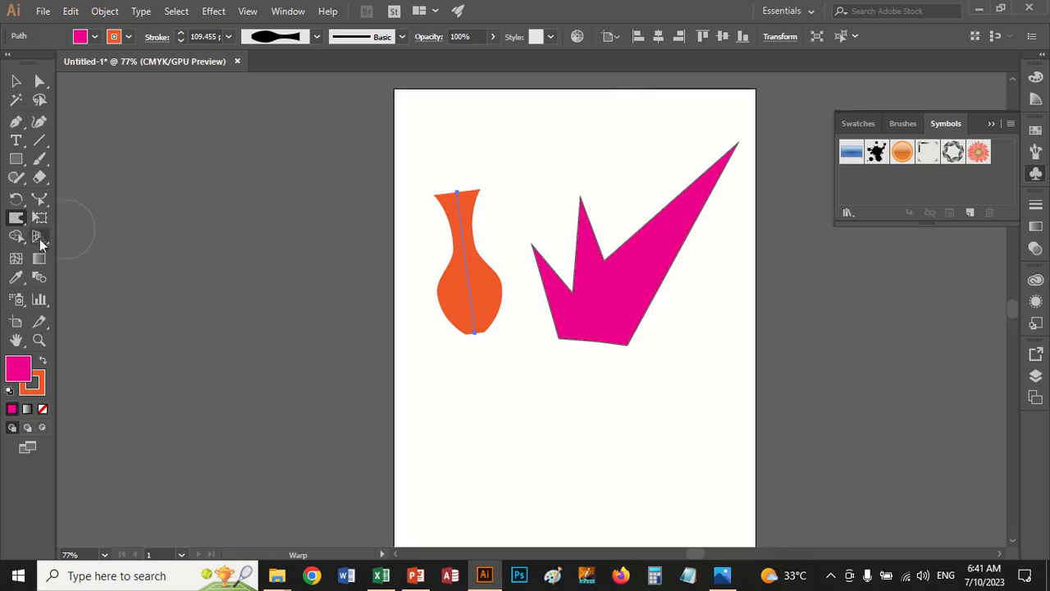
pyautogui.doubleClick(16, 218)
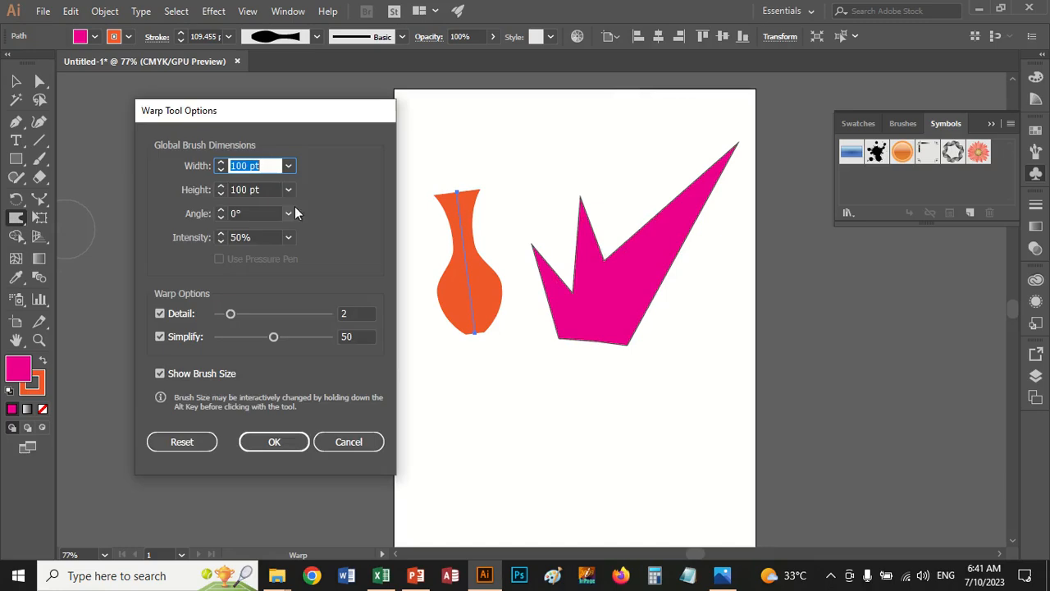
pyautogui.click(222, 170)
pyautogui.moveTo(259, 165); pyautogui.dragTo(191, 166)
pyautogui.write('50')
pyautogui.moveTo(270, 184); pyautogui.dragTo(215, 189)
pyautogui.write('5')
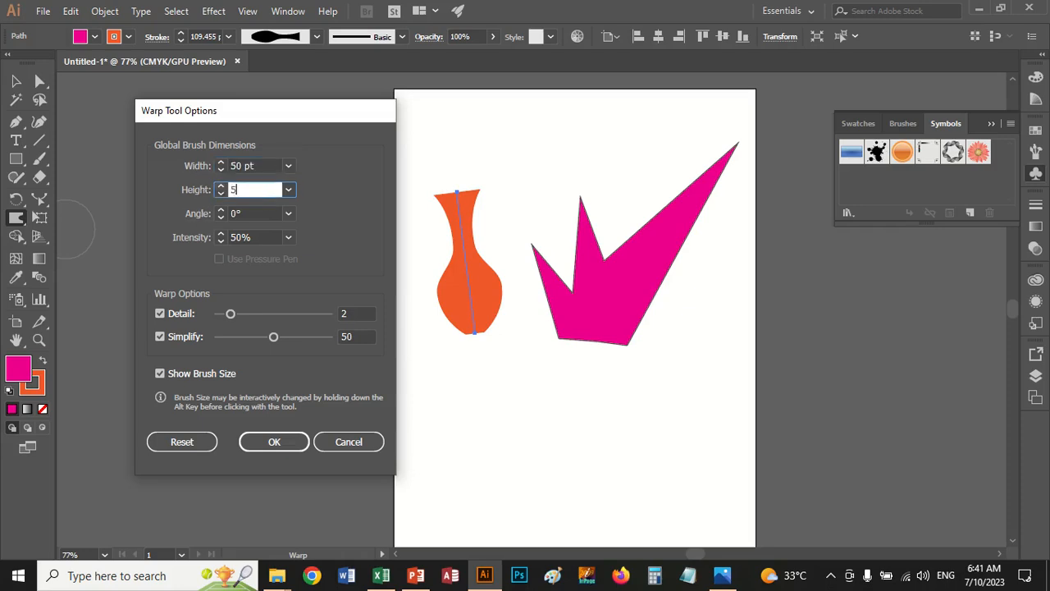
pyautogui.write('0')
pyautogui.click(273, 438)
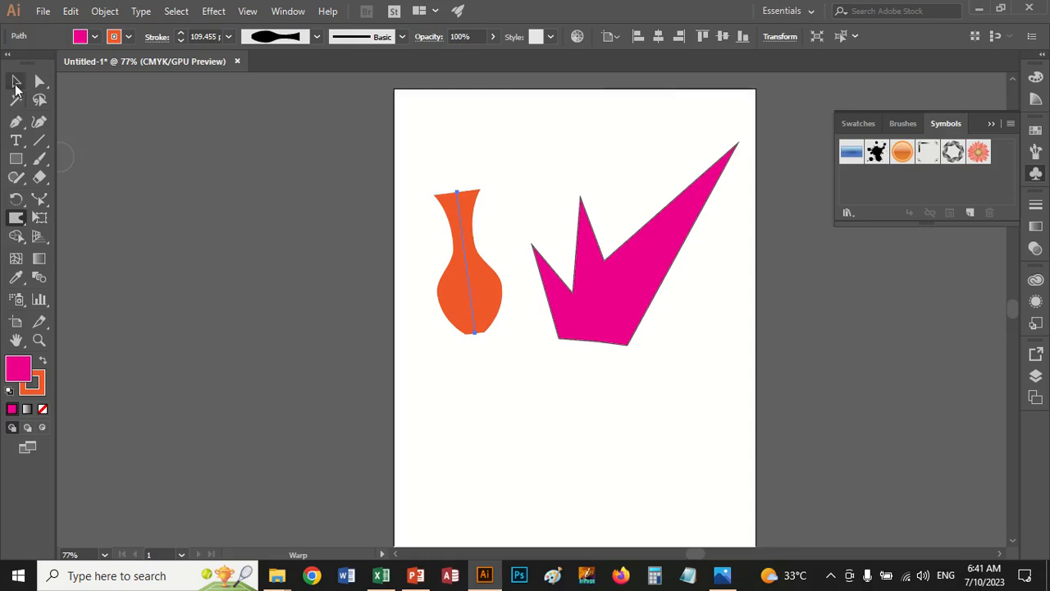
# Select the magenta spiked shape and warp its long spike and bottom edge into wavy bumps
pyautogui.click(15, 80)
pyautogui.click(611, 256)
pyautogui.click(614, 270)
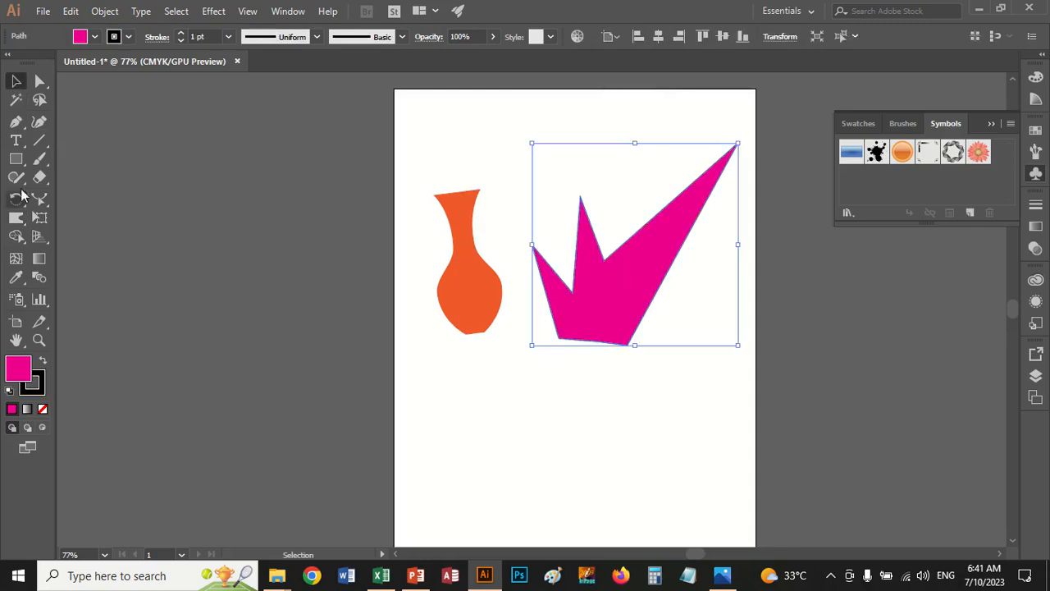
pyautogui.click(15, 217)
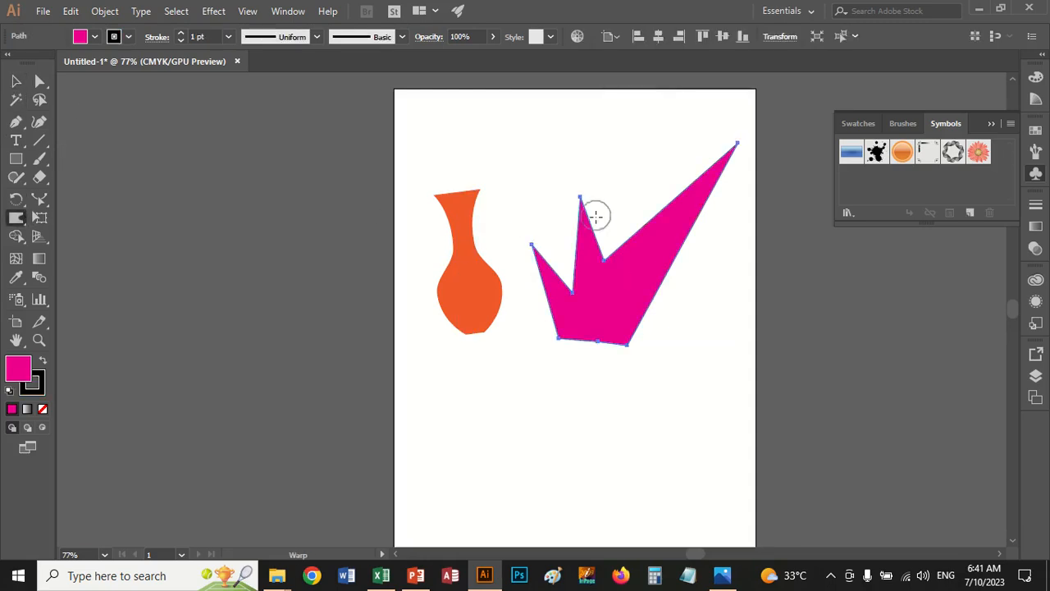
pyautogui.moveTo(635, 244)
pyautogui.mouseDown()
pyautogui.moveTo(625, 215)
pyautogui.moveTo(636, 183)
pyautogui.moveTo(646, 177)
pyautogui.moveTo(668, 193)
pyautogui.moveTo(670, 174)
pyautogui.moveTo(701, 167)
pyautogui.moveTo(700, 149)
pyautogui.moveTo(732, 218)
pyautogui.moveTo(730, 265)
pyautogui.moveTo(685, 234)
pyautogui.moveTo(708, 285)
pyautogui.moveTo(665, 273)
pyautogui.moveTo(687, 322)
pyautogui.moveTo(642, 309)
pyautogui.moveTo(663, 355)
pyautogui.moveTo(630, 350)
pyautogui.moveTo(625, 335)
pyautogui.moveTo(648, 430)
pyautogui.mouseUp()
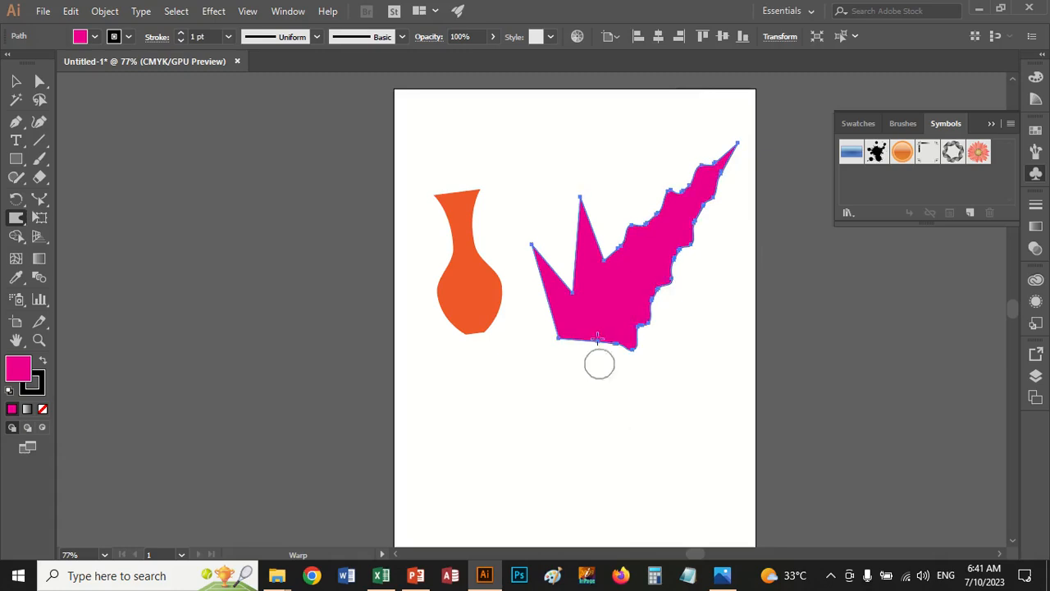
pyautogui.moveTo(599, 327); pyautogui.dragTo(593, 393)
pyautogui.moveTo(572, 320); pyautogui.dragTo(525, 376)
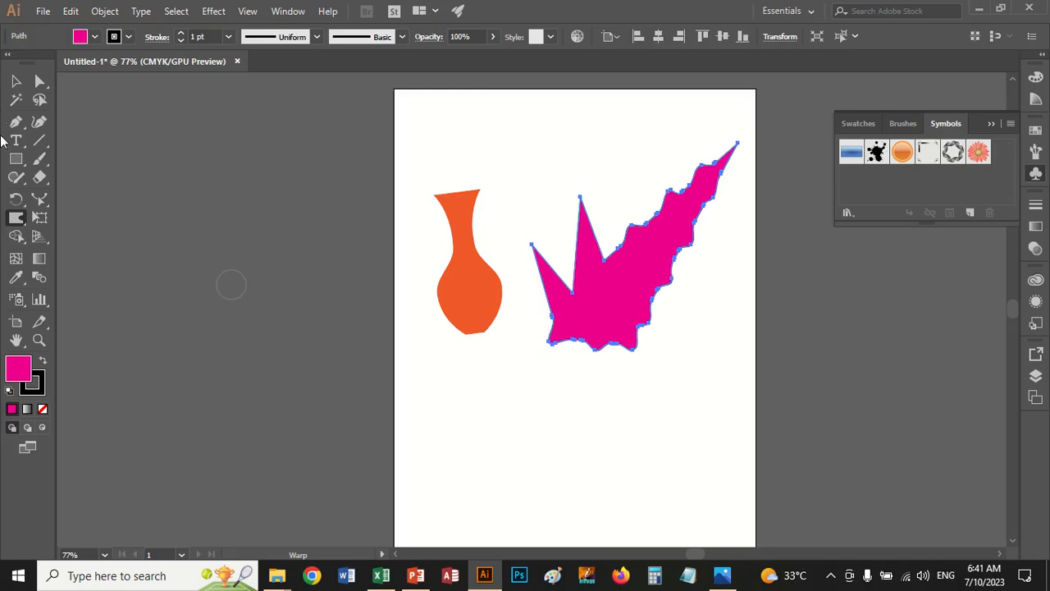
# Reset the Warp tool options to their defaults and warp the magenta shape's shortest spike into a blunt, curved form
pyautogui.click(18, 222)
pyautogui.doubleClick(15, 220)
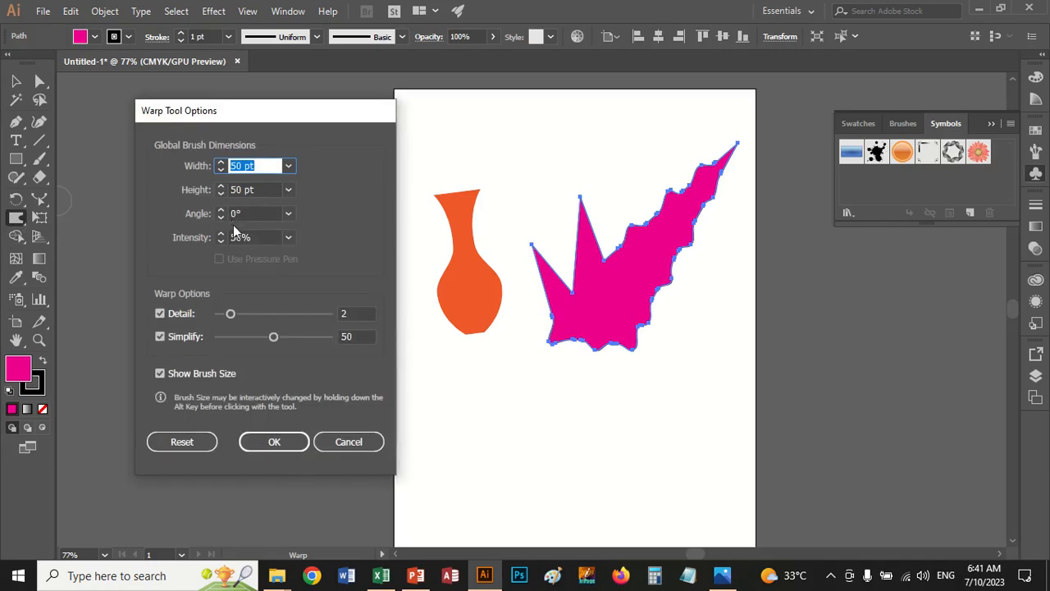
pyautogui.moveTo(276, 342); pyautogui.dragTo(257, 346)
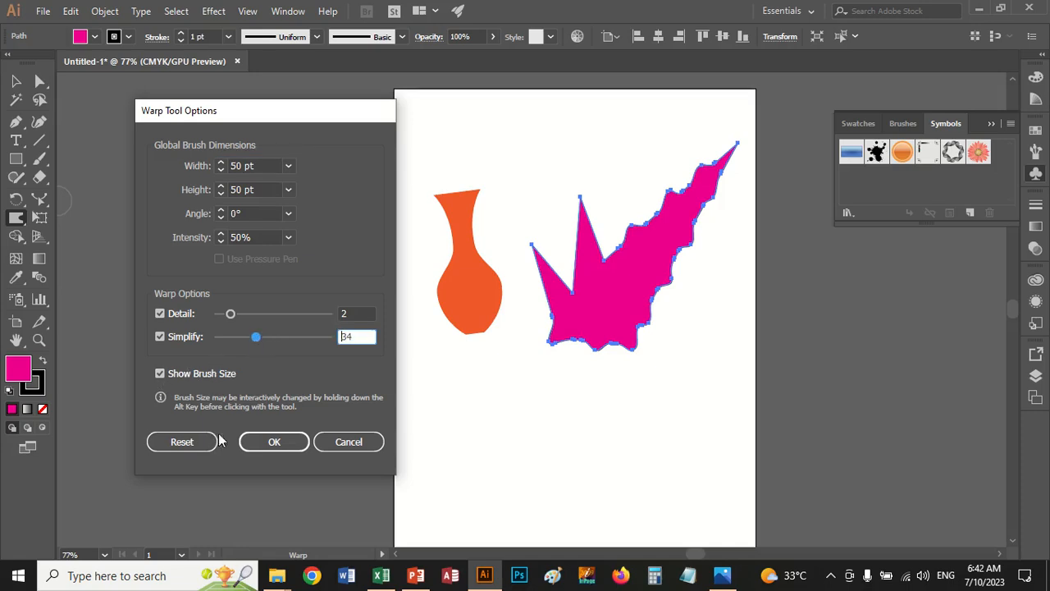
pyautogui.click(182, 441)
pyautogui.click(271, 443)
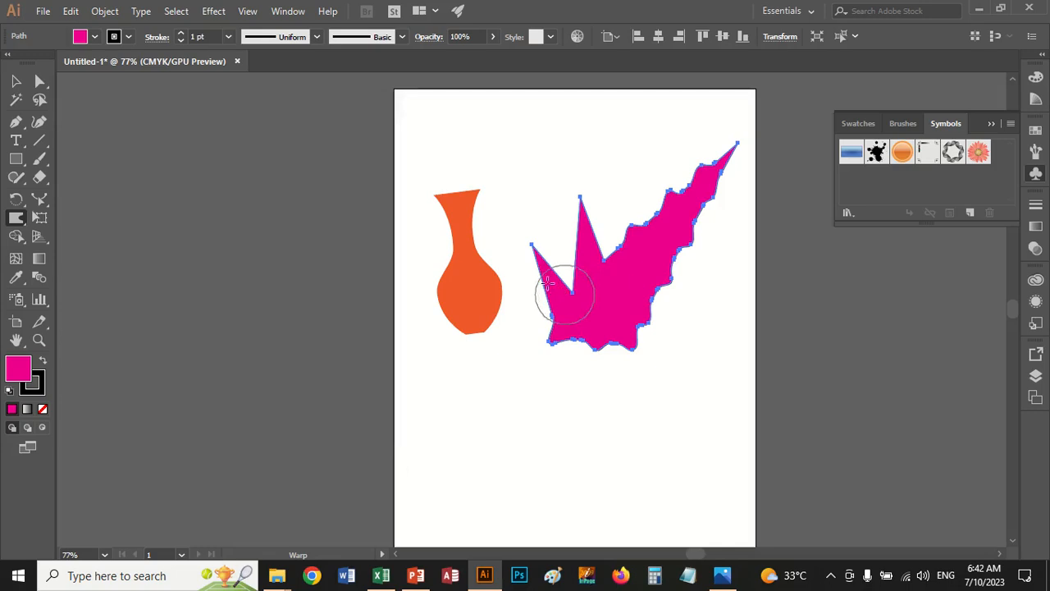
pyautogui.moveTo(551, 292); pyautogui.dragTo(557, 205)
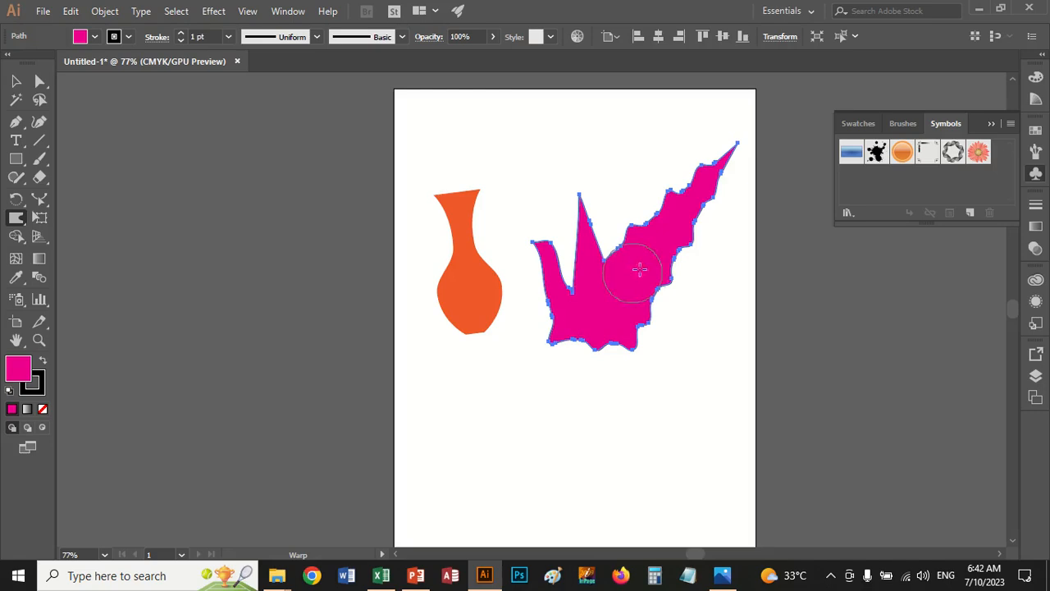
pyautogui.moveTo(639, 269); pyautogui.dragTo(612, 234)
# Twirl the magenta shape's edges into curls around its two small spikes, lower corners and long spike with the Twirl tool
pyautogui.click(18, 217)
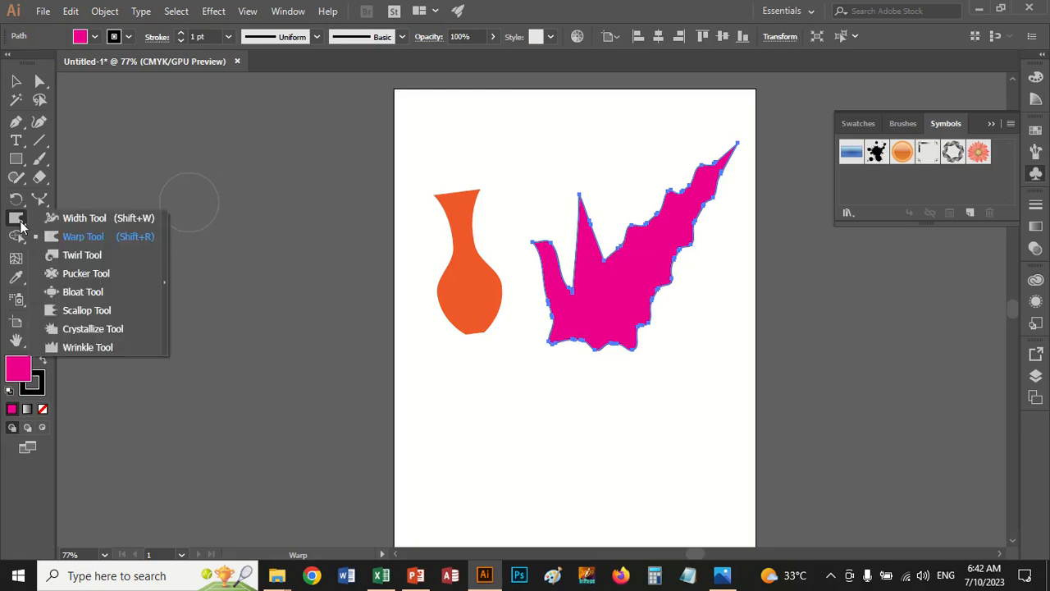
pyautogui.click(69, 261)
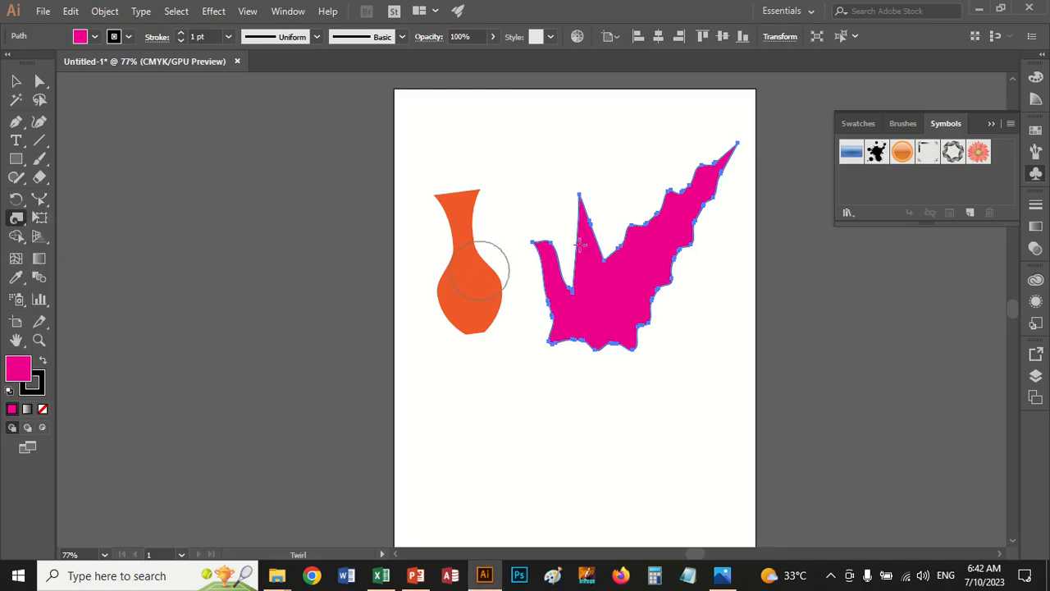
pyautogui.moveTo(630, 232); pyautogui.dragTo(621, 227)
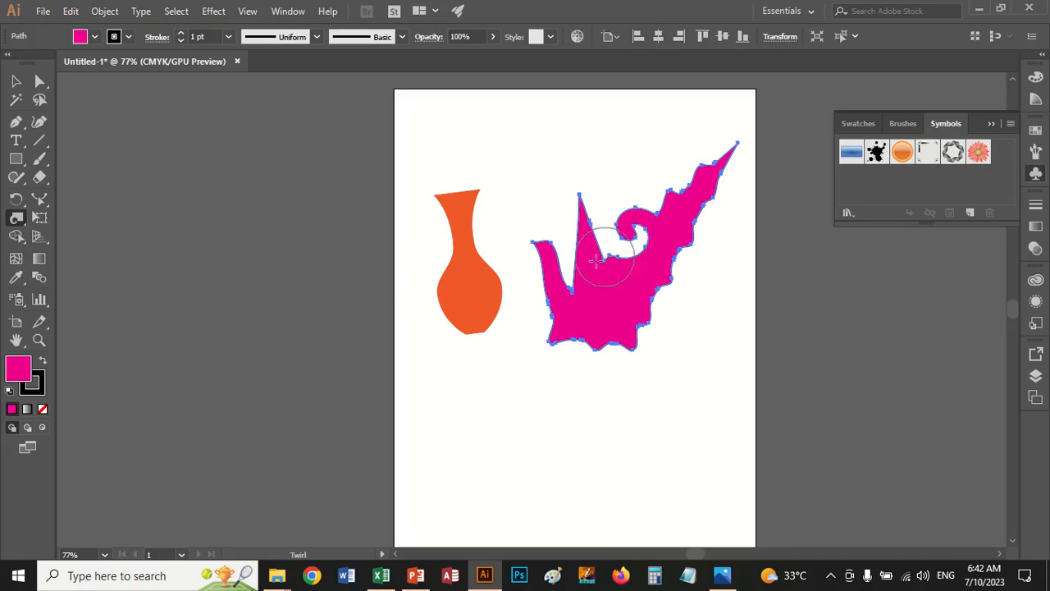
pyautogui.moveTo(590, 264)
pyautogui.mouseDown()
pyautogui.moveTo(534, 277)
pyautogui.moveTo(530, 263)
pyautogui.moveTo(537, 283)
pyautogui.mouseUp()
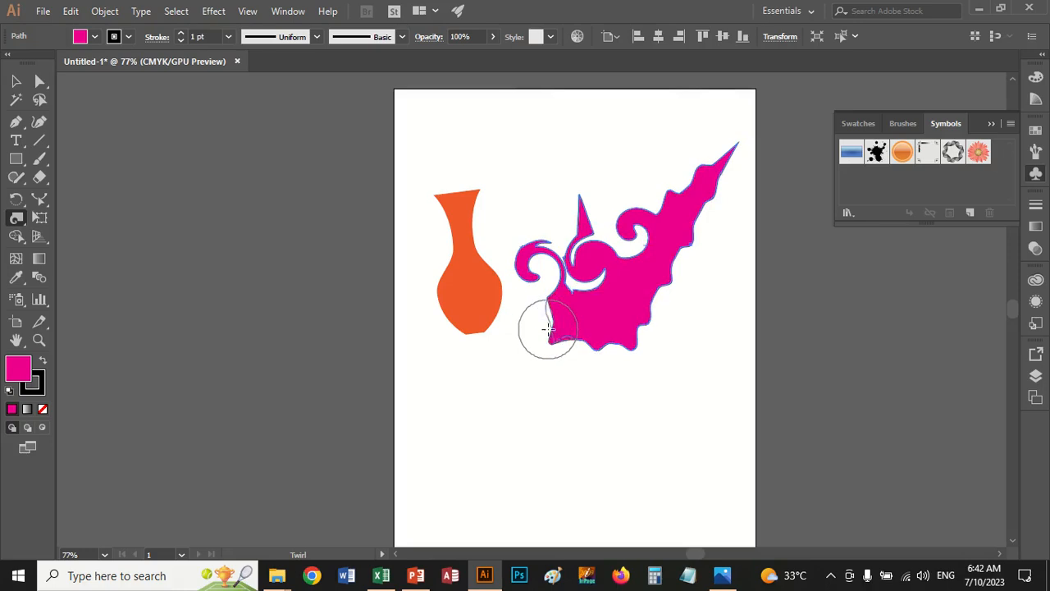
pyautogui.moveTo(548, 328)
pyautogui.mouseDown()
pyautogui.moveTo(634, 333)
pyautogui.moveTo(666, 281)
pyautogui.moveTo(683, 276)
pyautogui.mouseUp()
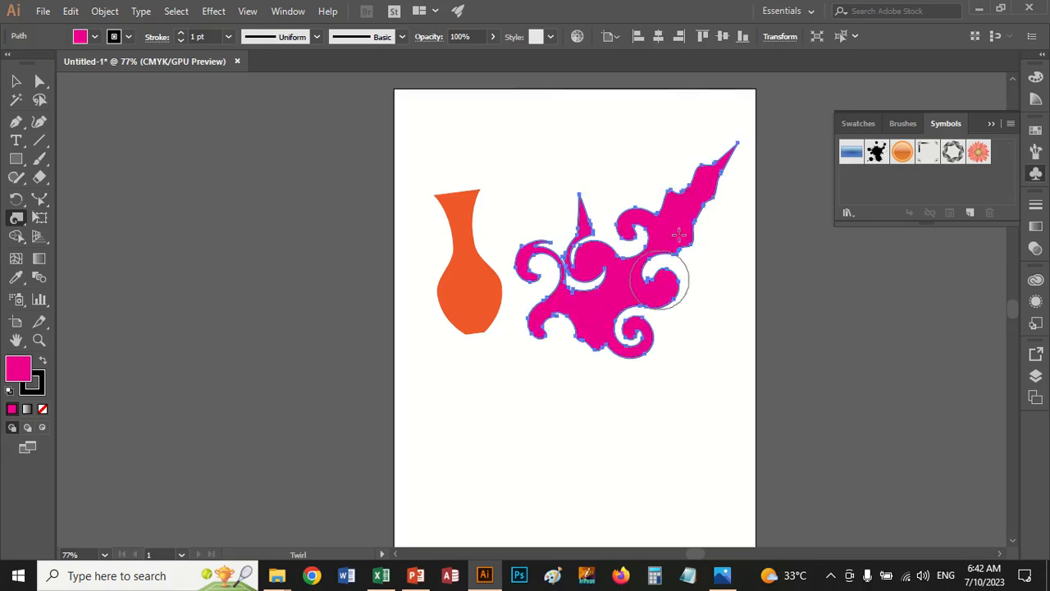
pyautogui.moveTo(689, 214); pyautogui.dragTo(684, 212)
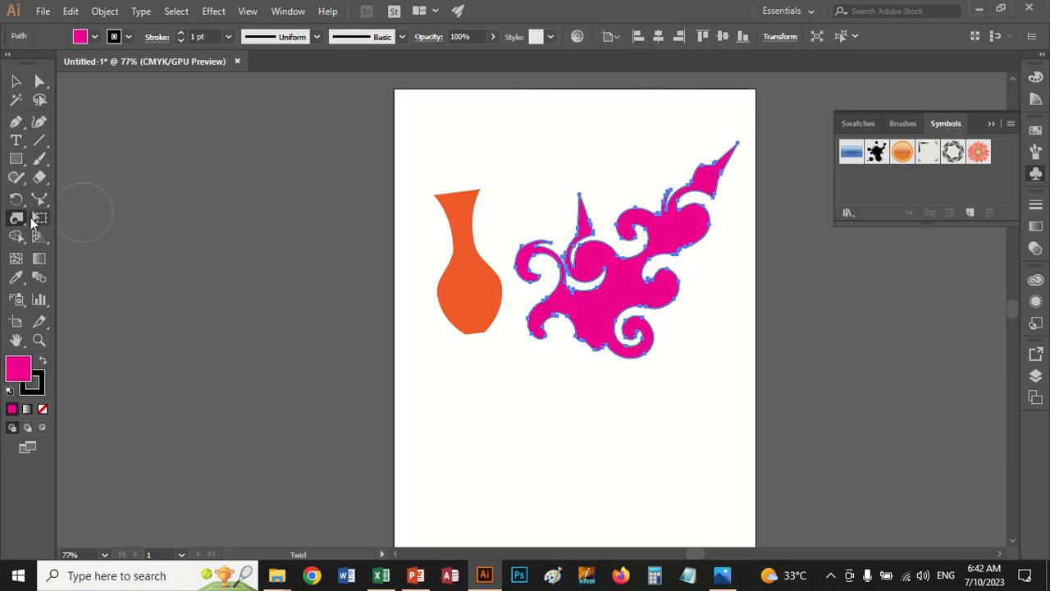
# Set the Twirl tool's twirl rate to about -47° and twirl spirals into the middle of the magenta shape
pyautogui.doubleClick(17, 218)
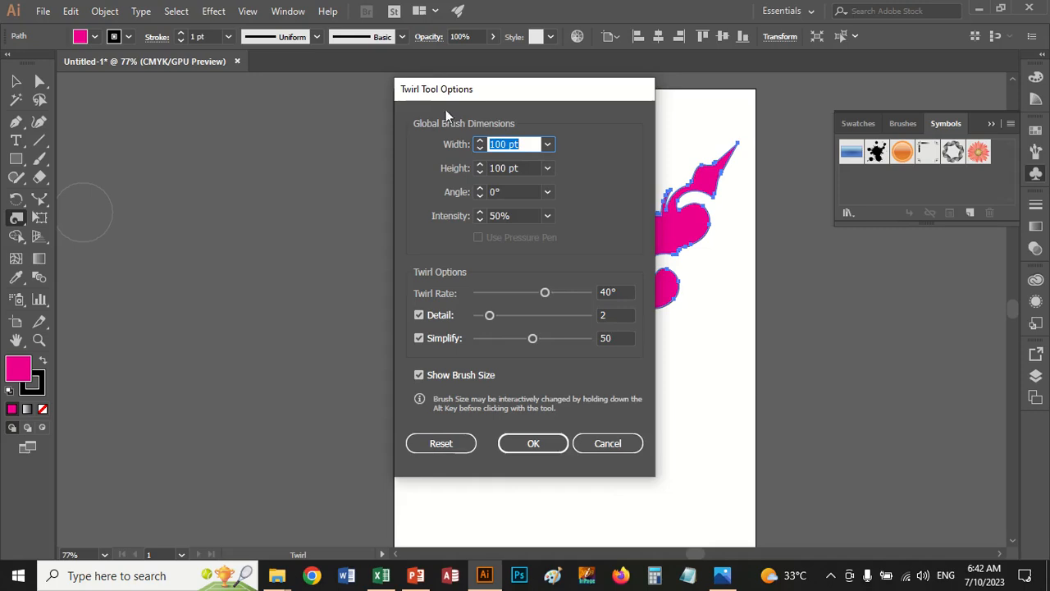
pyautogui.moveTo(505, 94); pyautogui.dragTo(307, 105)
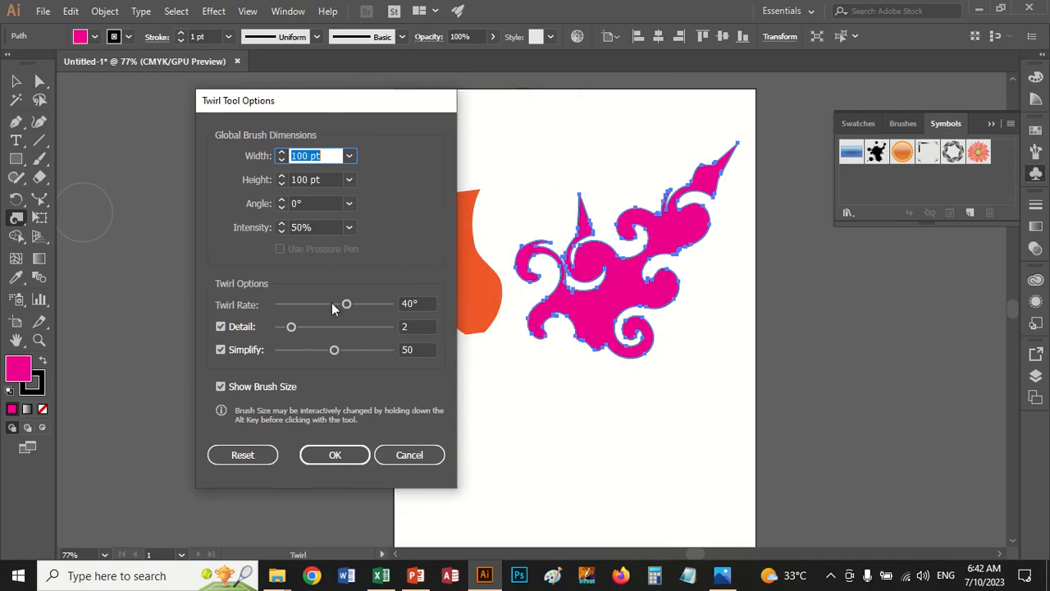
pyautogui.moveTo(346, 304); pyautogui.dragTo(316, 307)
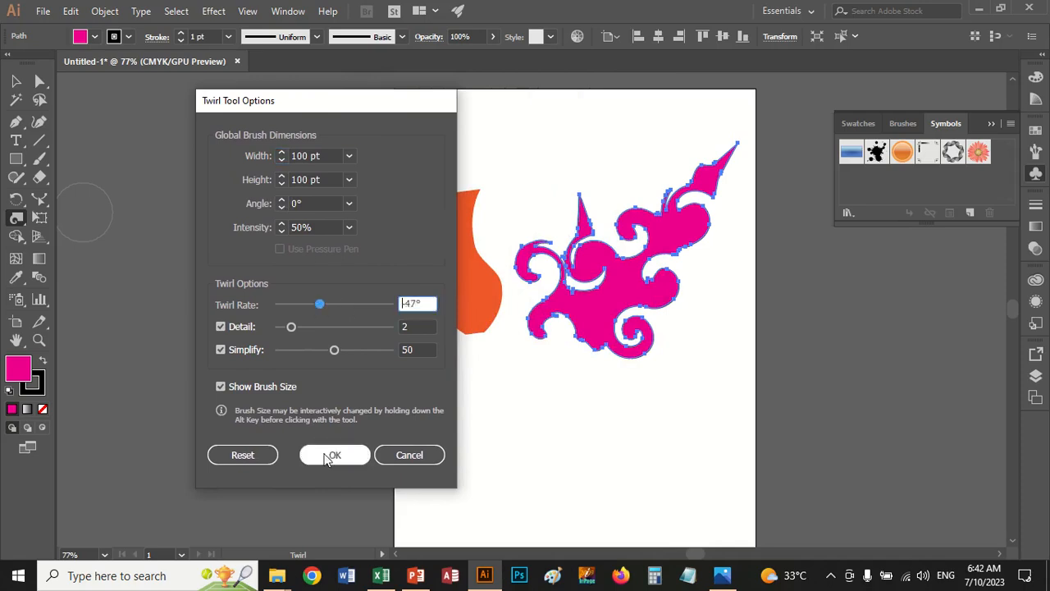
pyautogui.click(335, 454)
pyautogui.moveTo(576, 313)
pyautogui.mouseDown()
pyautogui.moveTo(619, 305)
pyautogui.moveTo(621, 245)
pyautogui.mouseUp()
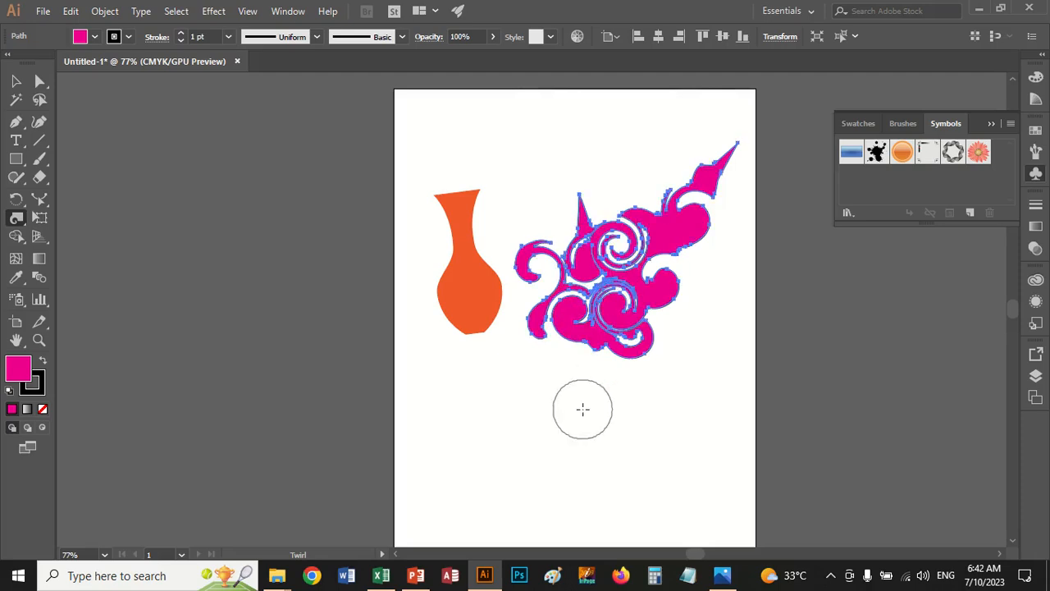
# Draw a closed six-point magenta shape with two spikes using the Pen tool, overlapping the artboard's left edge and the vase
pyautogui.click(15, 122)
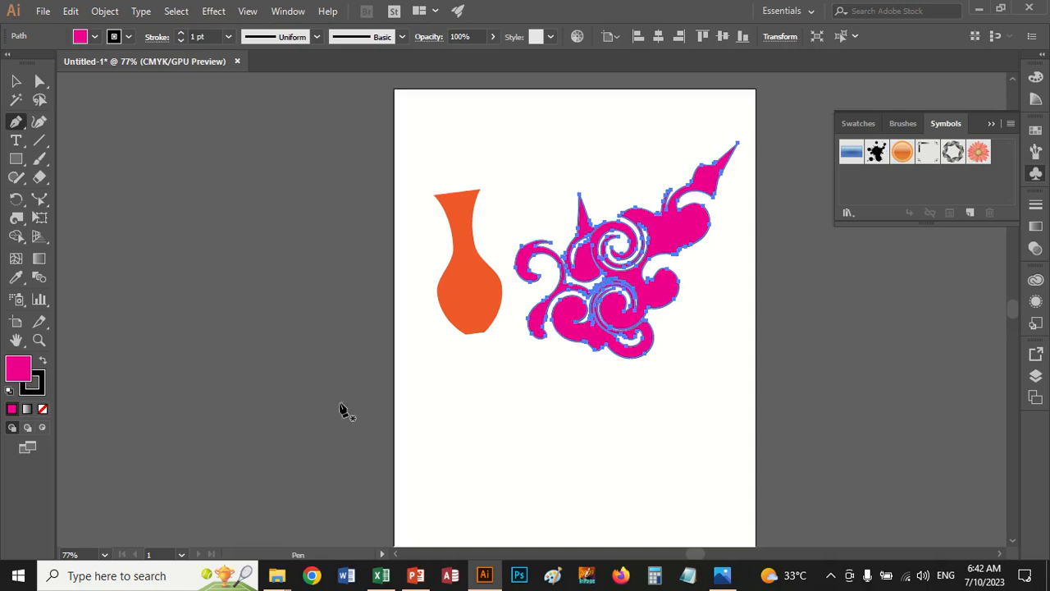
pyautogui.click(392, 451)
pyautogui.click(195, 318)
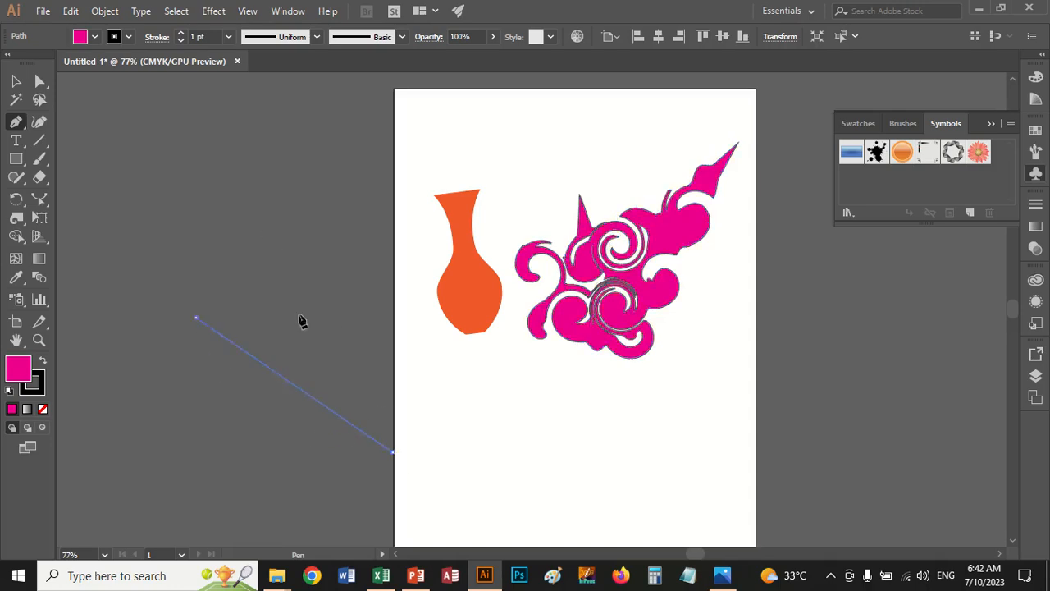
pyautogui.click(335, 326)
pyautogui.click(340, 123)
pyautogui.click(406, 278)
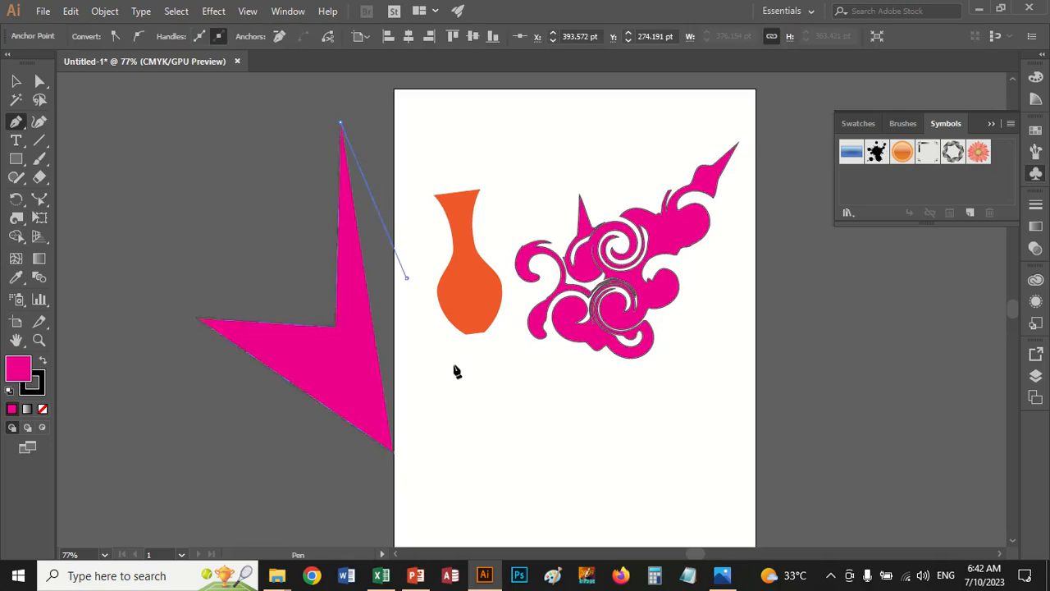
pyautogui.click(539, 413)
pyautogui.click(394, 452)
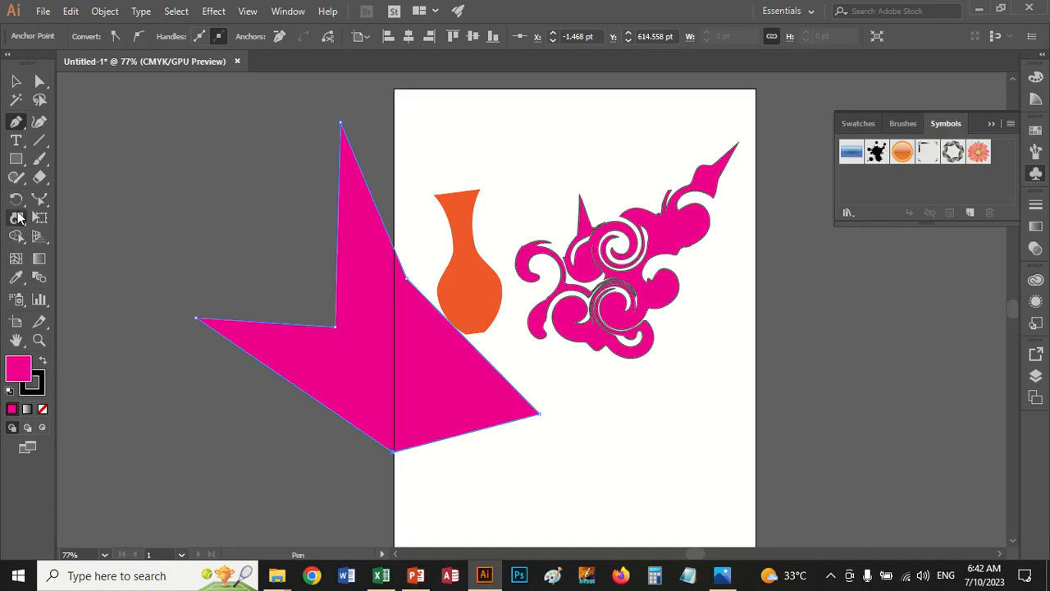
# Select the curled magenta shape and pinch its spirals and lower edge inward with the Pucker tool
pyautogui.click(18, 217)
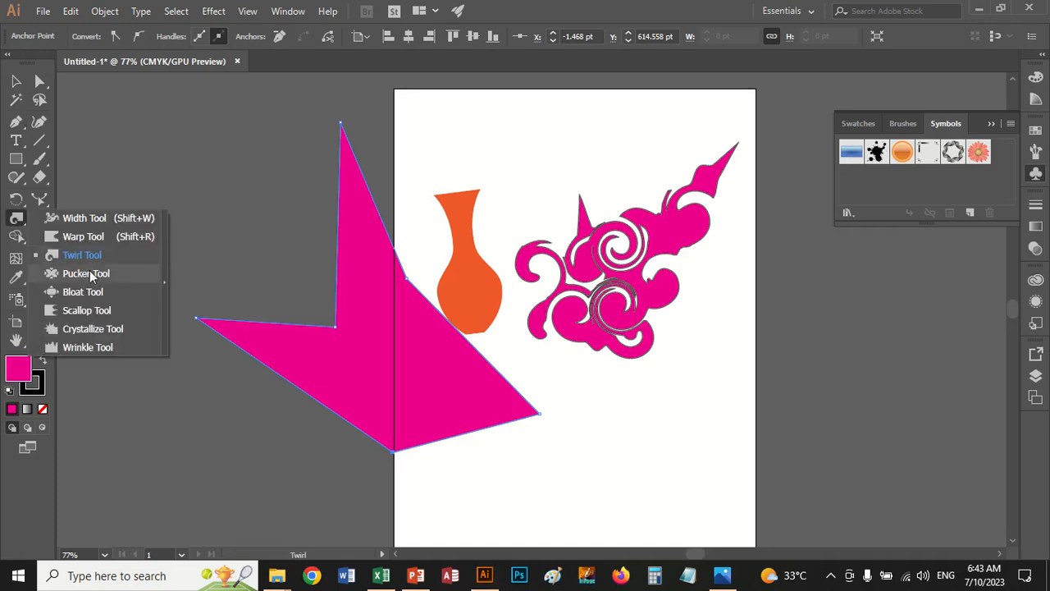
pyautogui.click(86, 273)
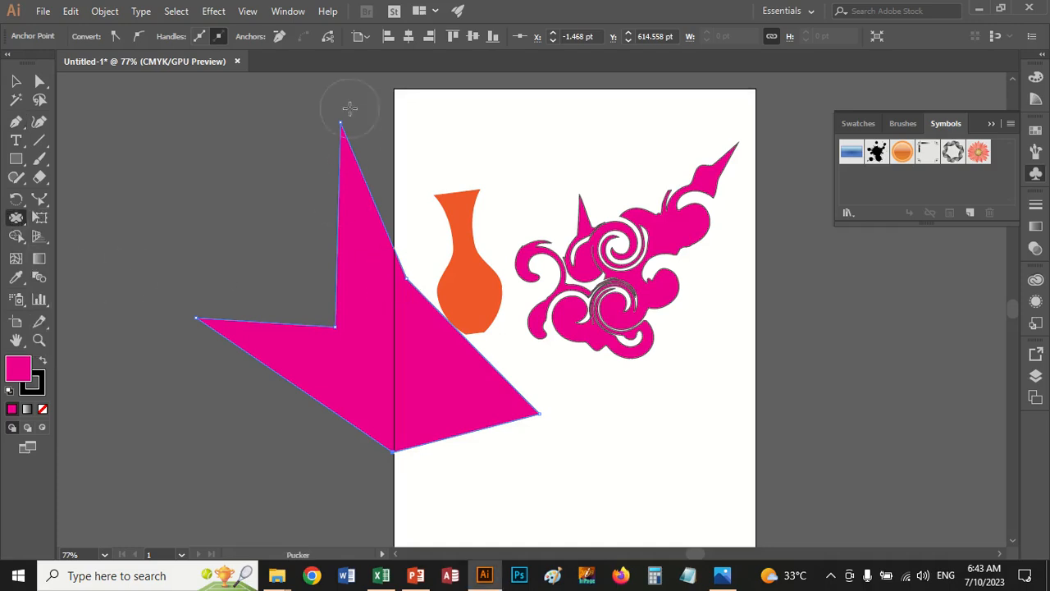
pyautogui.click(15, 78)
pyautogui.click(692, 237)
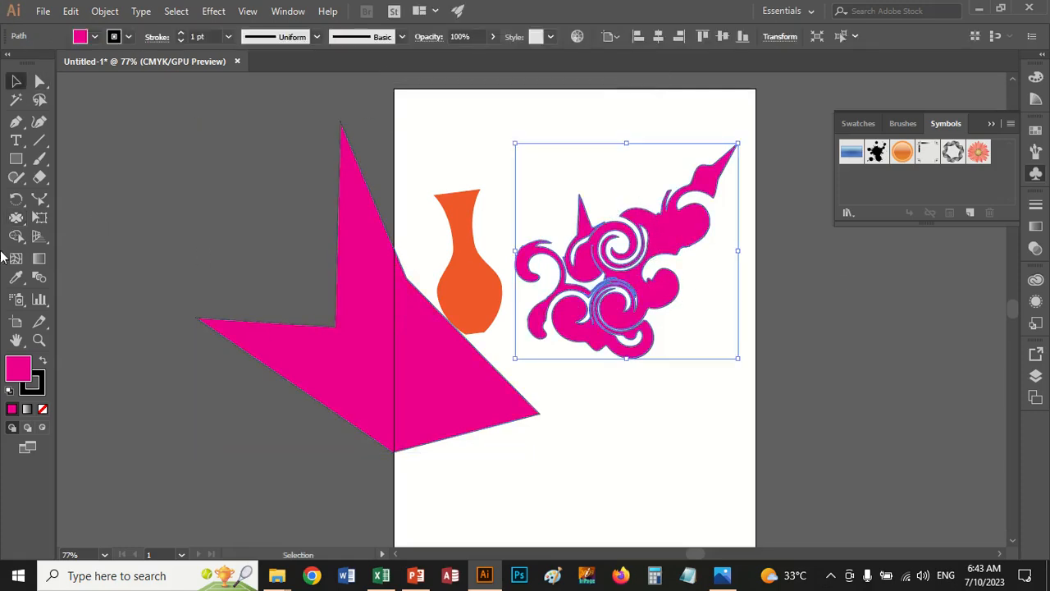
pyautogui.click(16, 218)
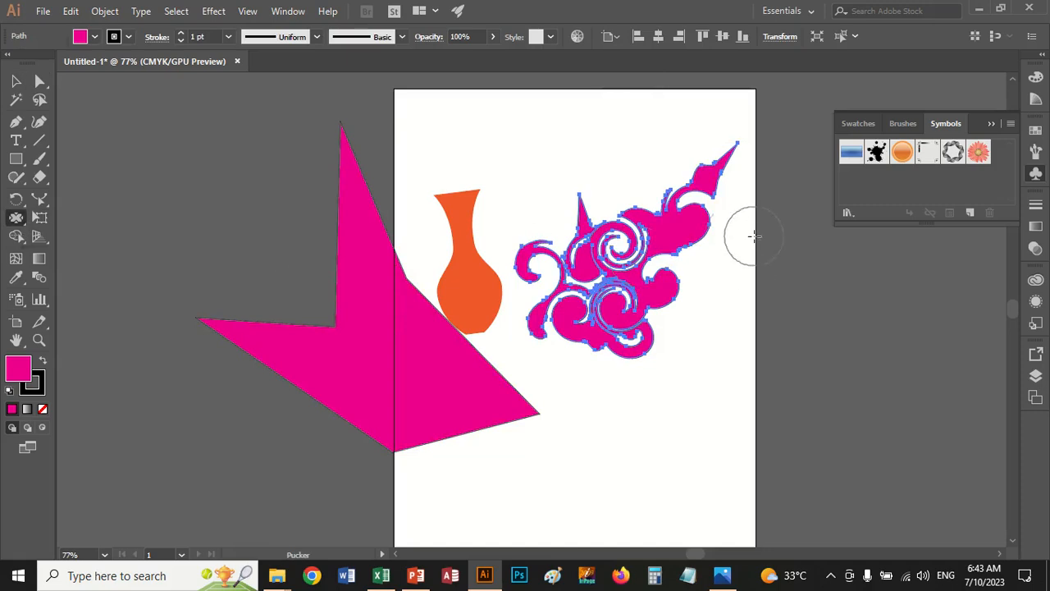
pyautogui.moveTo(667, 212)
pyautogui.mouseDown()
pyautogui.moveTo(703, 233)
pyautogui.moveTo(699, 248)
pyautogui.moveTo(642, 223)
pyautogui.moveTo(584, 305)
pyautogui.moveTo(628, 352)
pyautogui.moveTo(634, 330)
pyautogui.mouseUp()
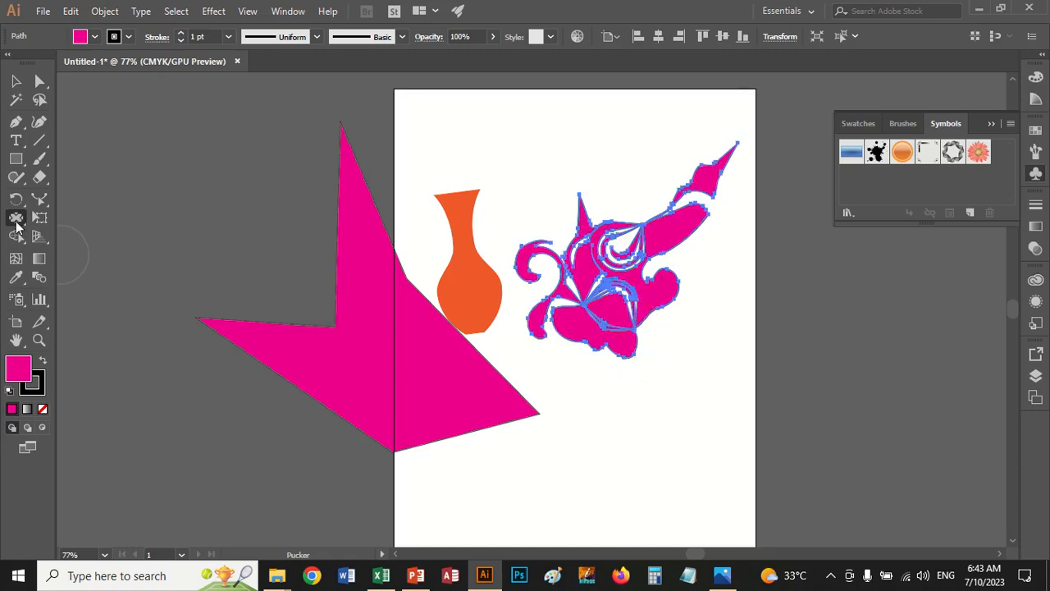
# Set the Pucker tool's intensity to 54% and pucker the right side and lower edge of the curled magenta shape
pyautogui.doubleClick(15, 220)
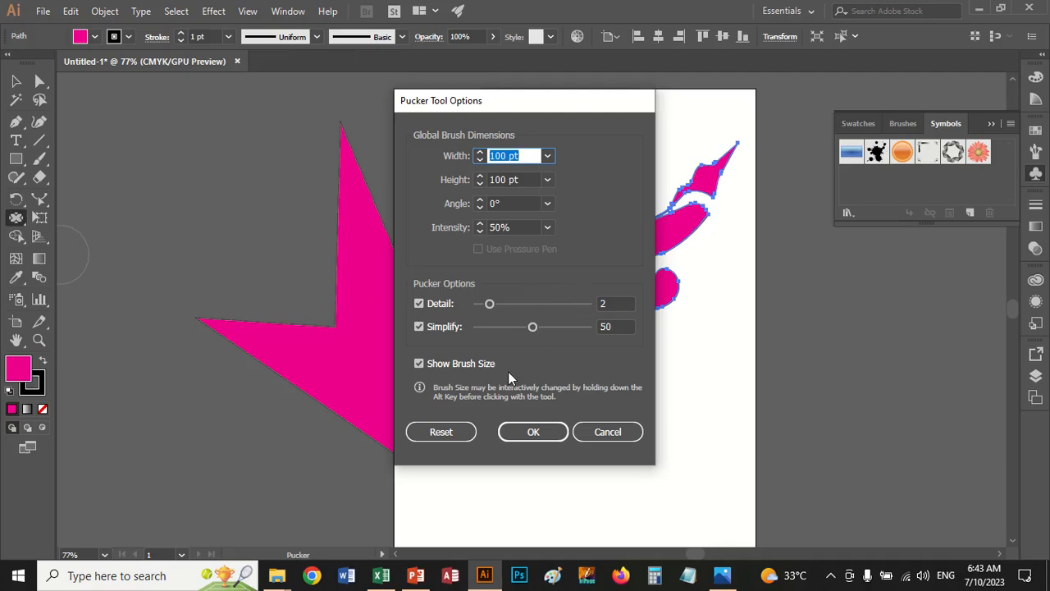
pyautogui.click(480, 223)
pyautogui.click(481, 223)
pyautogui.click(481, 223)
pyautogui.click(481, 223)
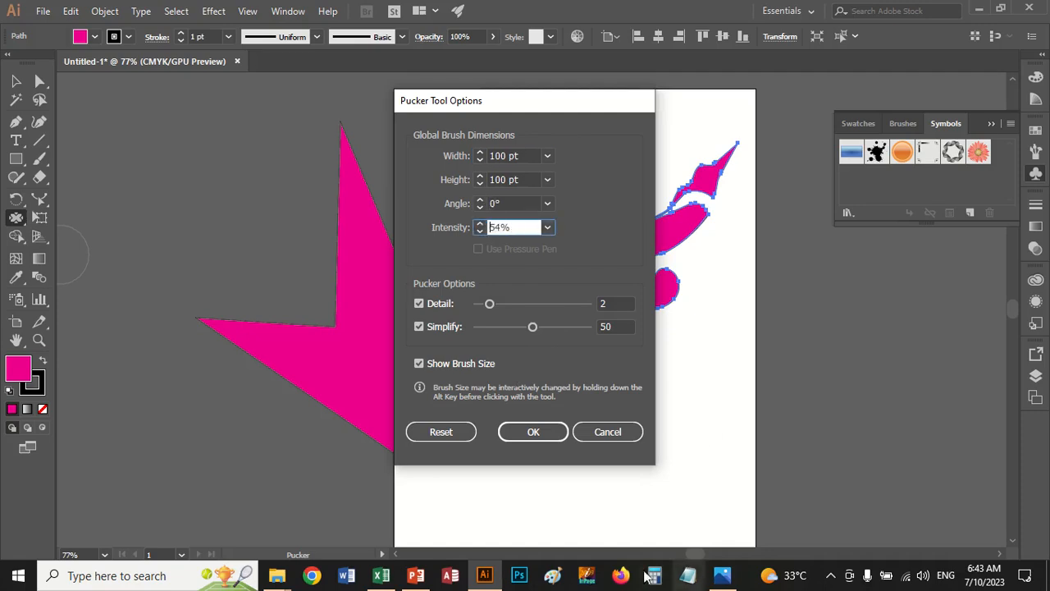
pyautogui.click(533, 431)
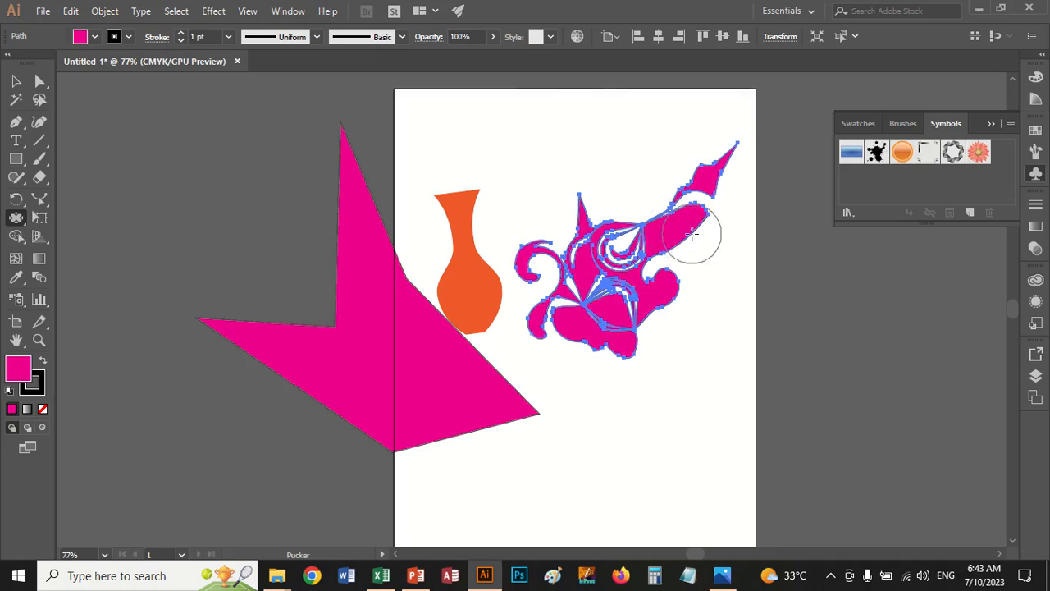
pyautogui.moveTo(691, 235)
pyautogui.mouseDown()
pyautogui.moveTo(632, 238)
pyautogui.moveTo(615, 339)
pyautogui.mouseUp()
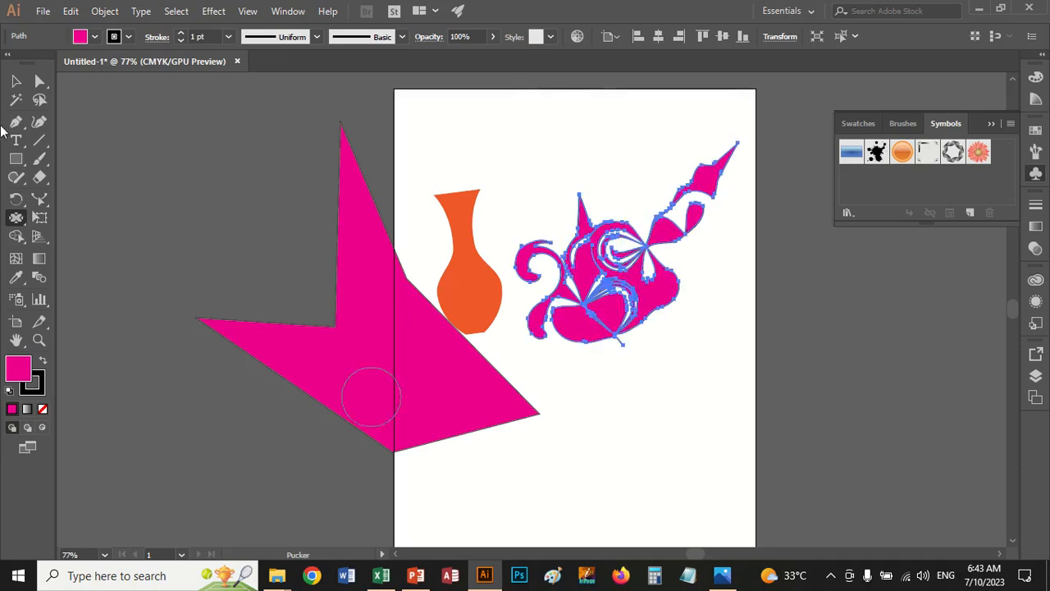
# Select the orange vase and distort its neck and body with the Pucker tool
pyautogui.click(15, 81)
pyautogui.click(452, 259)
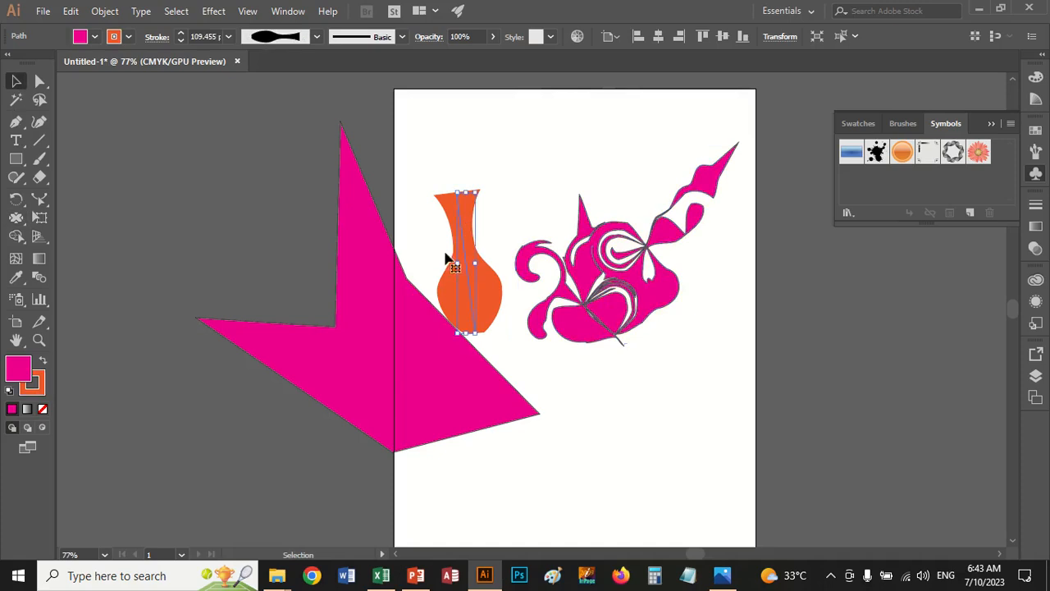
pyautogui.click(15, 218)
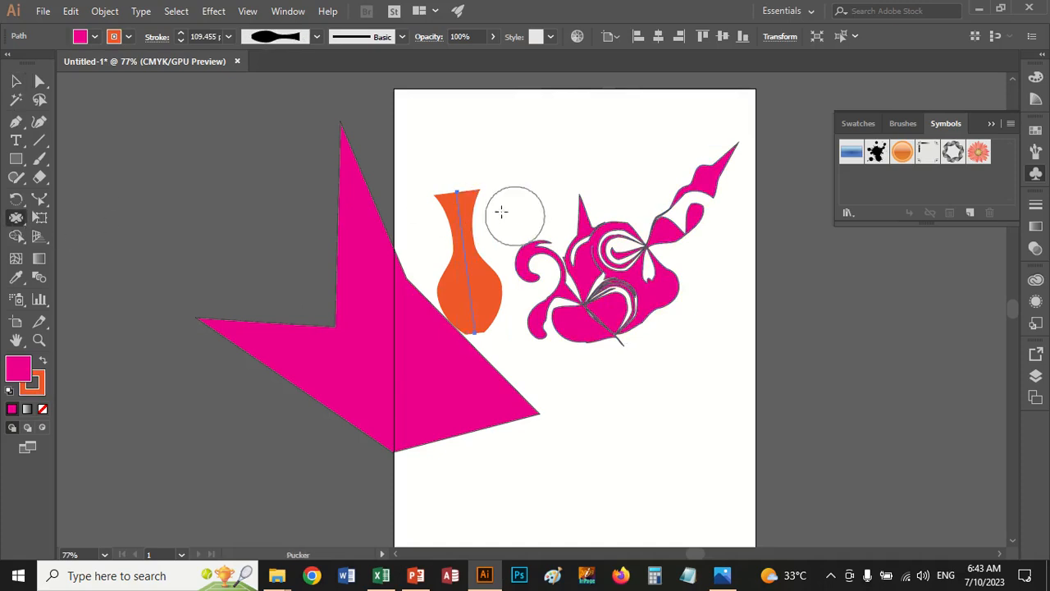
pyautogui.moveTo(452, 203)
pyautogui.mouseDown()
pyautogui.moveTo(472, 284)
pyautogui.moveTo(483, 180)
pyautogui.moveTo(549, 165)
pyautogui.moveTo(589, 190)
pyautogui.mouseUp()
pyautogui.moveTo(472, 286)
pyautogui.mouseDown()
pyautogui.moveTo(532, 318)
pyautogui.moveTo(386, 400)
pyautogui.moveTo(407, 362)
pyautogui.moveTo(484, 317)
pyautogui.moveTo(450, 234)
pyautogui.moveTo(479, 179)
pyautogui.mouseUp()
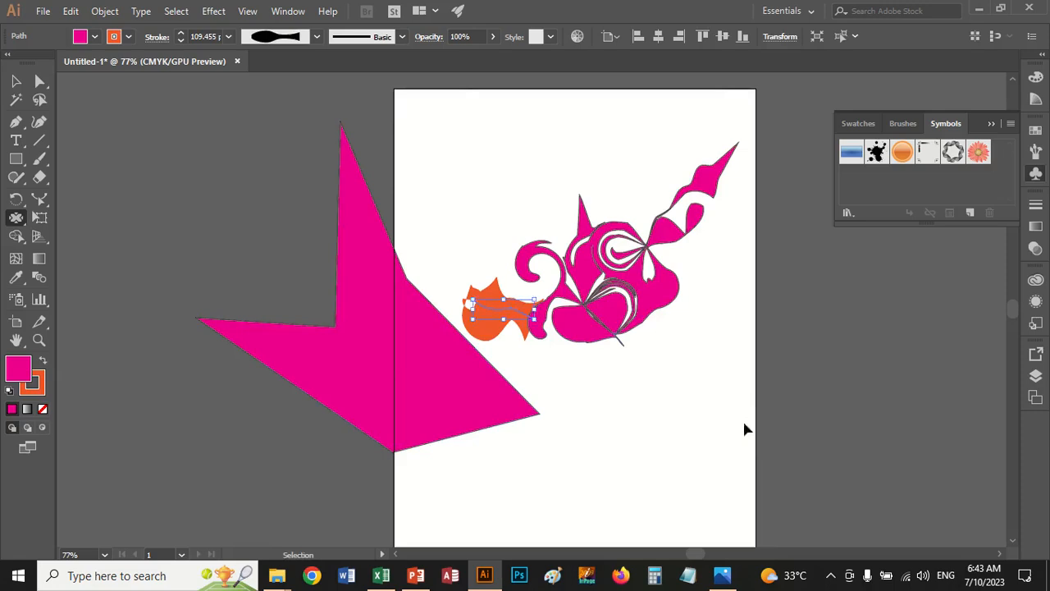
# Clear all artwork and draw a magenta, nearly square rectangle with a 0.75 pt orange stroke in the artboard's upper half
pyautogui.hotkey('ctrl', 'a')
pyautogui.press('Delete')
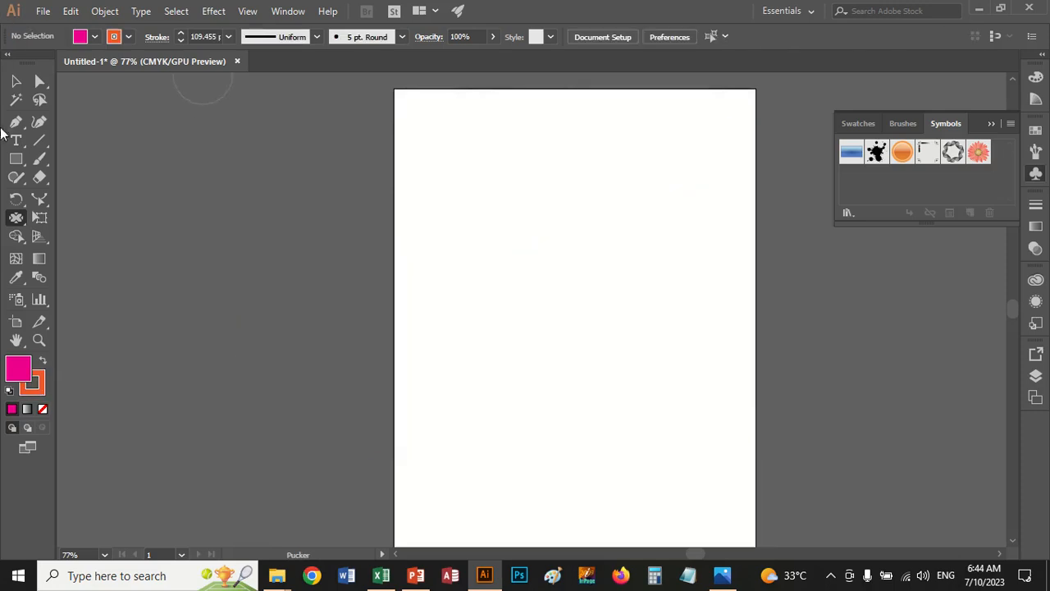
pyautogui.click(16, 159)
pyautogui.moveTo(484, 202); pyautogui.dragTo(641, 353)
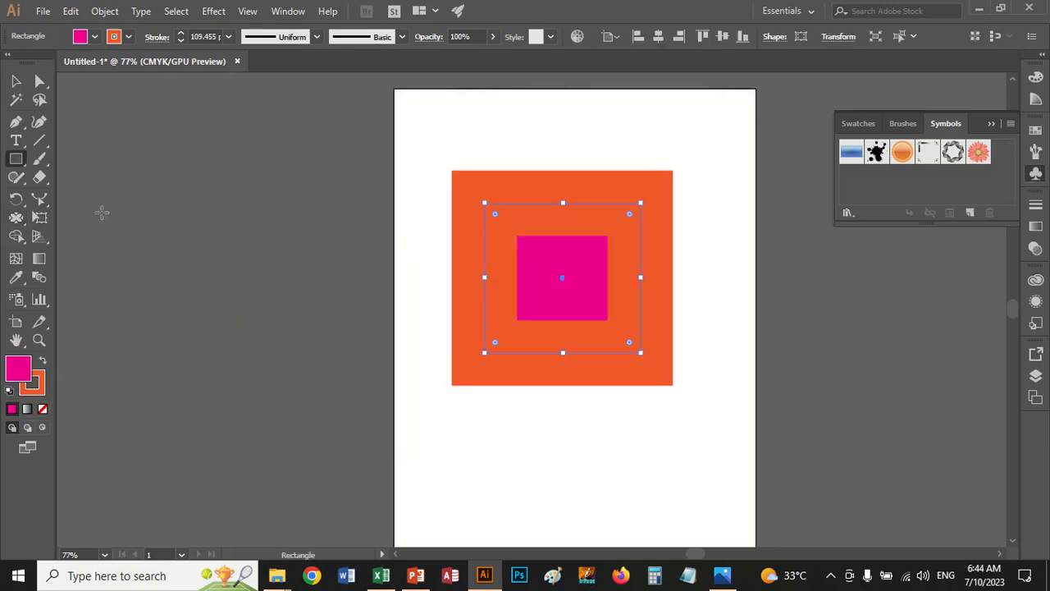
pyautogui.click(228, 37)
pyautogui.click(251, 101)
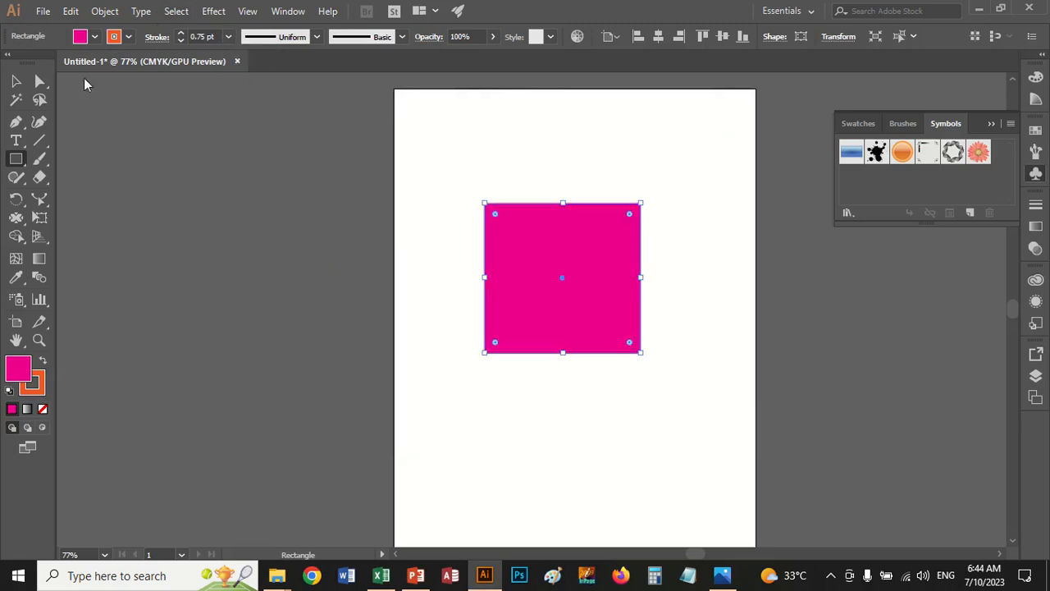
# Roughen all four edges of the magenta rectangle with the Scallop tool, then deselect it
pyautogui.click(17, 219)
pyautogui.click(18, 220)
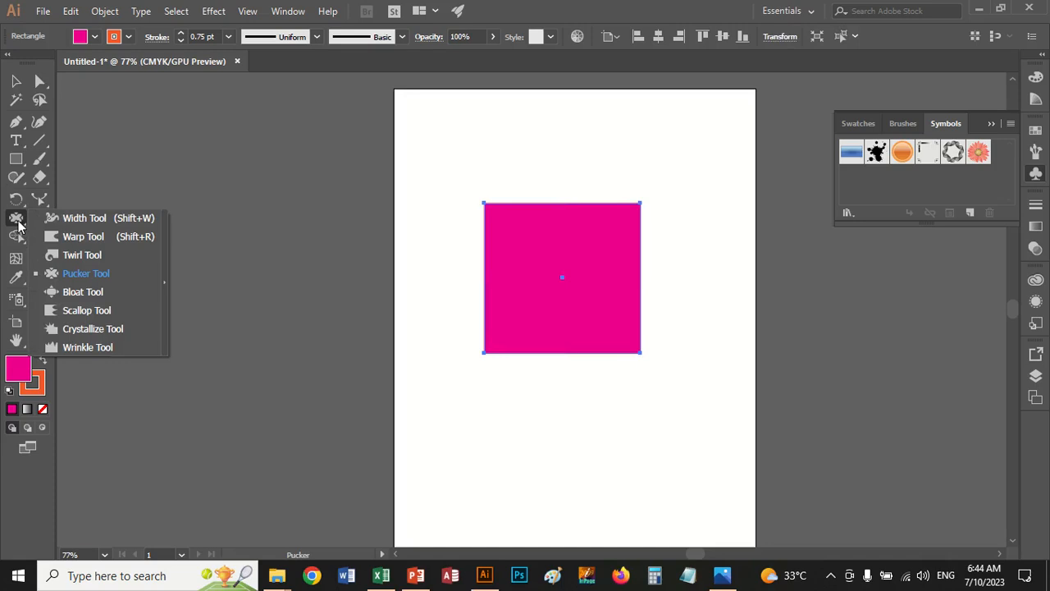
pyautogui.click(71, 312)
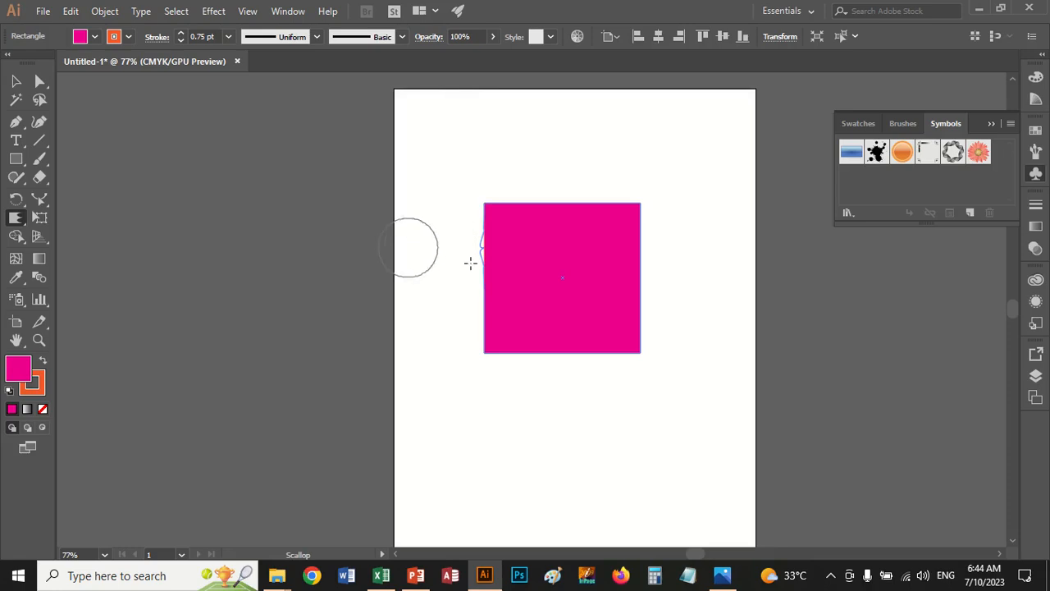
pyautogui.moveTo(471, 255)
pyautogui.mouseDown()
pyautogui.moveTo(493, 324)
pyautogui.moveTo(530, 356)
pyautogui.moveTo(608, 343)
pyautogui.mouseUp()
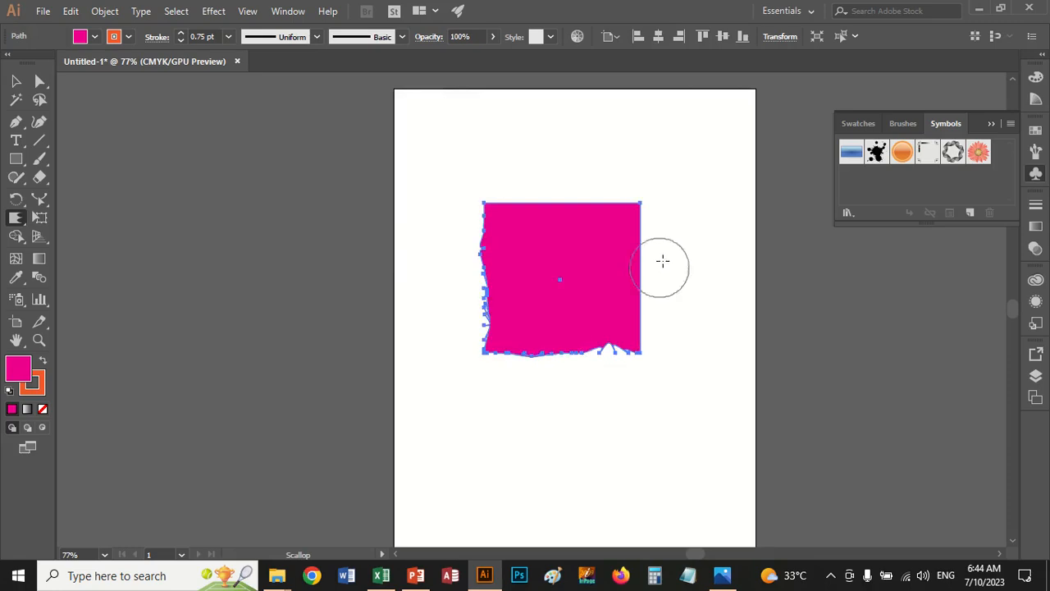
pyautogui.moveTo(636, 264)
pyautogui.mouseDown()
pyautogui.moveTo(610, 195)
pyautogui.moveTo(523, 217)
pyautogui.moveTo(520, 193)
pyautogui.moveTo(521, 207)
pyautogui.moveTo(603, 274)
pyautogui.mouseUp()
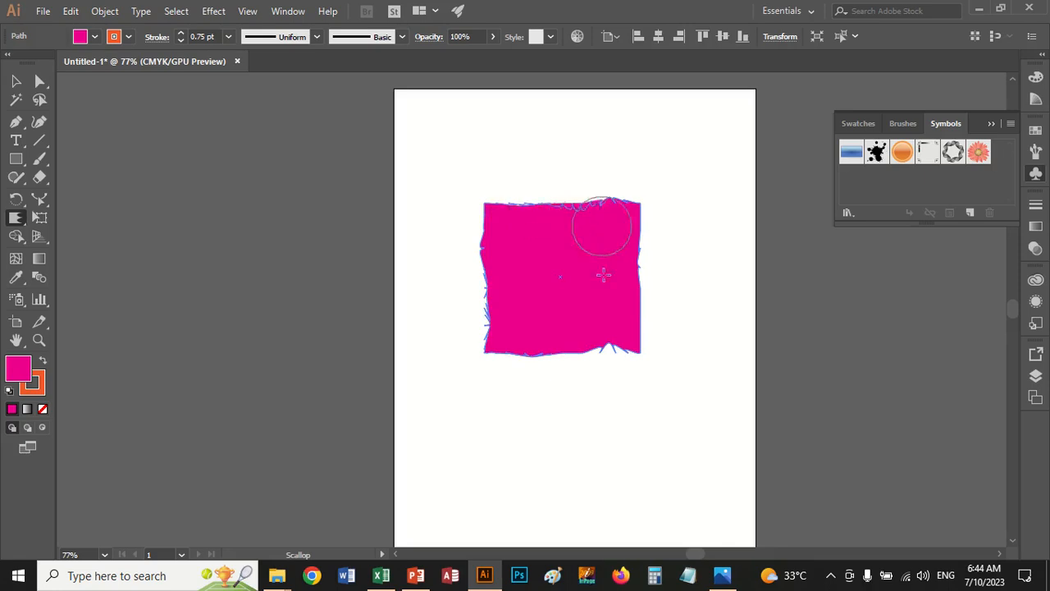
pyautogui.moveTo(579, 175)
pyautogui.mouseDown()
pyautogui.moveTo(647, 228)
pyautogui.moveTo(652, 264)
pyautogui.moveTo(608, 320)
pyautogui.moveTo(613, 358)
pyautogui.moveTo(660, 384)
pyautogui.moveTo(631, 416)
pyautogui.moveTo(608, 423)
pyautogui.moveTo(630, 493)
pyautogui.mouseUp()
pyautogui.click(16, 80)
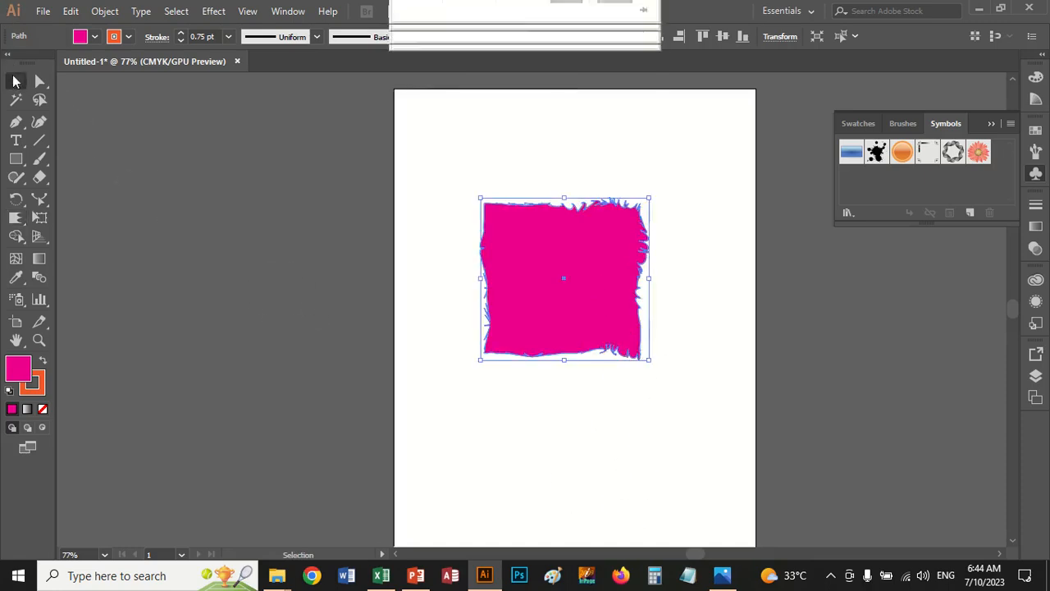
pyautogui.click(380, 290)
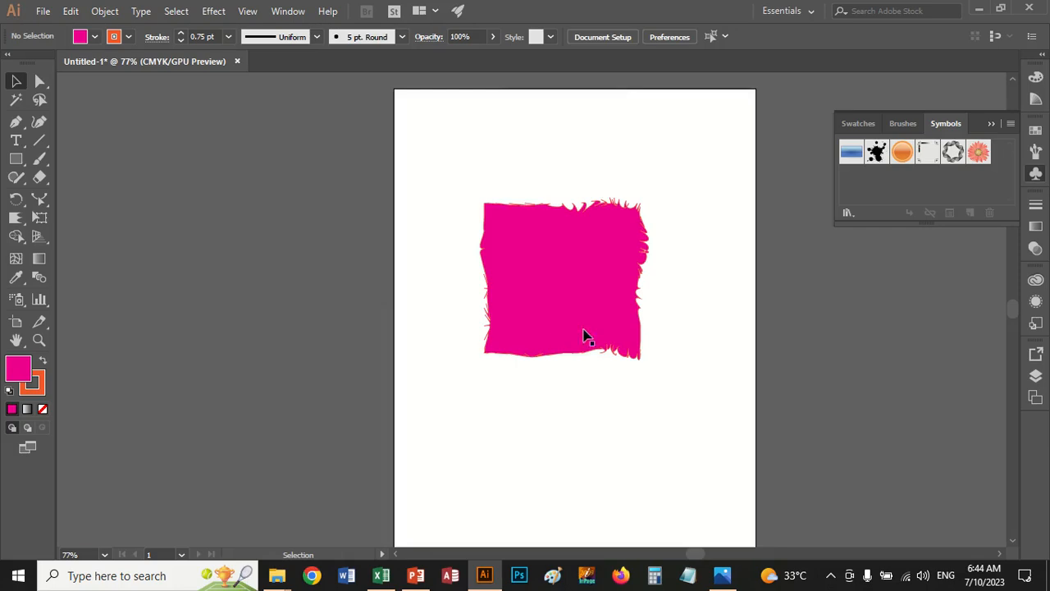
# Select the scalloped magenta shape and pull spikes out of its upper-left and lower-left corners with the Crystallize tool
pyautogui.click(633, 319)
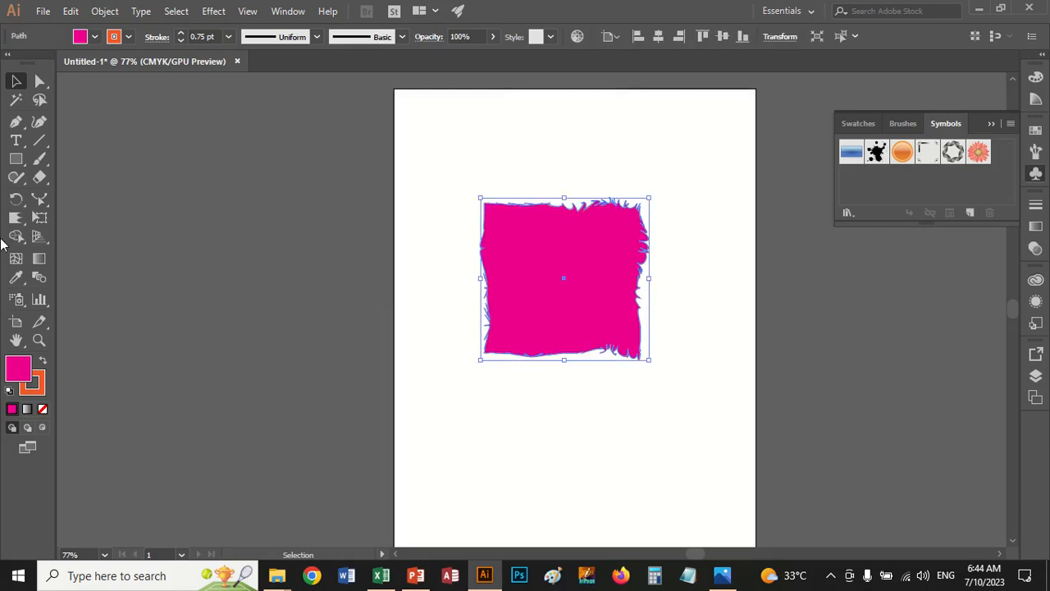
pyautogui.click(17, 220)
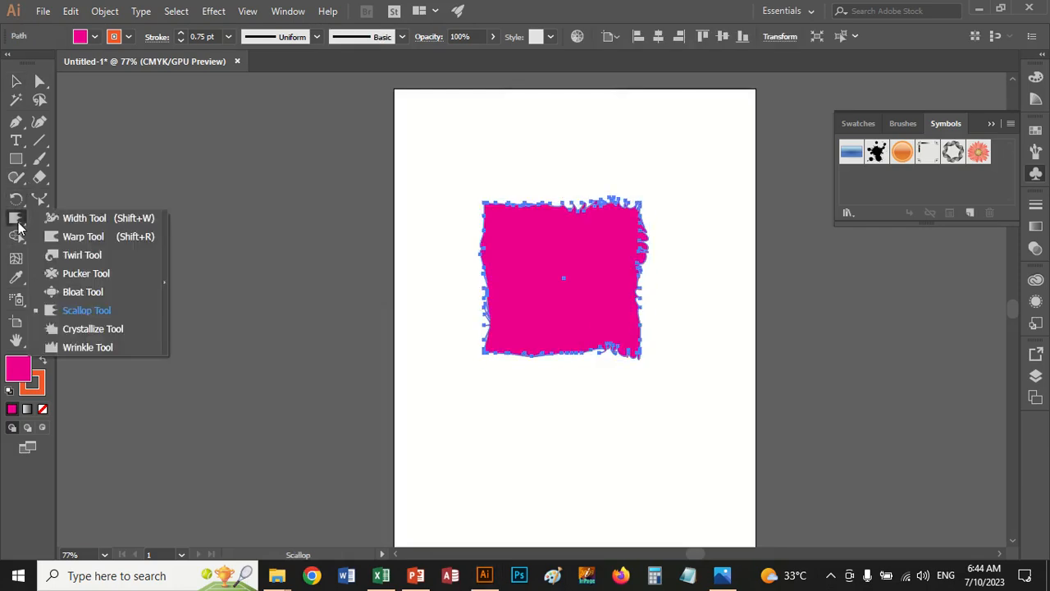
pyautogui.click(80, 328)
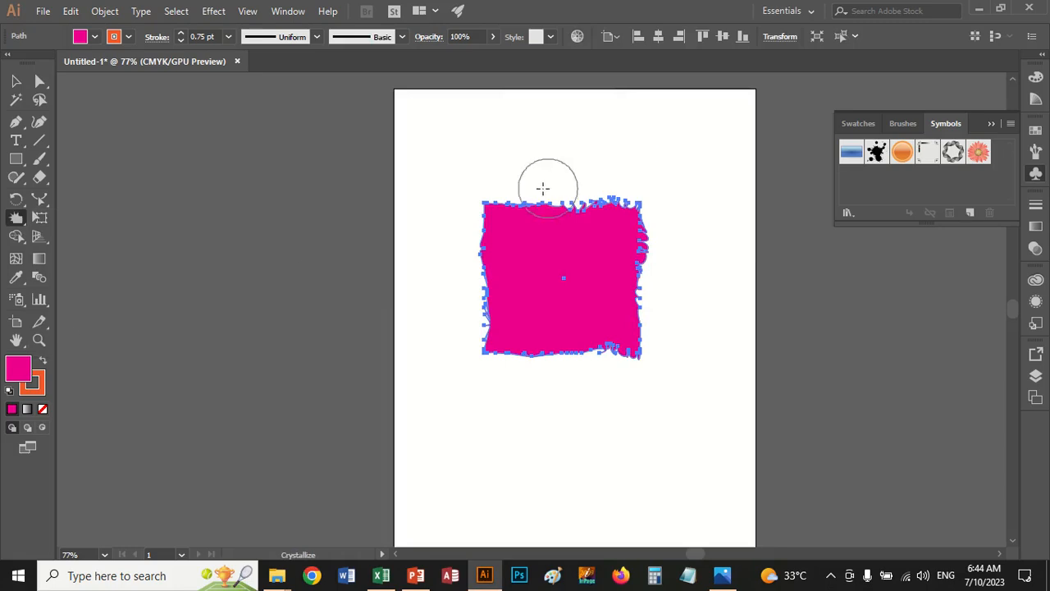
pyautogui.moveTo(501, 206)
pyautogui.mouseDown()
pyautogui.moveTo(497, 220)
pyautogui.moveTo(476, 179)
pyautogui.mouseUp()
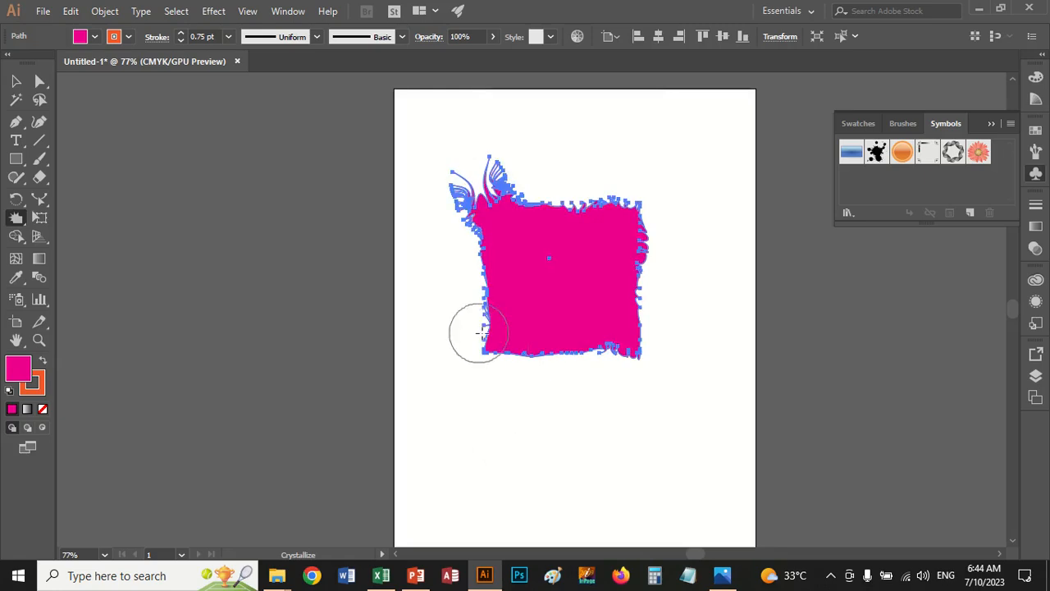
pyautogui.moveTo(468, 333)
pyautogui.mouseDown()
pyautogui.moveTo(499, 345)
pyautogui.moveTo(467, 370)
pyautogui.mouseUp()
pyautogui.click(18, 80)
pyautogui.click(280, 223)
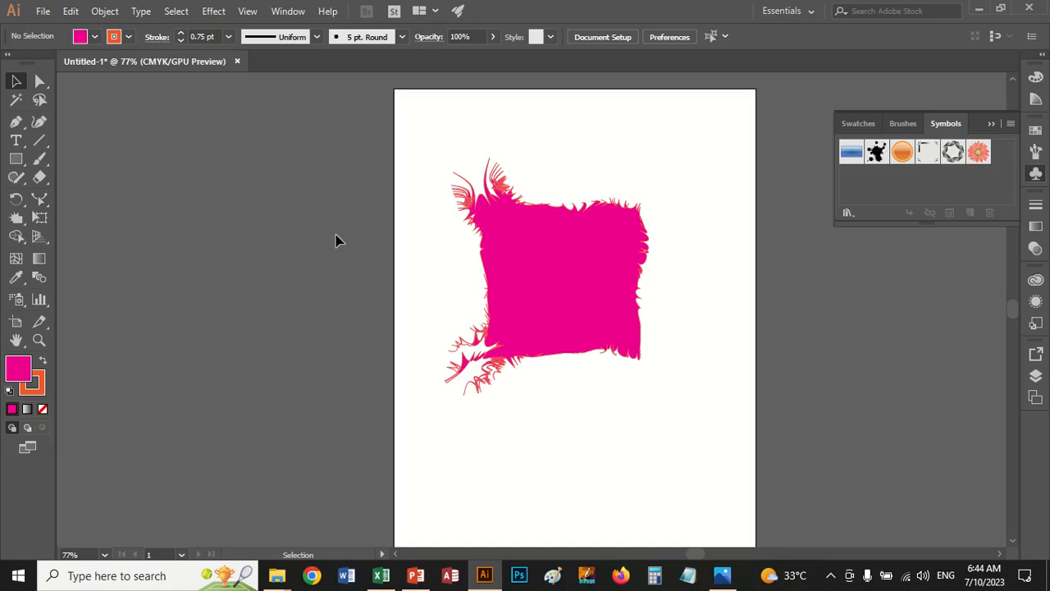
# Apply a Multiply drop shadow with 75% opacity, 7 pt offsets and 5 pt blur to the spiky shape, and move it up the artboard
pyautogui.click(532, 271)
pyautogui.click(213, 11)
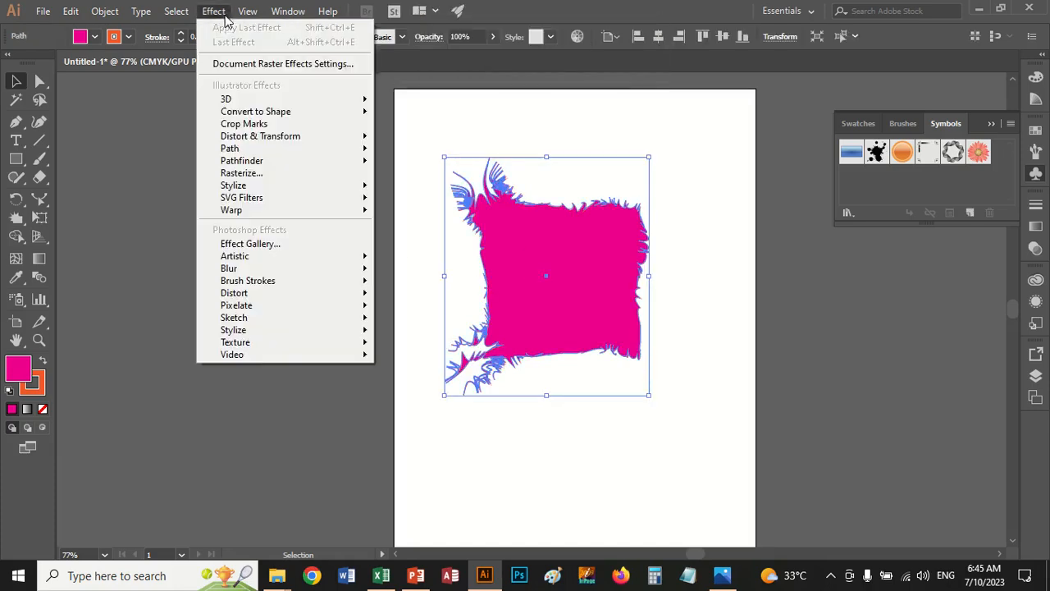
pyautogui.moveTo(326, 187)
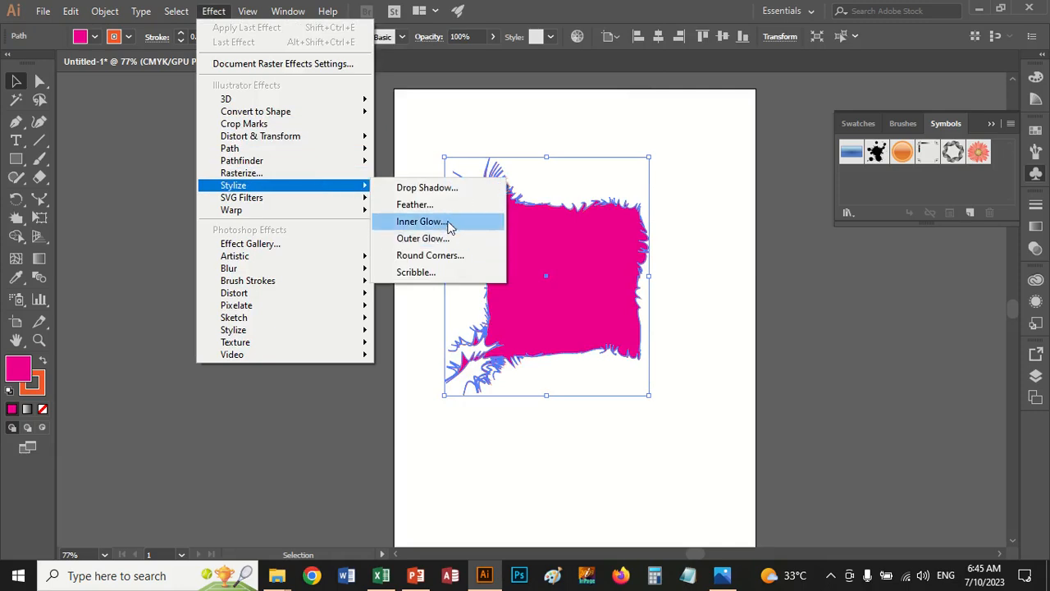
pyautogui.click(446, 189)
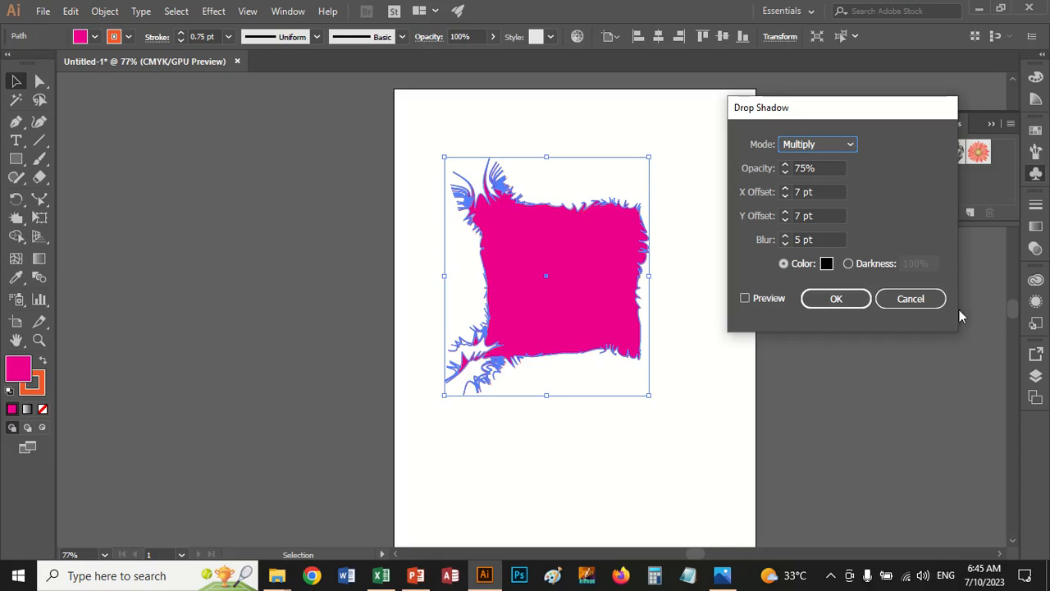
pyautogui.click(760, 299)
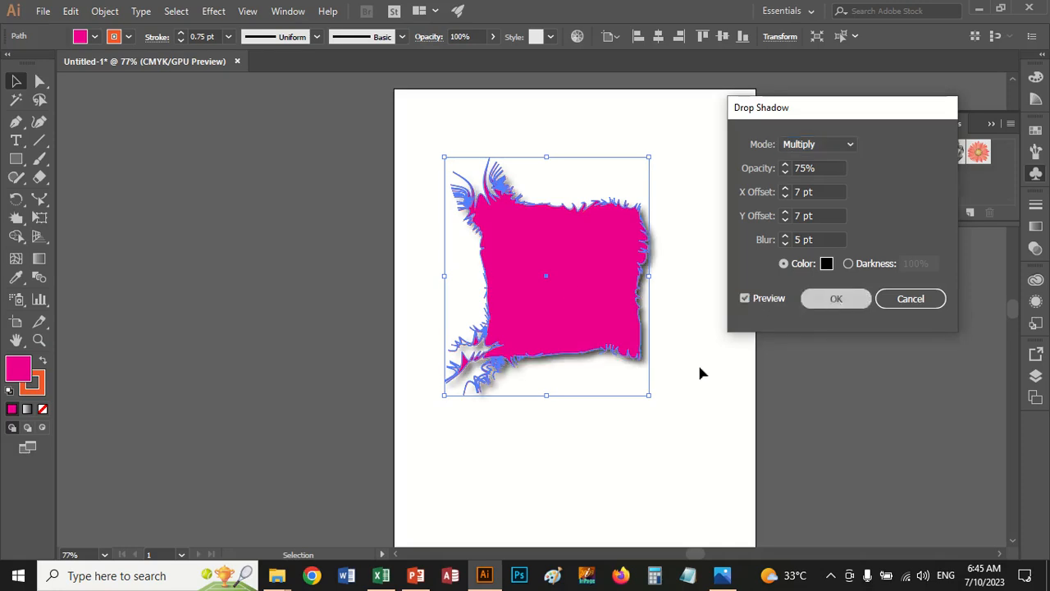
pyautogui.press('Return')
pyautogui.moveTo(541, 289)
pyautogui.mouseDown()
pyautogui.moveTo(534, 241)
pyautogui.moveTo(554, 274)
pyautogui.mouseUp()
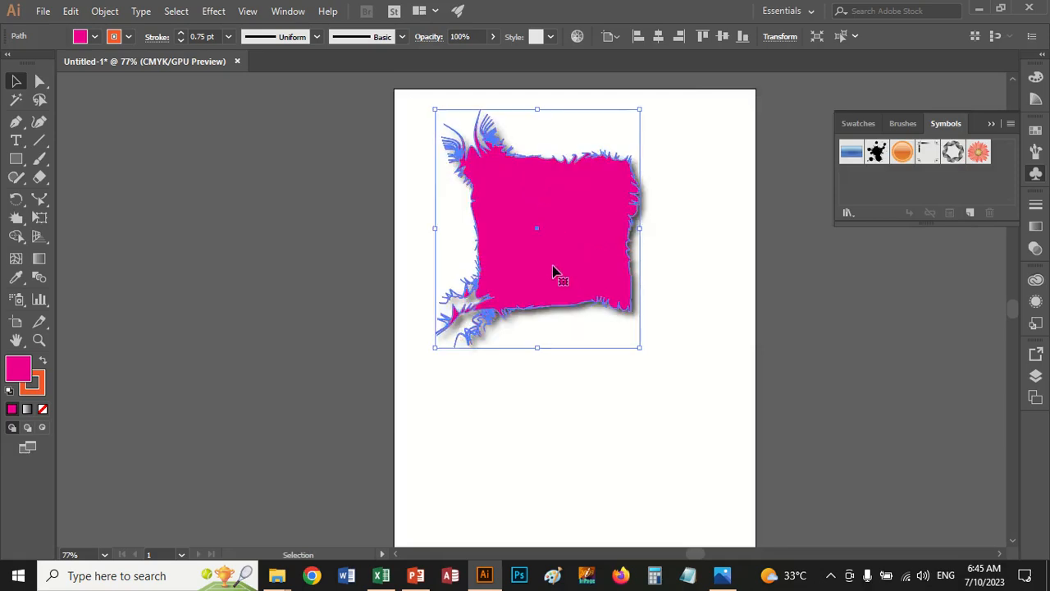
# Distort the right edge of the shadowed magenta shape with the Wrinkle tool
pyautogui.click(18, 239)
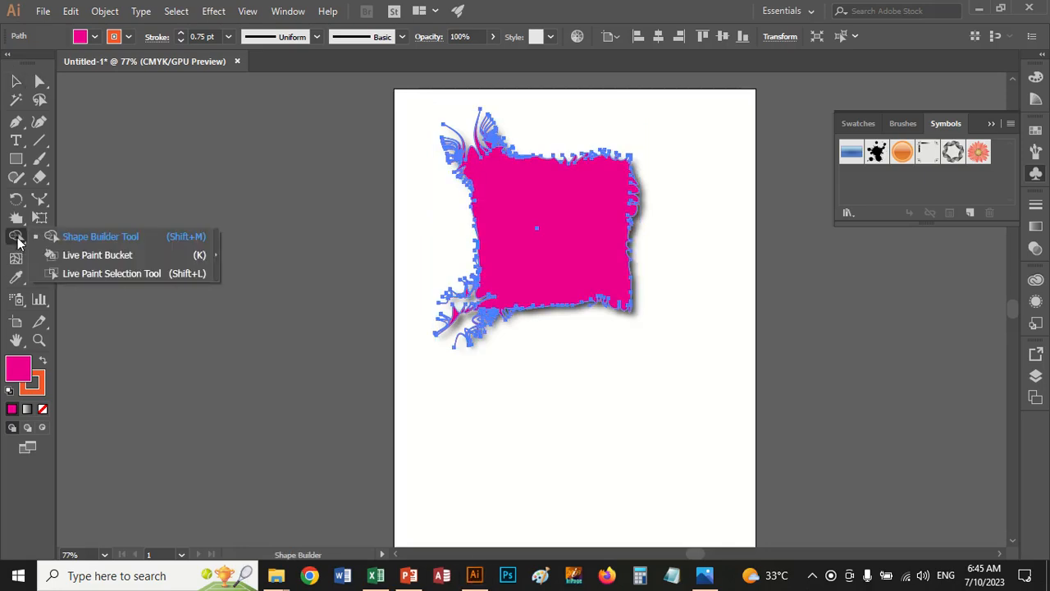
pyautogui.click(16, 218)
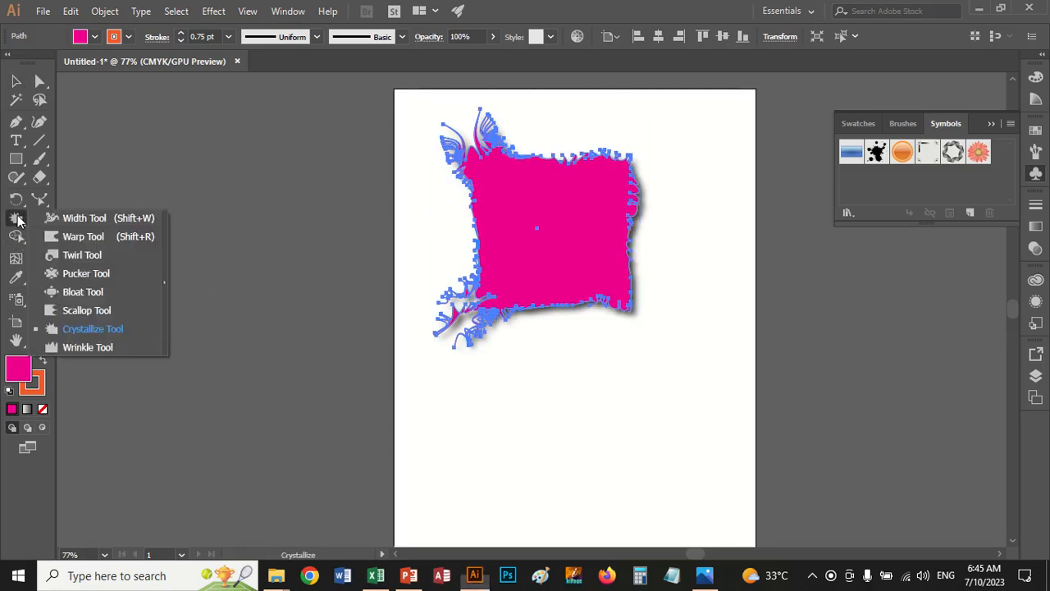
pyautogui.click(98, 347)
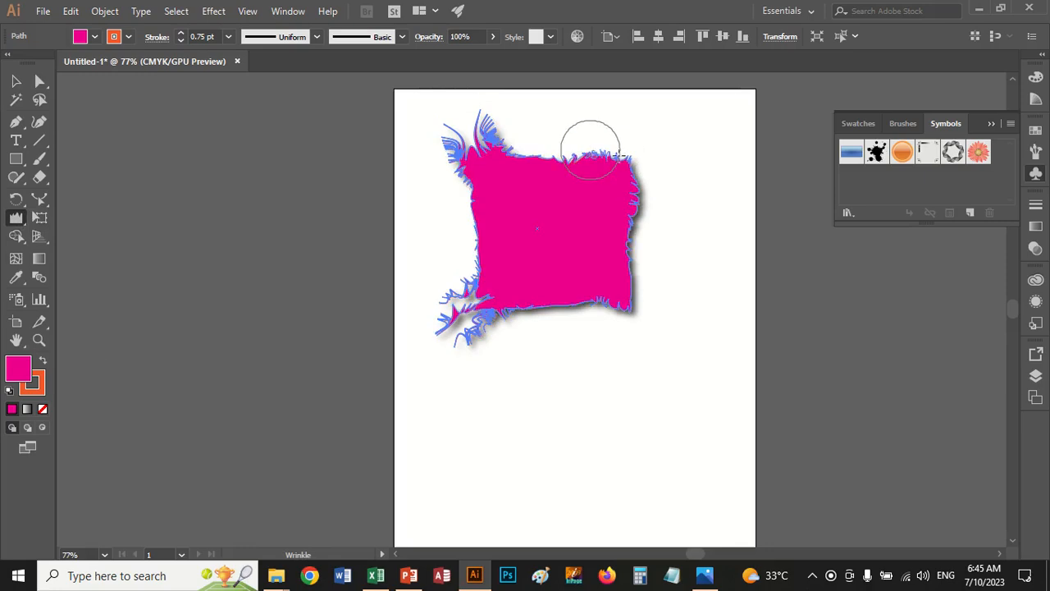
pyautogui.moveTo(620, 156)
pyautogui.mouseDown()
pyautogui.moveTo(648, 194)
pyautogui.moveTo(617, 298)
pyautogui.mouseUp()
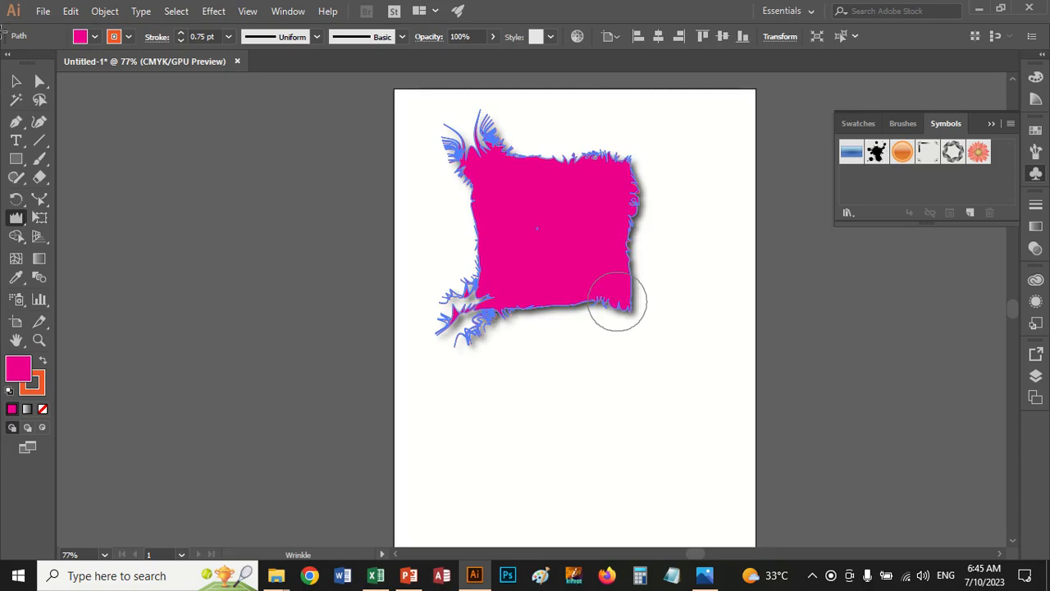
# Draw a closed, rounded magenta shape with a pointed upper-left tip below the large shape using the Curvature tool
pyautogui.click(38, 122)
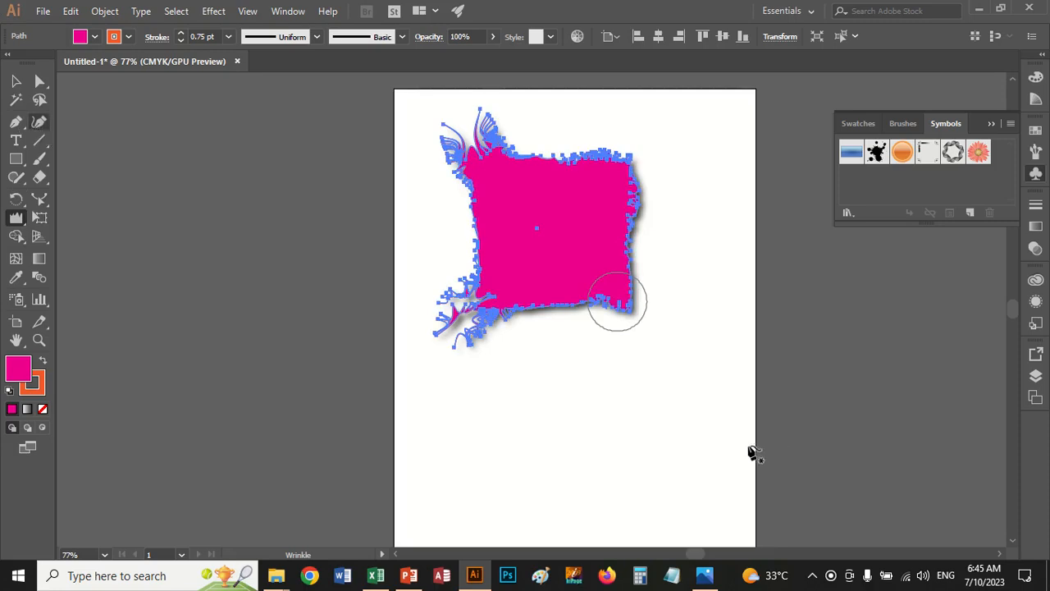
pyautogui.click(519, 410)
pyautogui.click(601, 401)
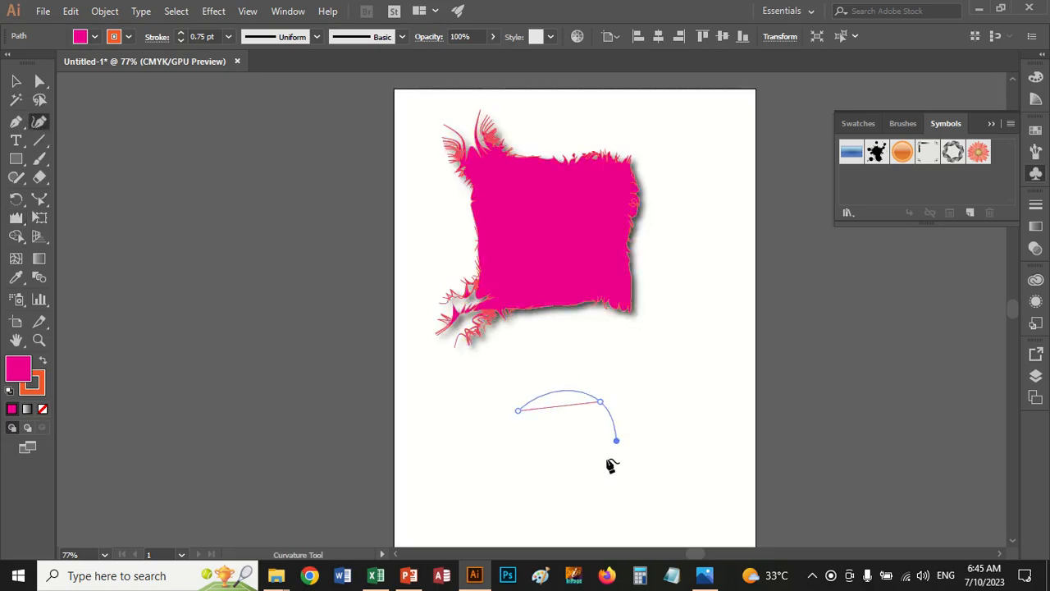
pyautogui.click(604, 463)
pyautogui.click(551, 474)
pyautogui.click(544, 420)
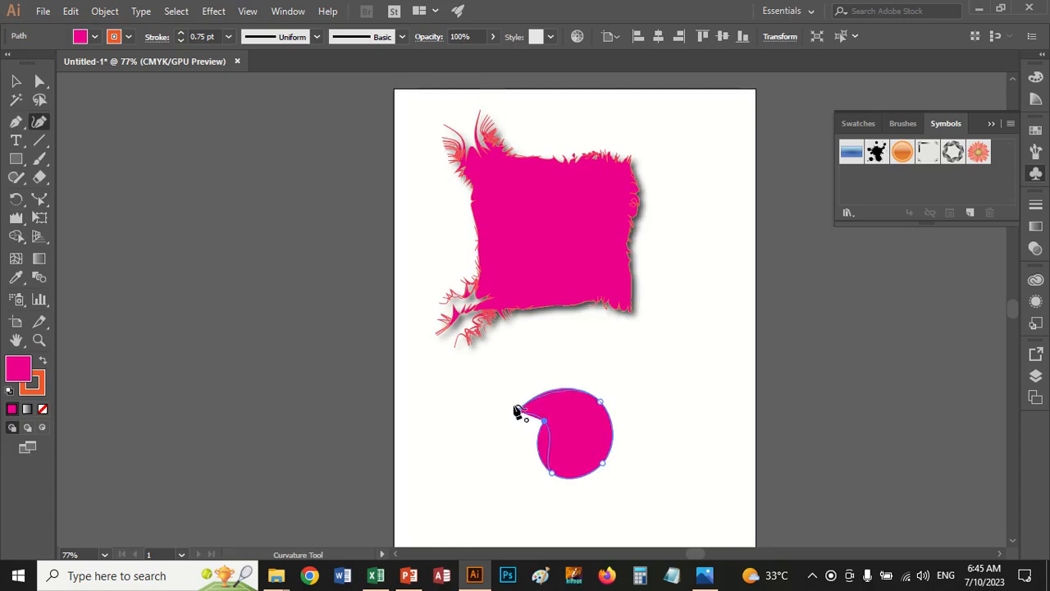
pyautogui.click(519, 410)
pyautogui.click(16, 81)
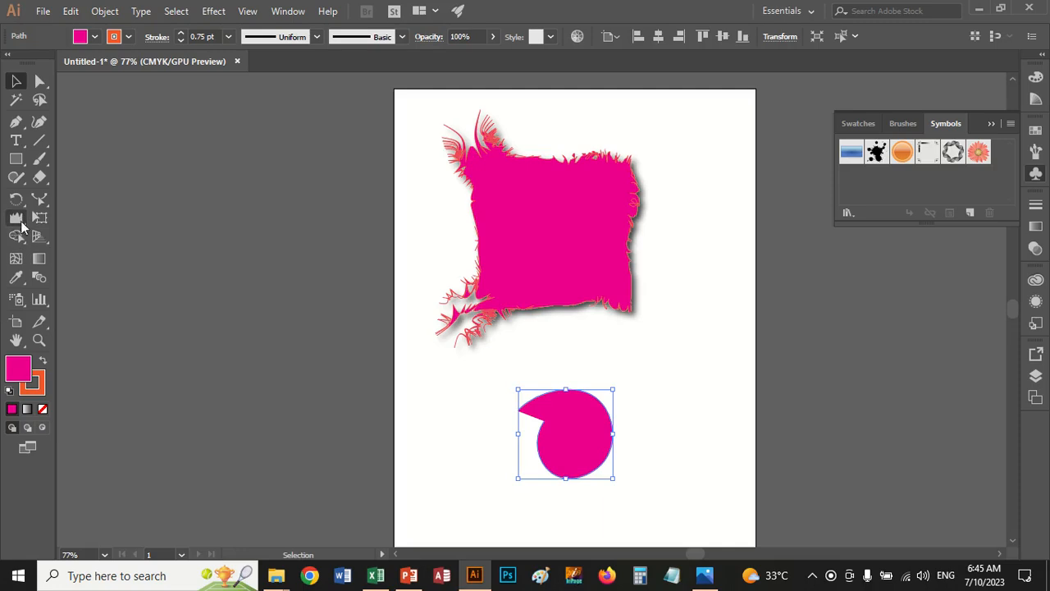
# Roughen the outline of the small rounded shape with the Wrinkle tool, then deselect it
pyautogui.click(19, 217)
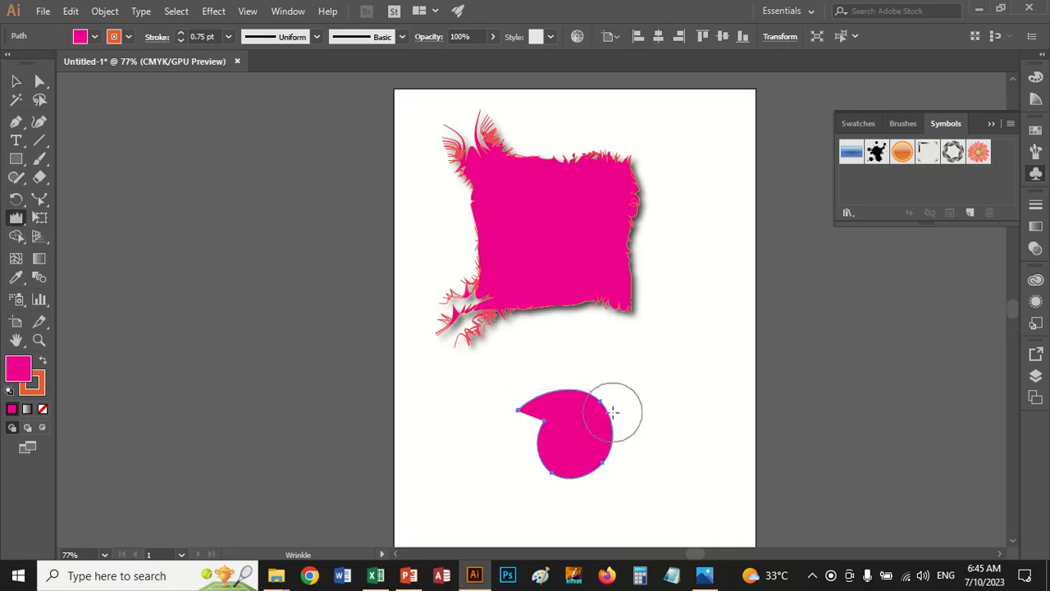
pyautogui.moveTo(585, 410)
pyautogui.mouseDown()
pyautogui.moveTo(628, 419)
pyautogui.moveTo(604, 447)
pyautogui.moveTo(531, 436)
pyautogui.moveTo(550, 458)
pyautogui.moveTo(544, 418)
pyautogui.moveTo(534, 415)
pyautogui.moveTo(544, 410)
pyautogui.mouseUp()
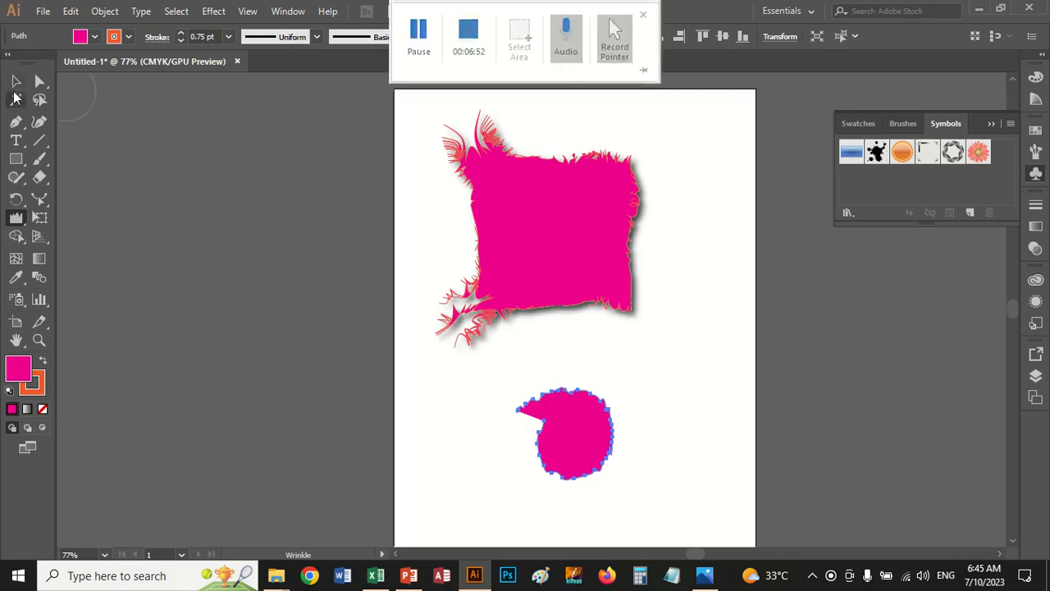
pyautogui.click(16, 81)
pyautogui.click(307, 233)
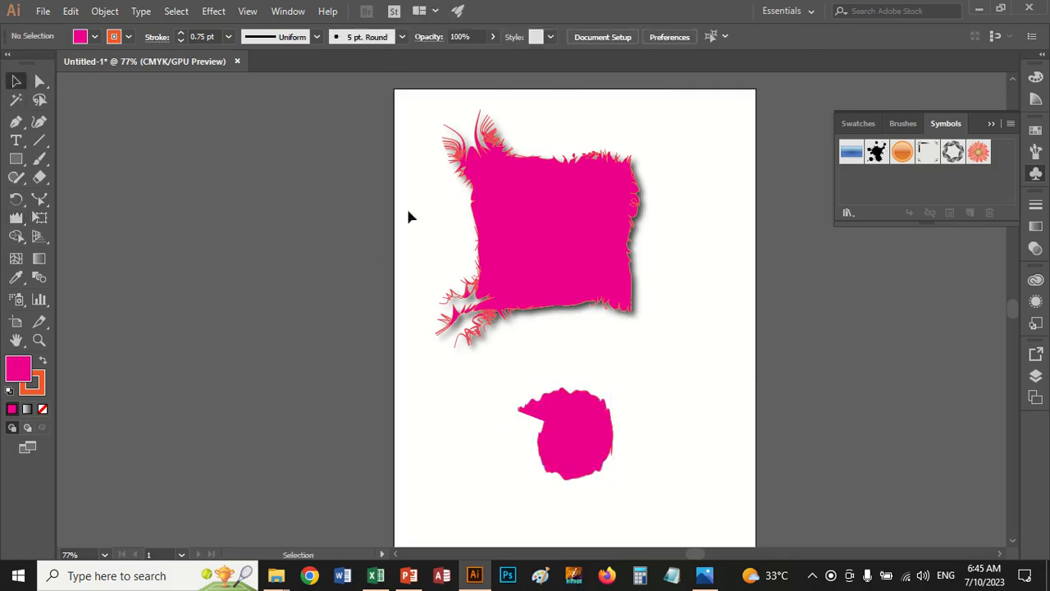
# Delete both magenta shapes and draw a nearly circular magenta ellipse left of the artboard's centre
pyautogui.moveTo(408, 211); pyautogui.dragTo(690, 416)
pyautogui.press('Delete')
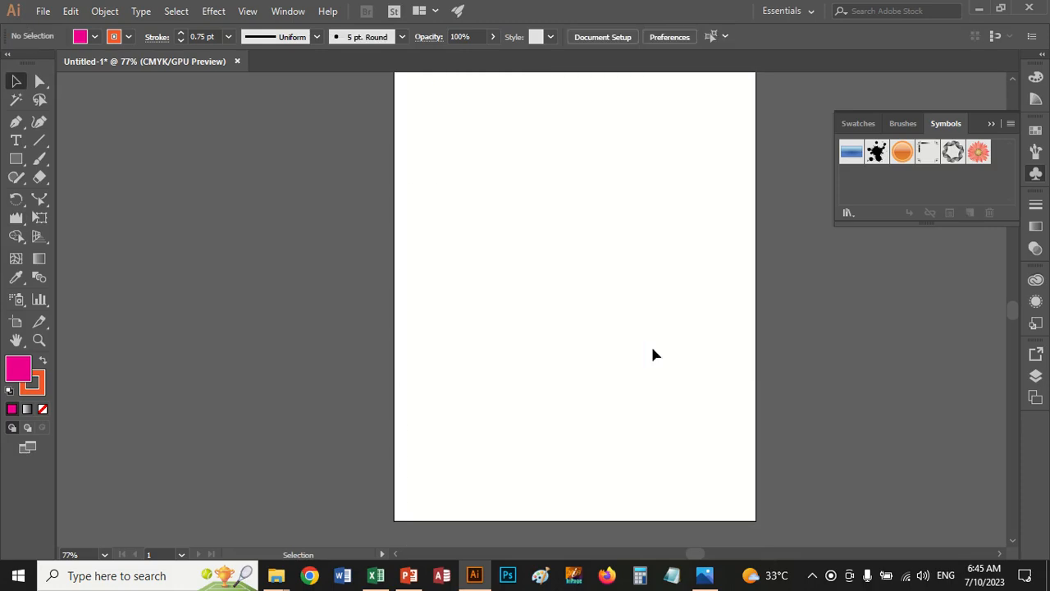
pyautogui.moveTo(16, 159); pyautogui.dragTo(50, 191)
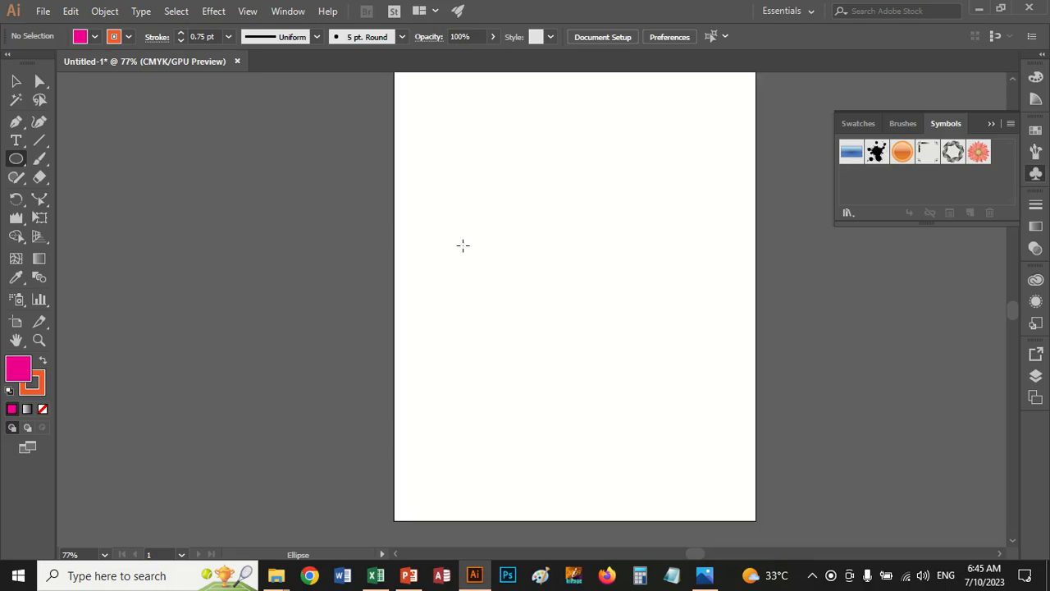
pyautogui.moveTo(463, 245); pyautogui.dragTo(572, 355)
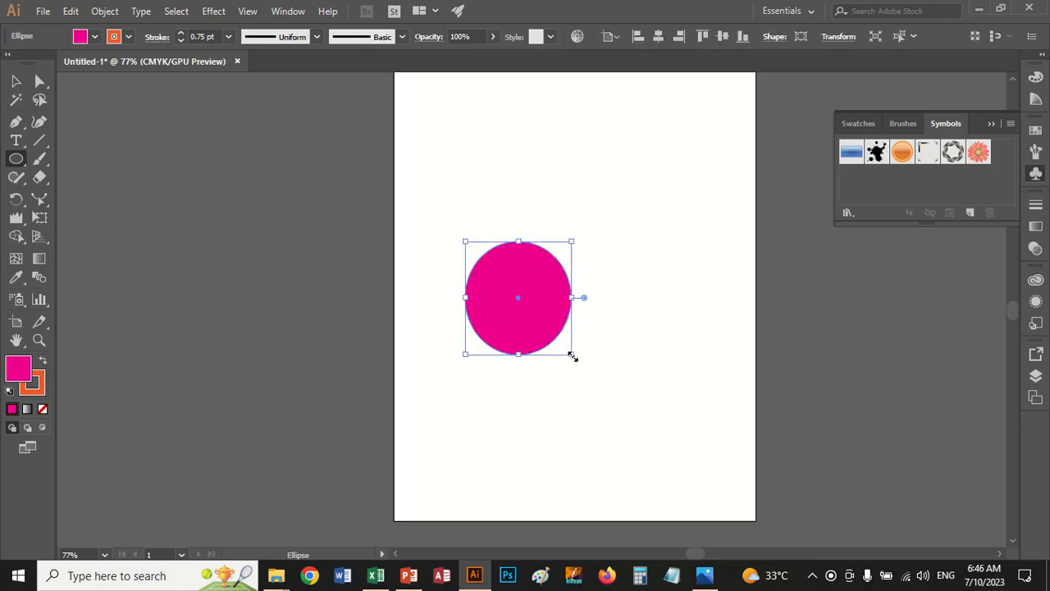
# Remove the ellipse's stroke and widen the ellipse toward the left
pyautogui.click(129, 37)
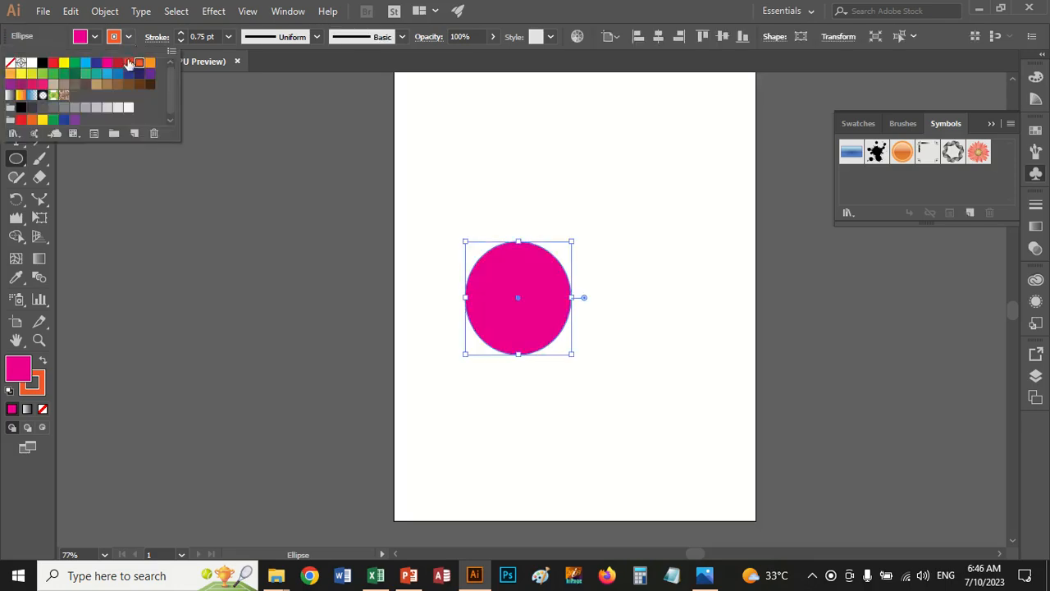
pyautogui.click(10, 62)
pyautogui.click(95, 38)
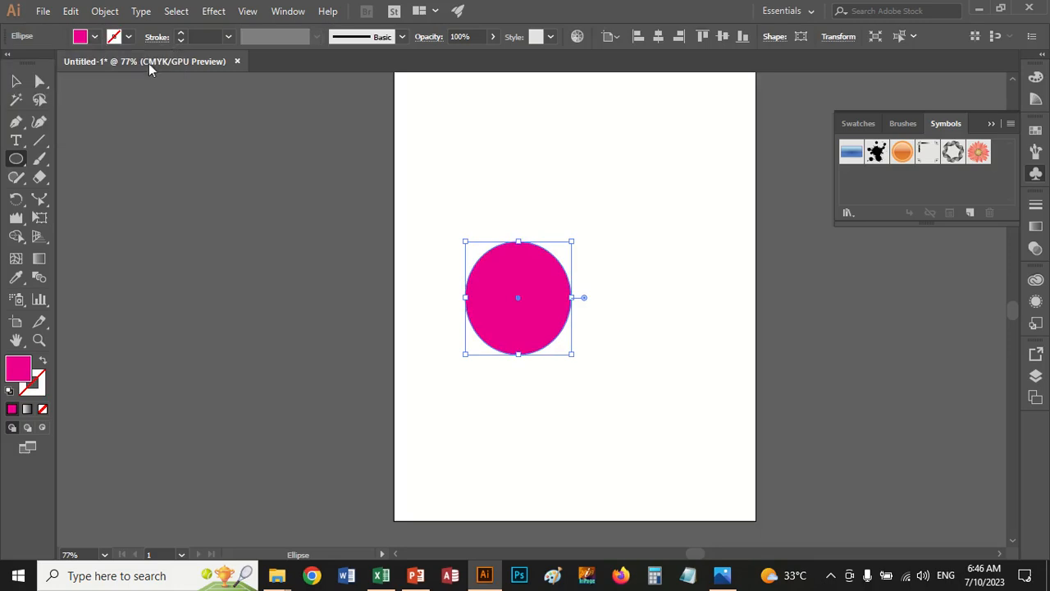
pyautogui.moveTo(465, 299); pyautogui.dragTo(440, 298)
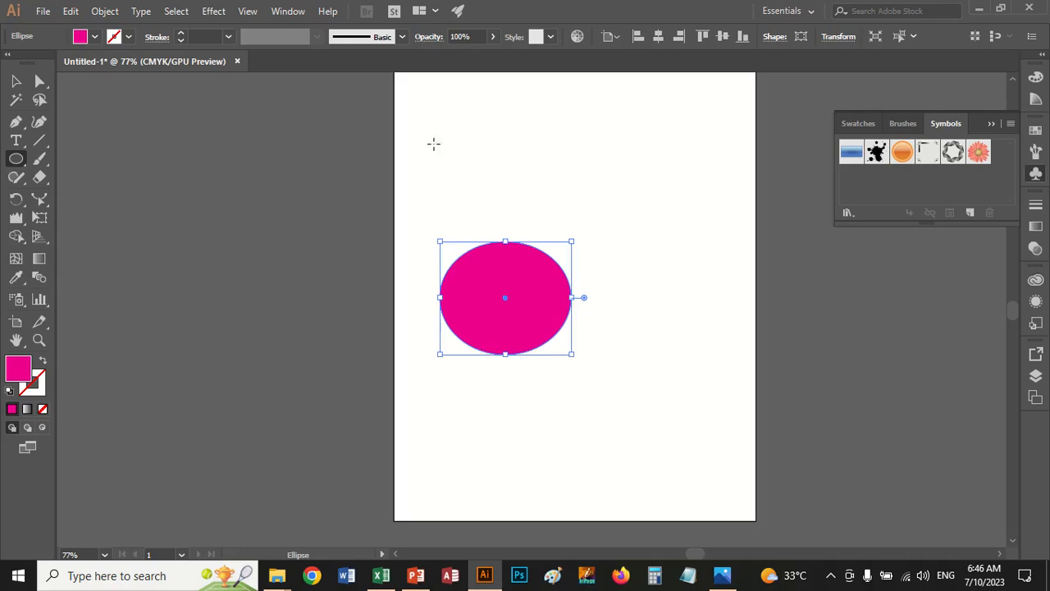
# Preview a 145% bloat on the ellipse with Pucker & Bloat and cancel it
pyautogui.click(215, 11)
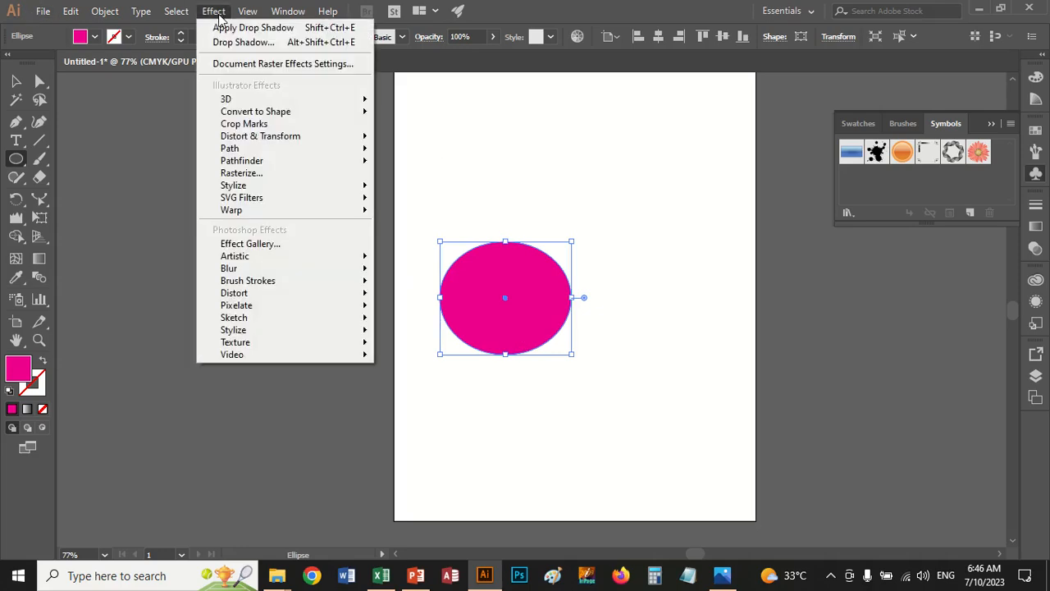
pyautogui.moveTo(270, 141)
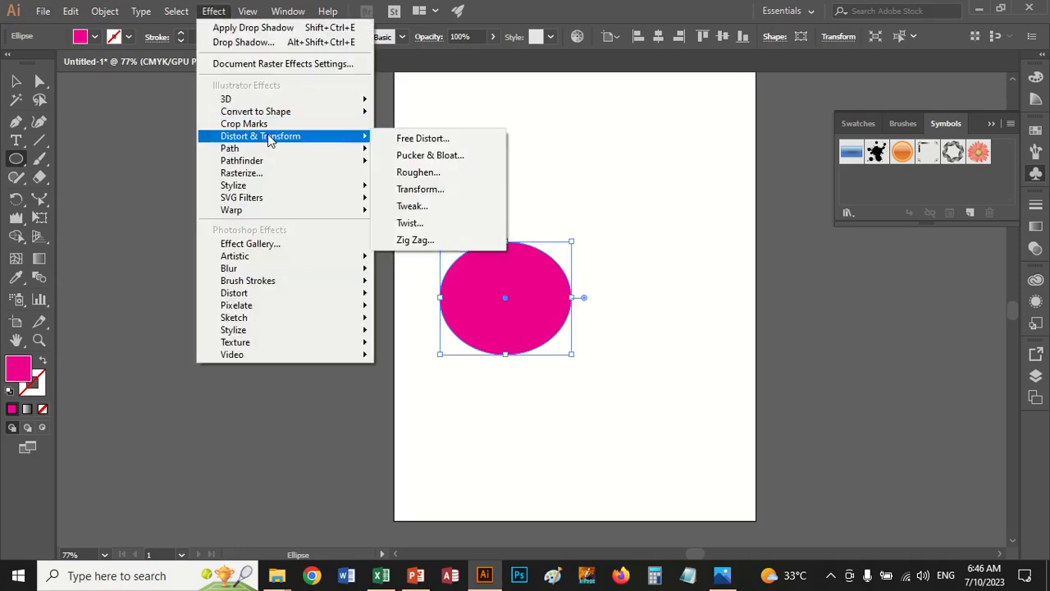
pyautogui.click(432, 156)
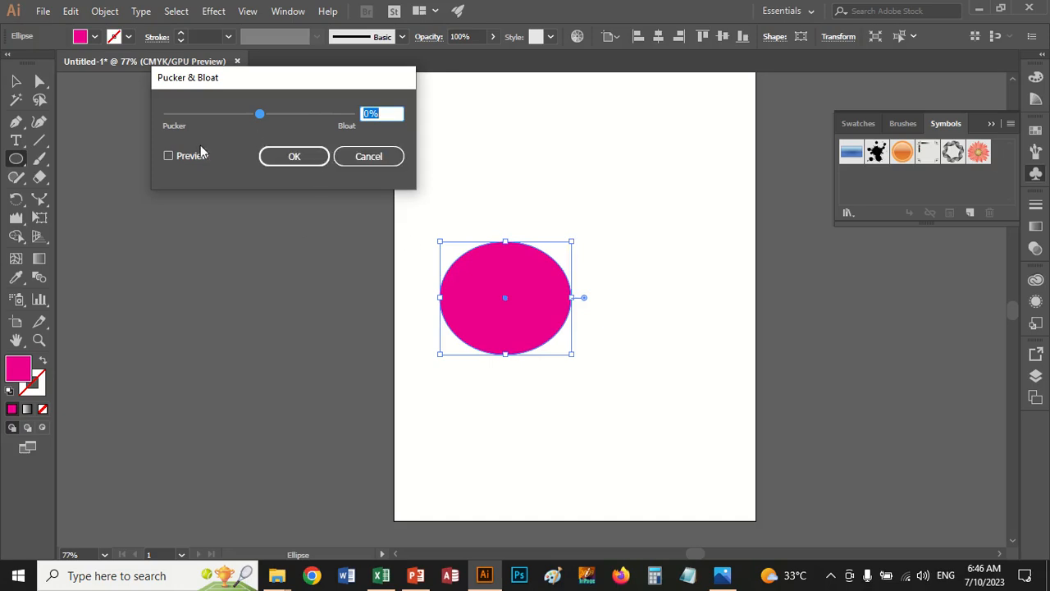
pyautogui.click(181, 161)
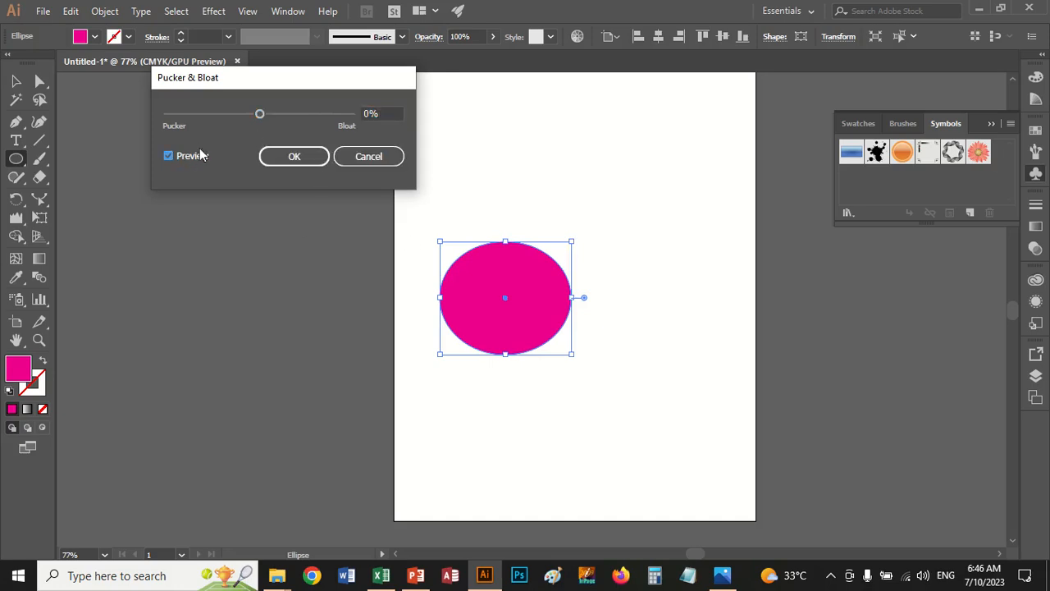
pyautogui.moveTo(259, 113); pyautogui.dragTo(327, 122)
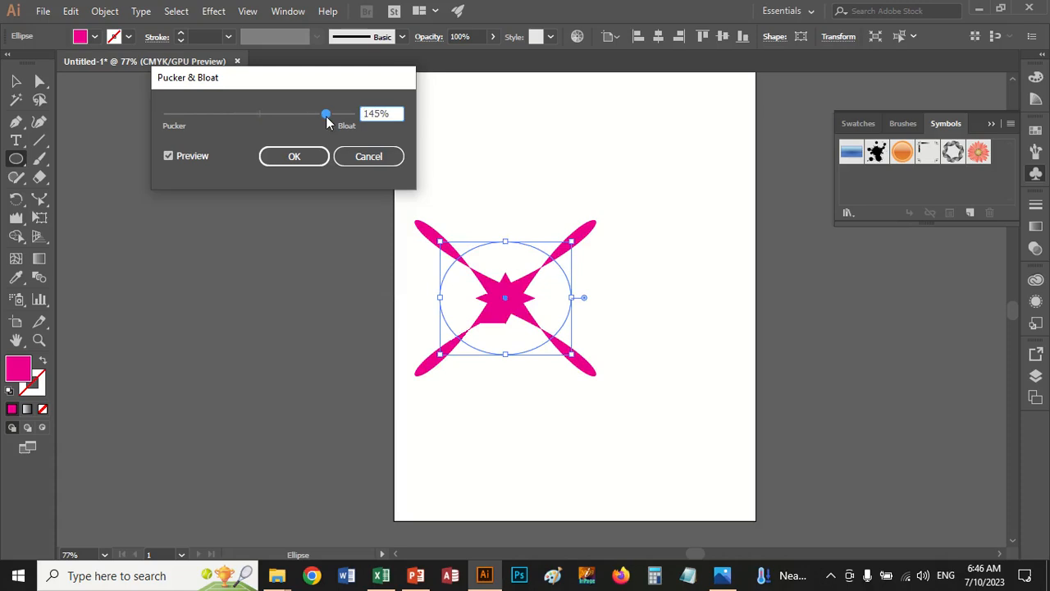
pyautogui.click(359, 154)
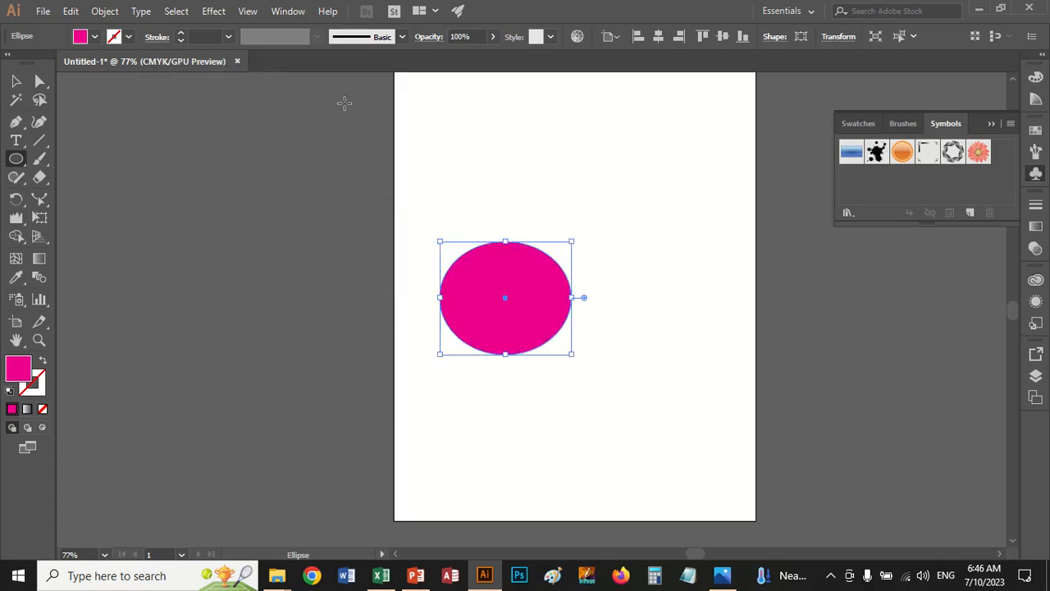
# Apply Free Distort to the ellipse, pulling its lower-right and upper-left corners outward into a slanted oval
pyautogui.click(215, 12)
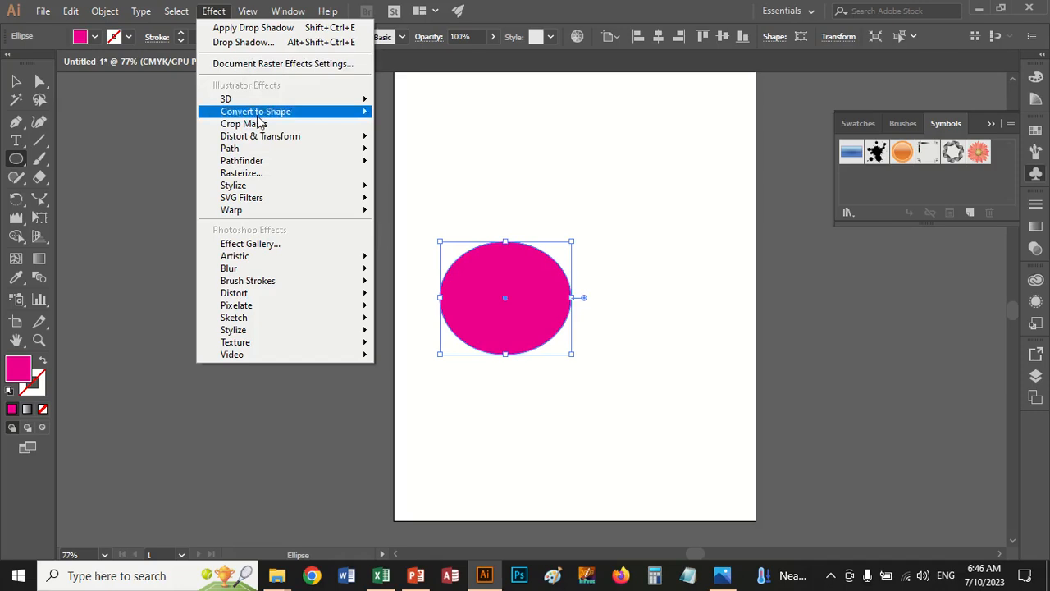
pyautogui.moveTo(267, 138)
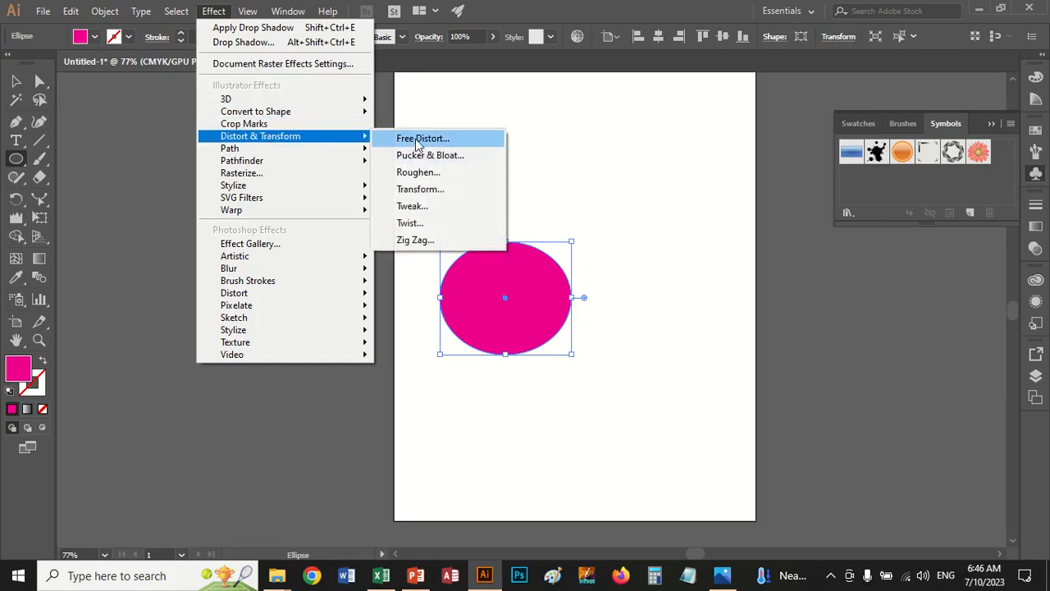
pyautogui.click(418, 141)
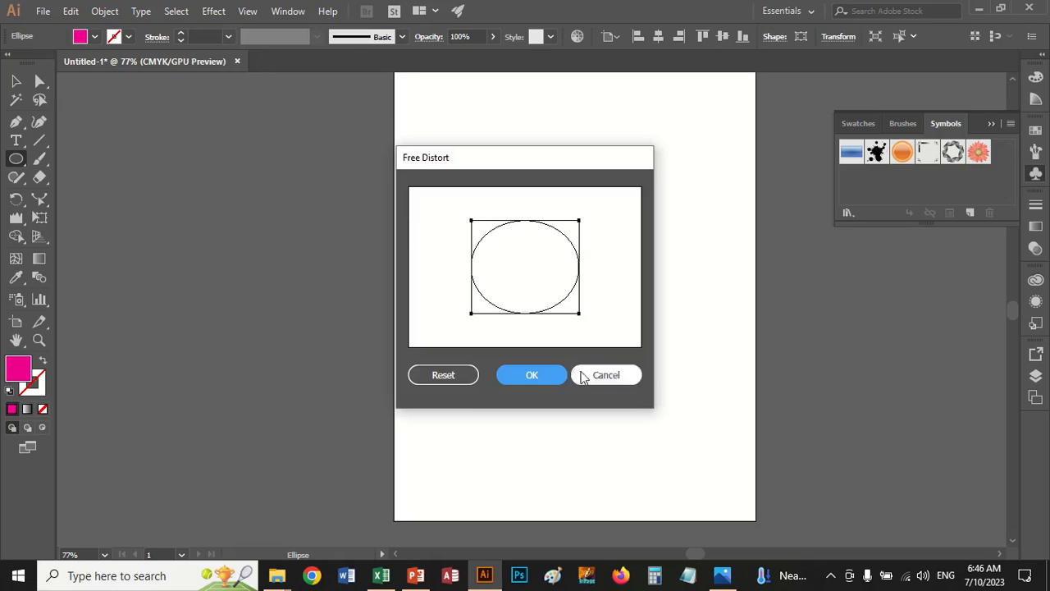
pyautogui.moveTo(580, 315); pyautogui.dragTo(607, 337)
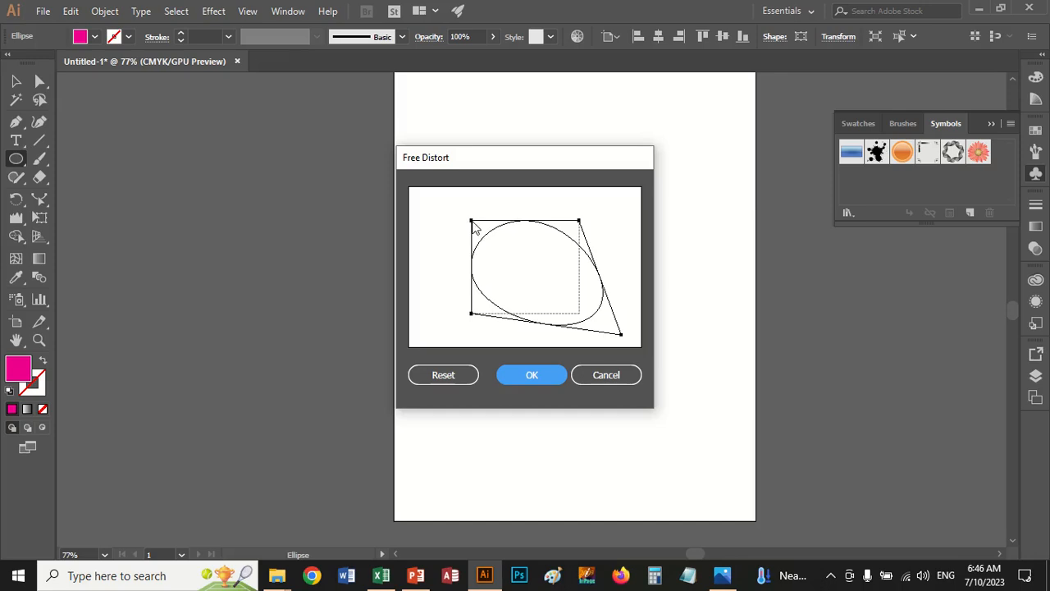
pyautogui.moveTo(471, 221); pyautogui.dragTo(429, 195)
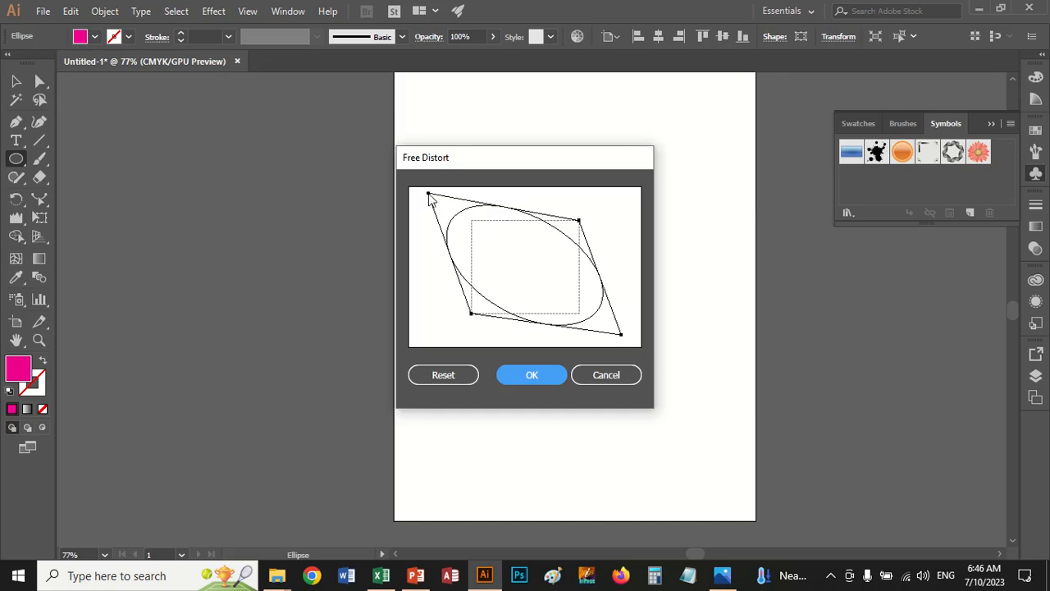
pyautogui.click(531, 375)
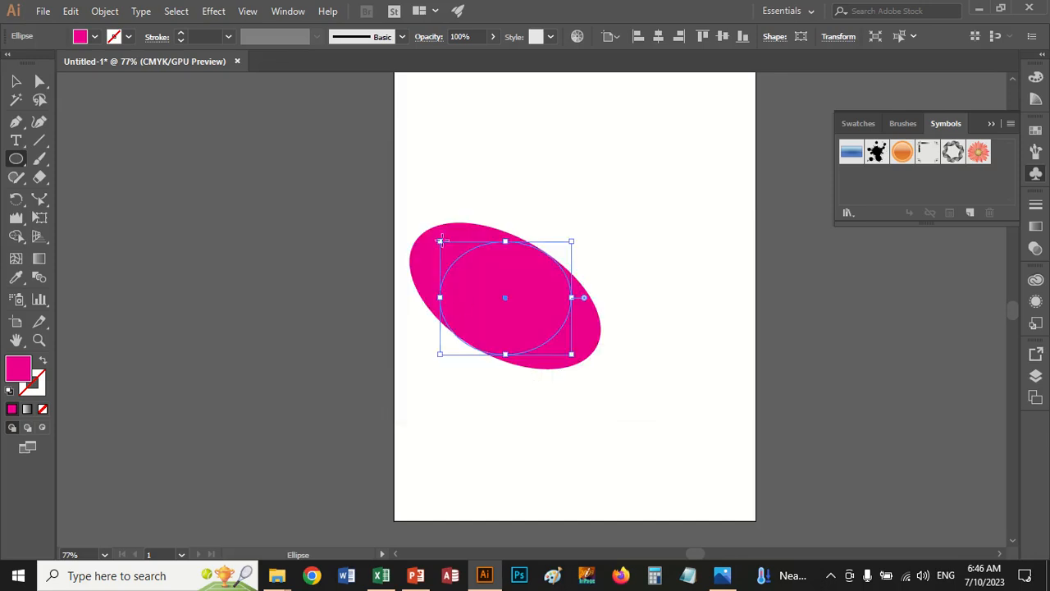
# Try roughening the oval with an absolute size of 32 pt and detail of 45/in using corner points, and undo it
pyautogui.click(218, 11)
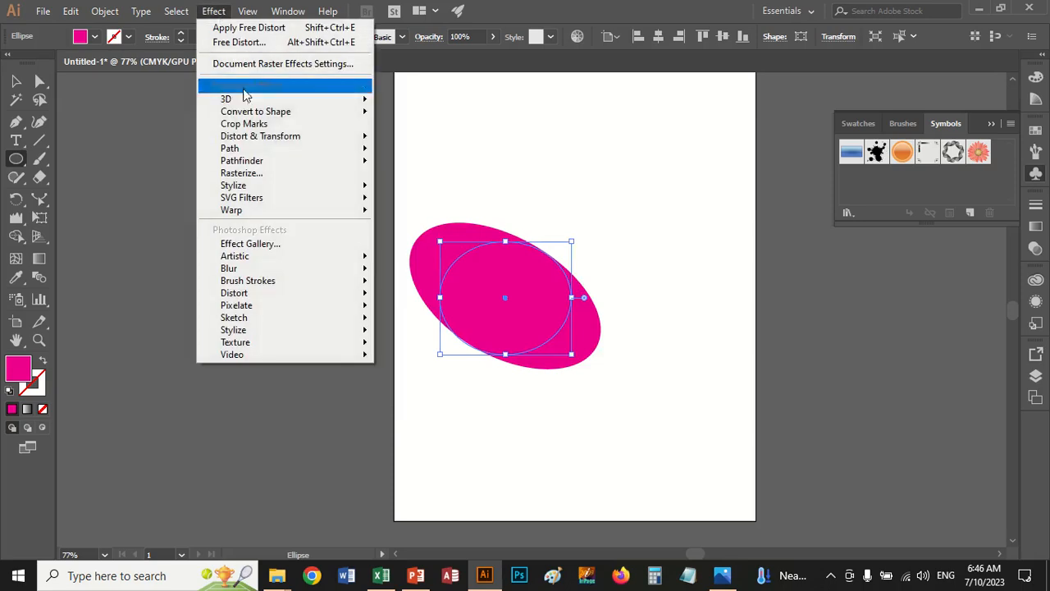
pyautogui.moveTo(279, 138)
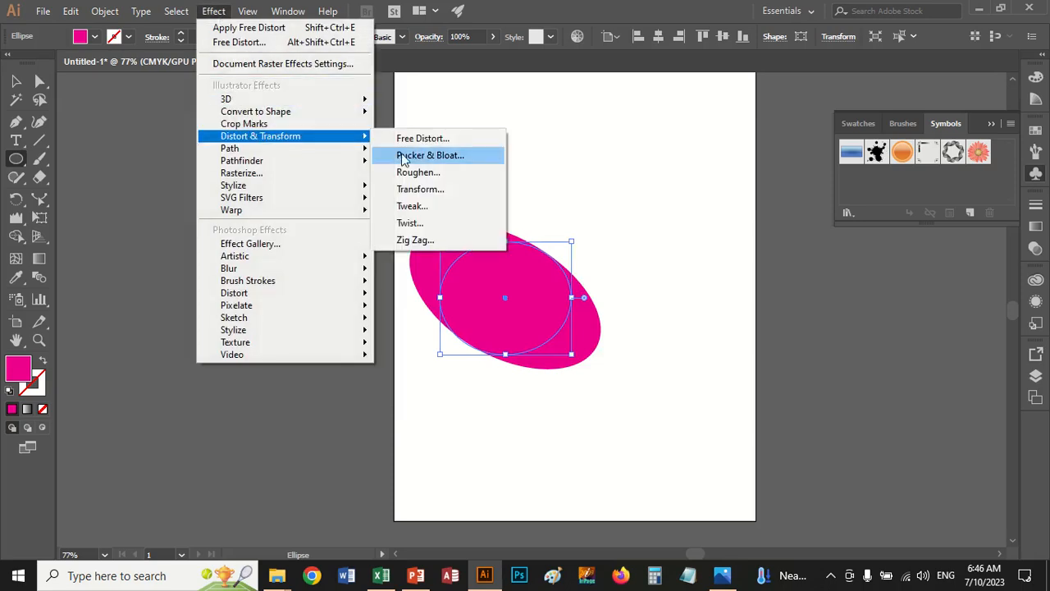
pyautogui.click(413, 173)
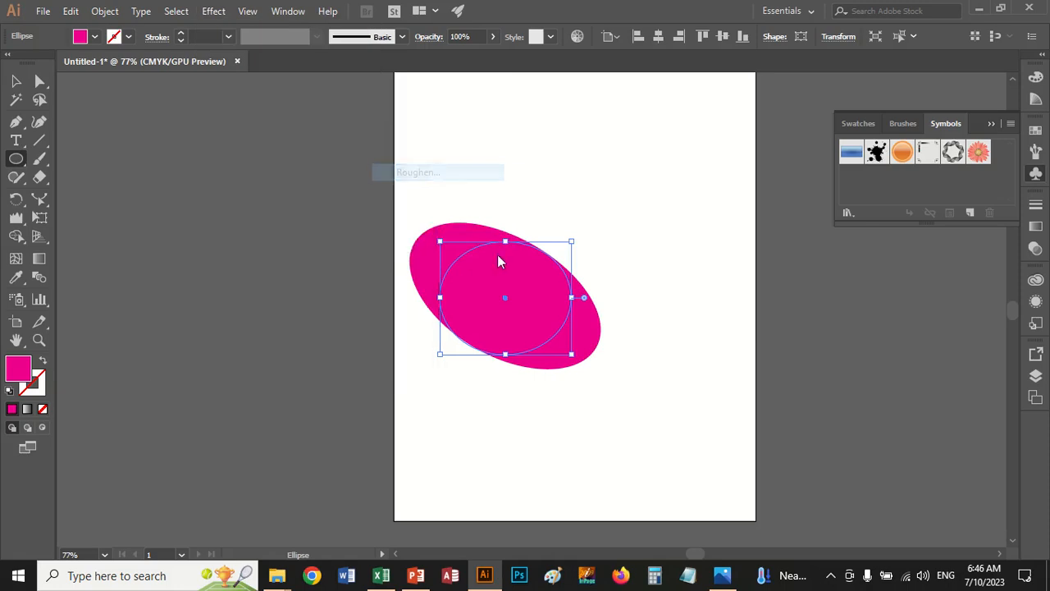
pyautogui.click(176, 345)
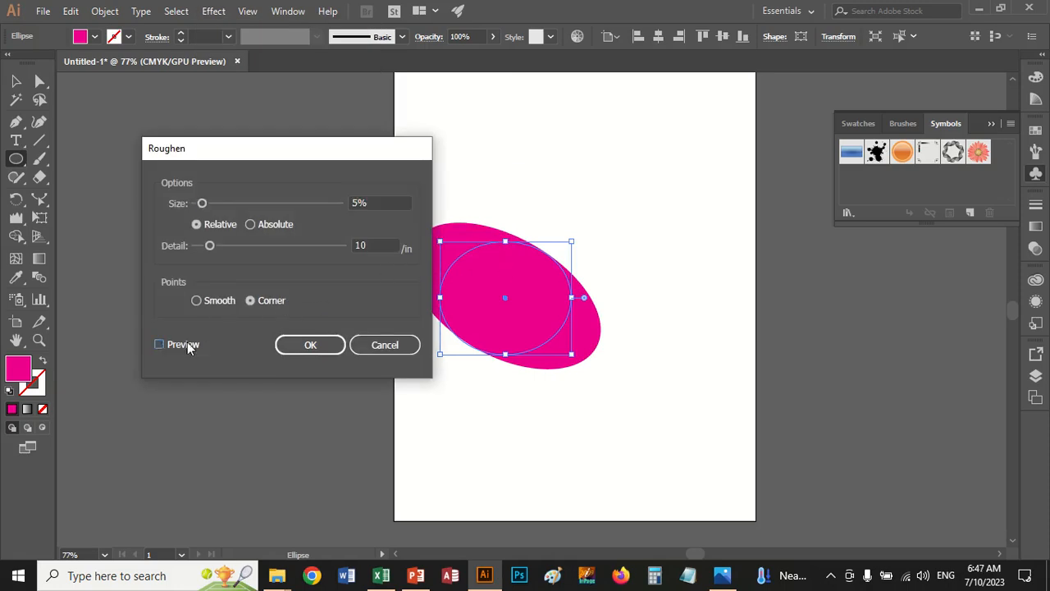
pyautogui.moveTo(212, 251); pyautogui.dragTo(261, 248)
pyautogui.click(251, 225)
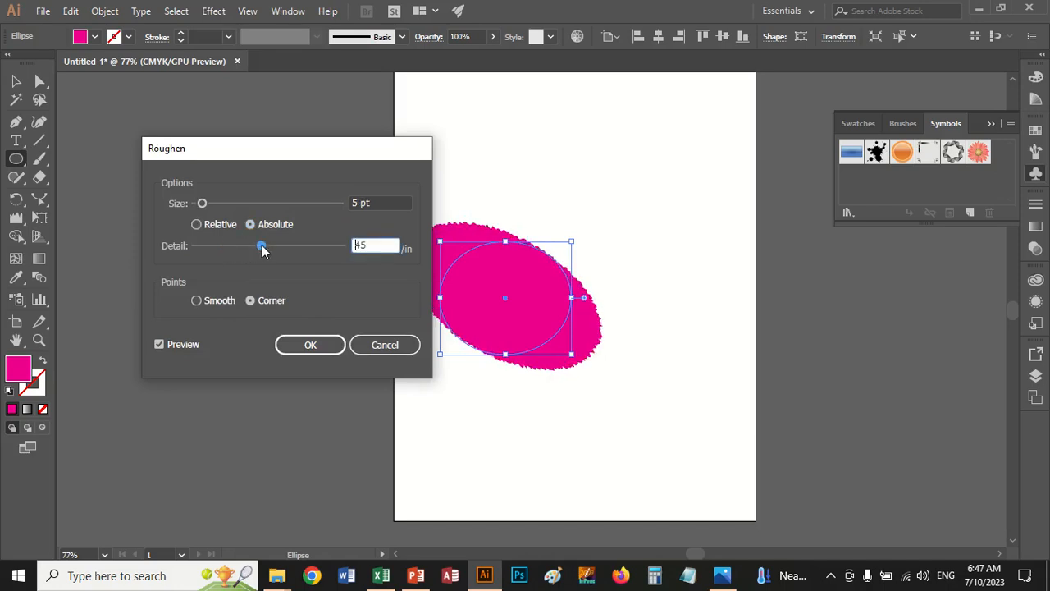
pyautogui.moveTo(209, 210); pyautogui.dragTo(246, 210)
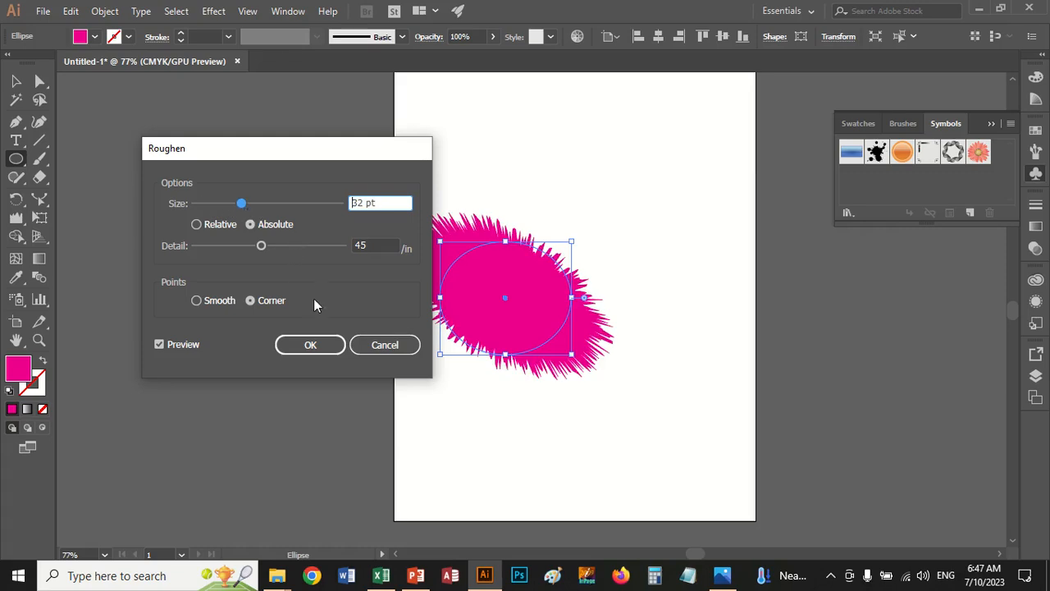
pyautogui.click(311, 345)
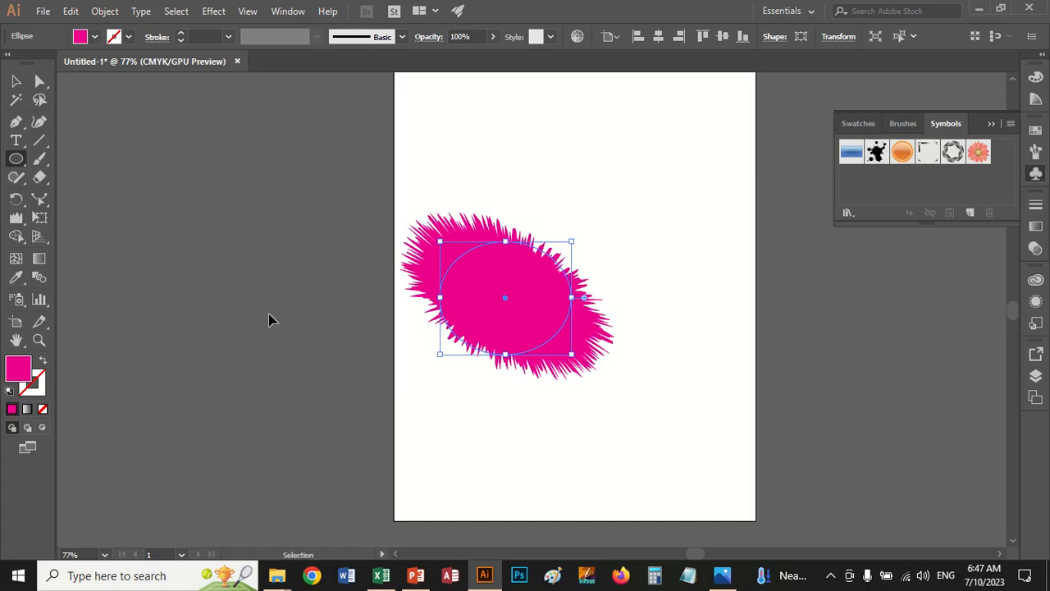
pyautogui.hotkey('ctrl', 'z')
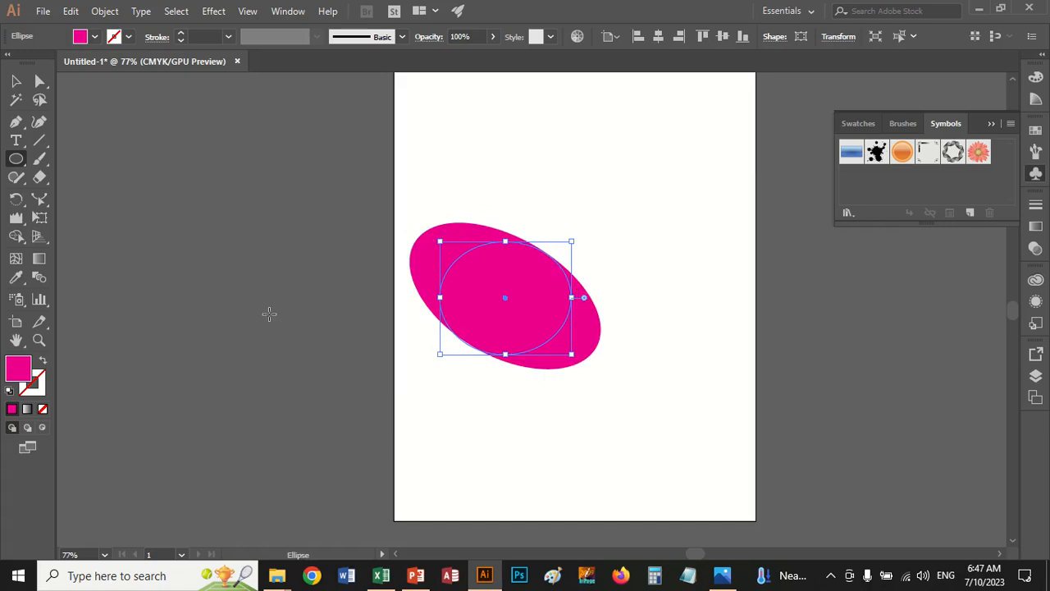
pyautogui.click(215, 11)
pyautogui.moveTo(257, 136)
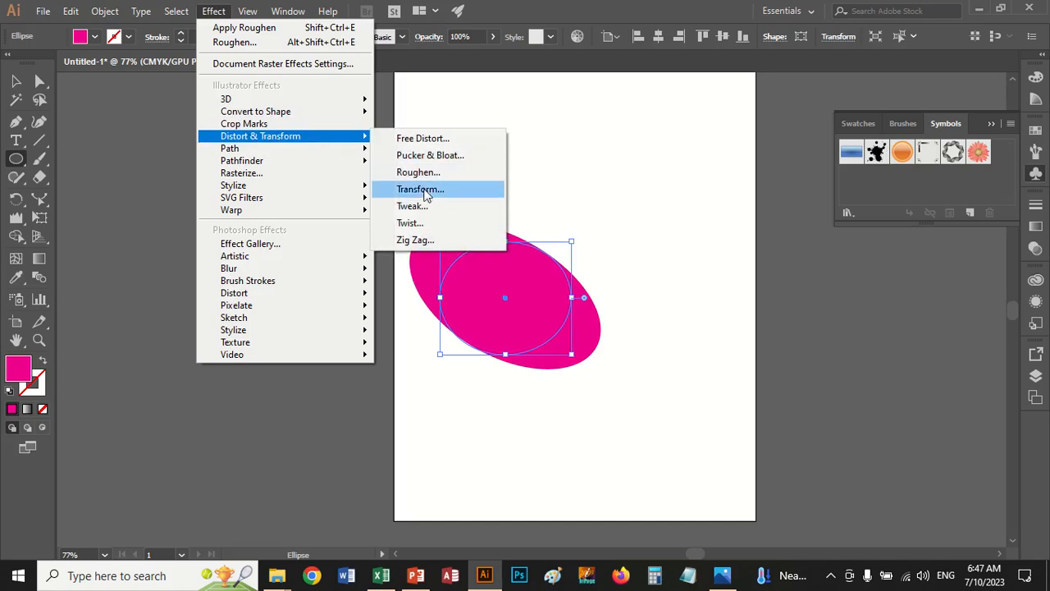
pyautogui.click(419, 189)
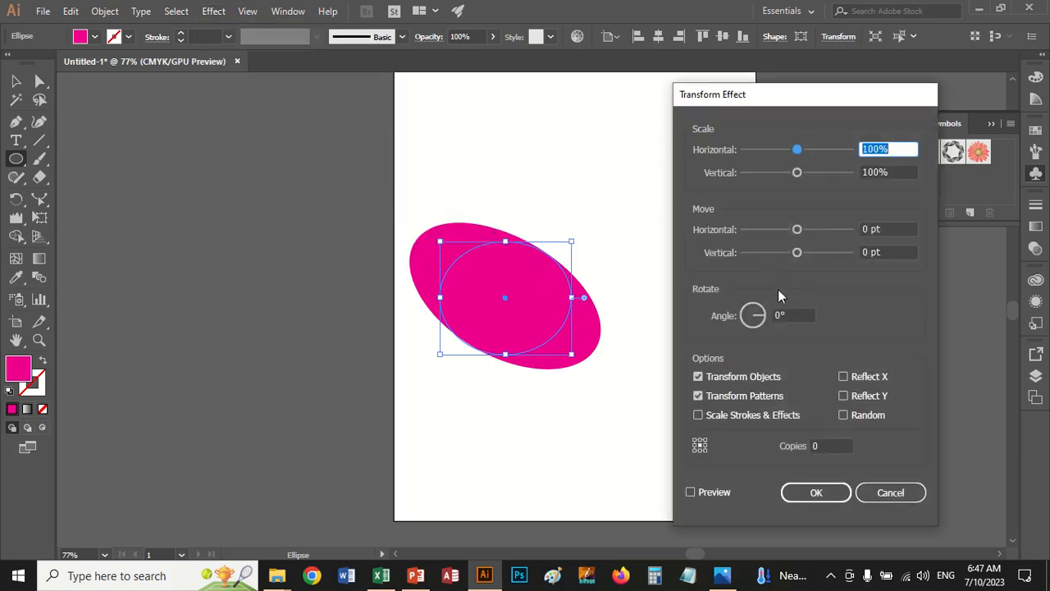
pyautogui.click(893, 493)
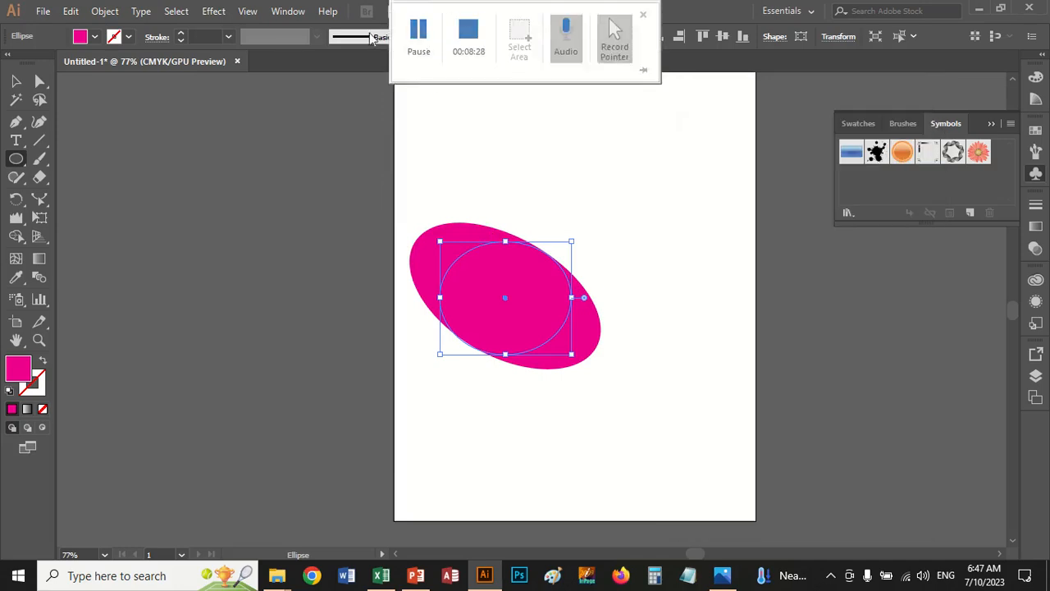
# Try the Tweak effect on the oval with relative amounts of 63% horizontal and 43% vertical, and undo it
pyautogui.click(221, 14)
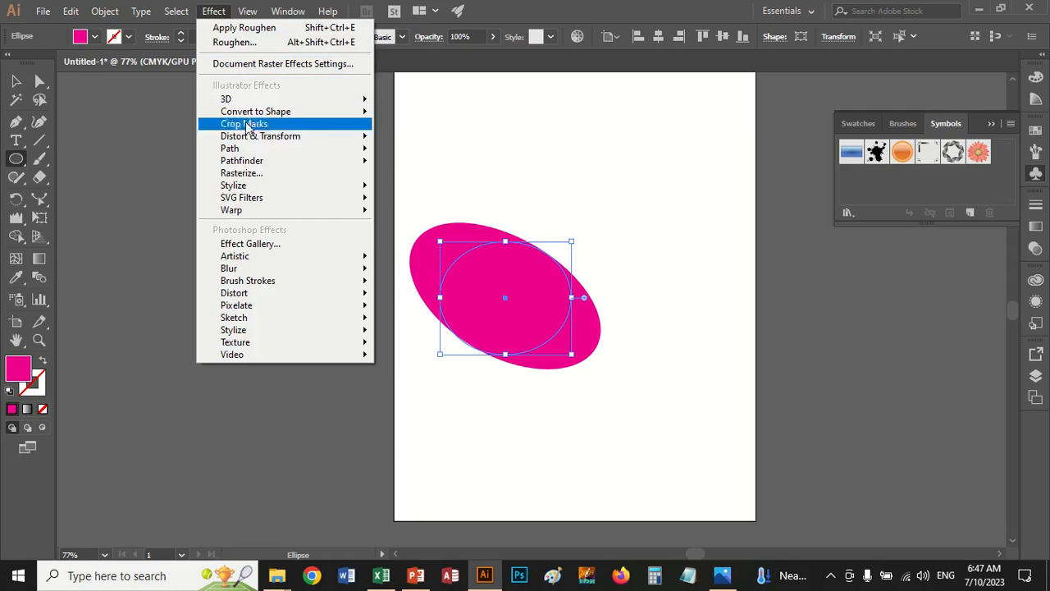
pyautogui.moveTo(276, 139)
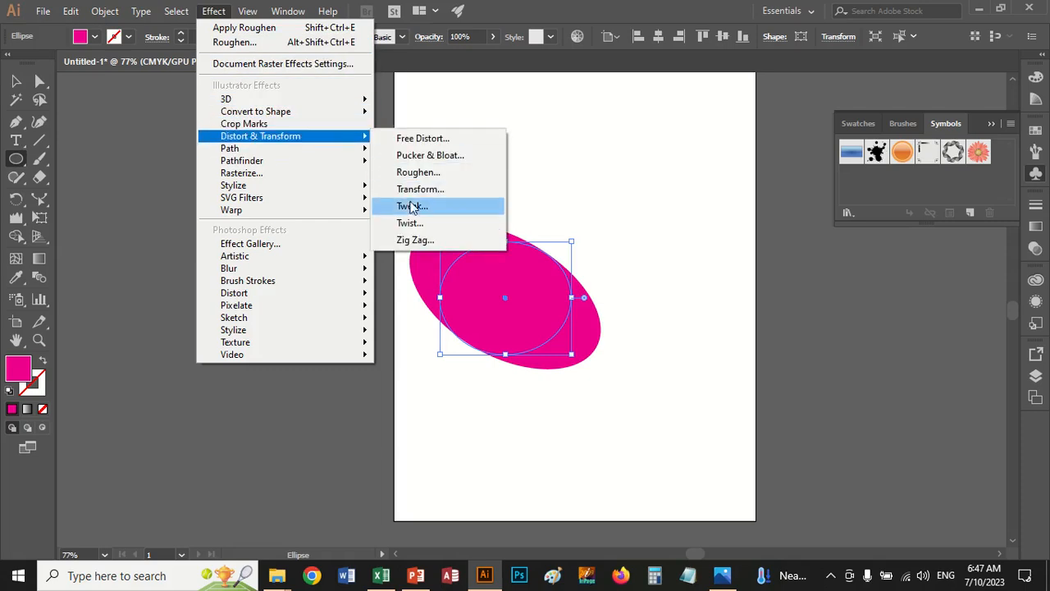
pyautogui.click(410, 206)
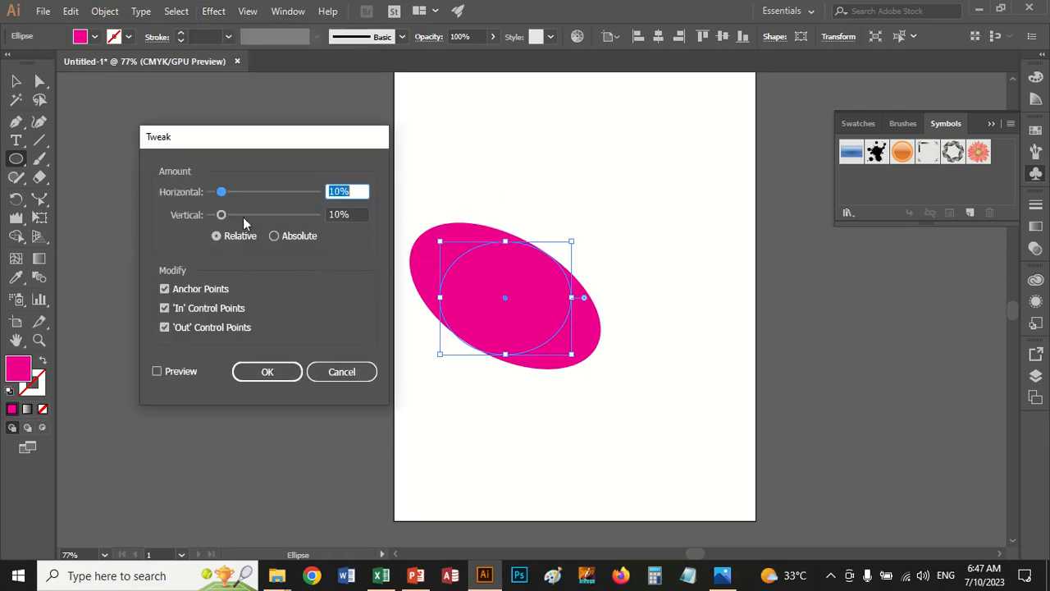
pyautogui.moveTo(226, 197); pyautogui.dragTo(278, 197)
pyautogui.click(157, 371)
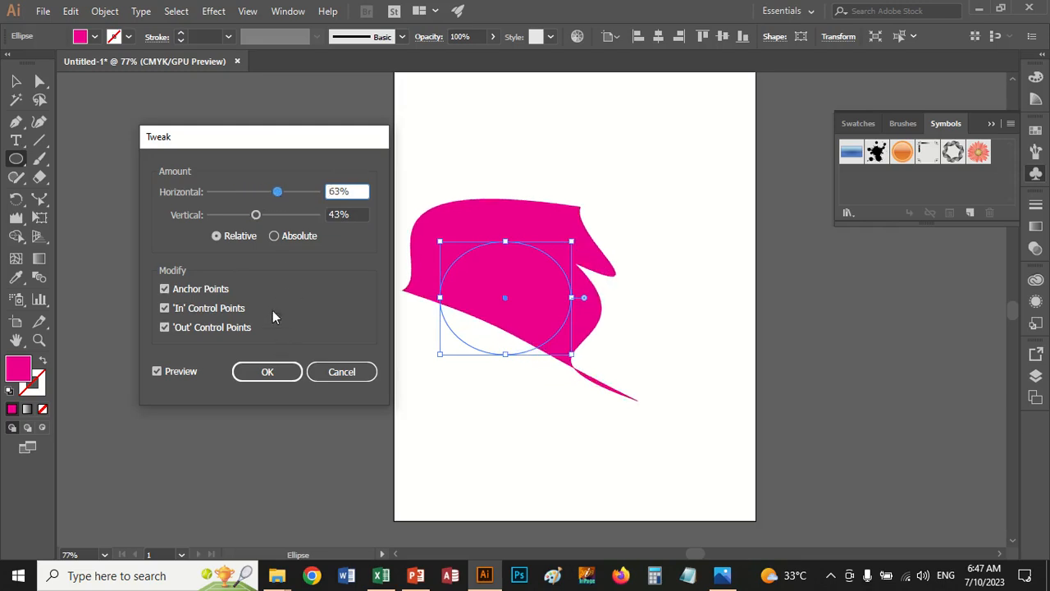
pyautogui.click(275, 238)
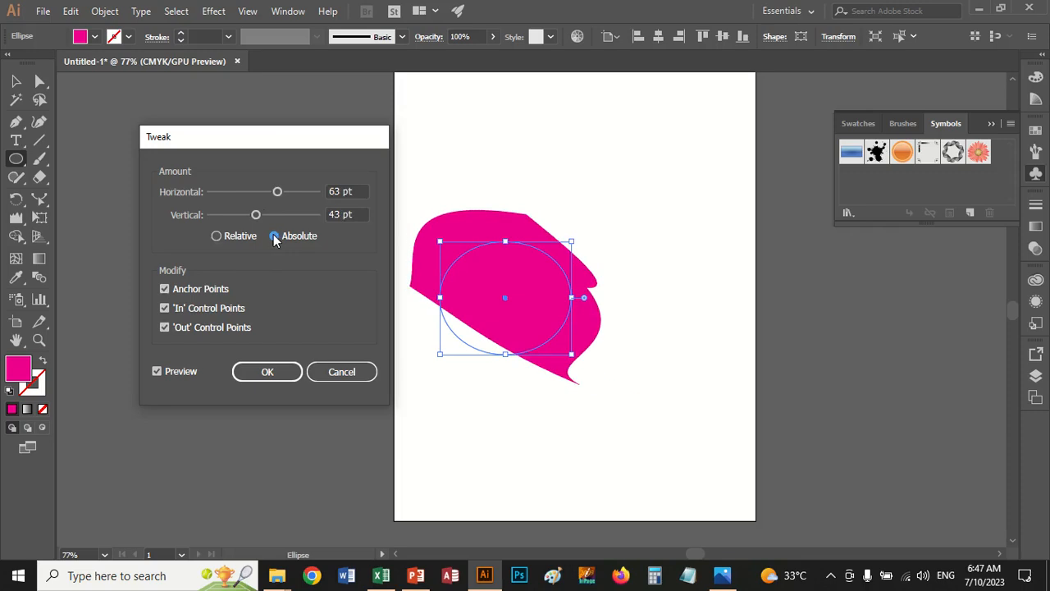
pyautogui.click(244, 238)
pyautogui.click(271, 371)
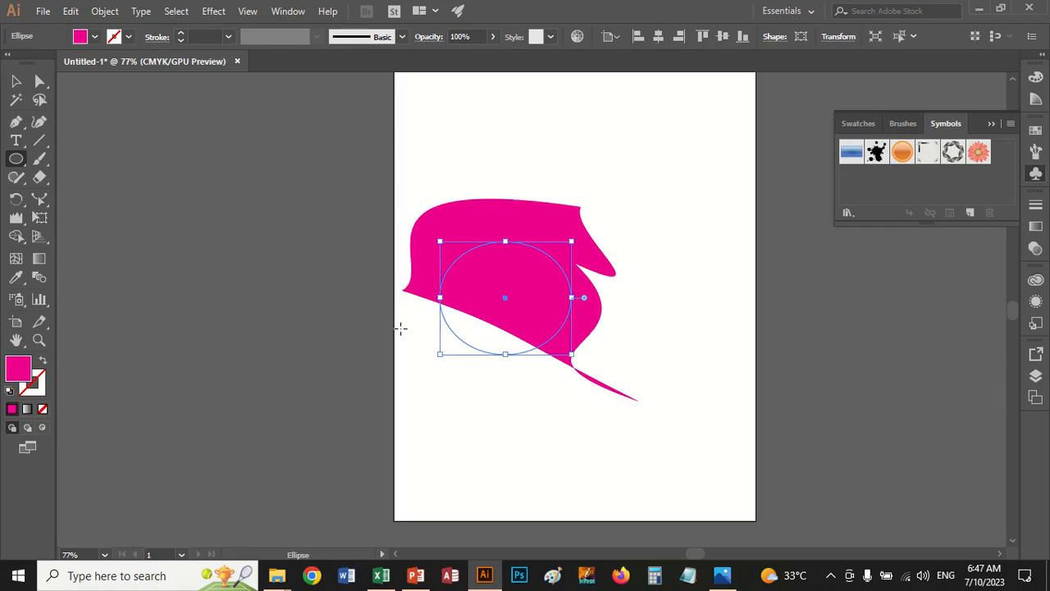
pyautogui.hotkey('ctrl', 'z')
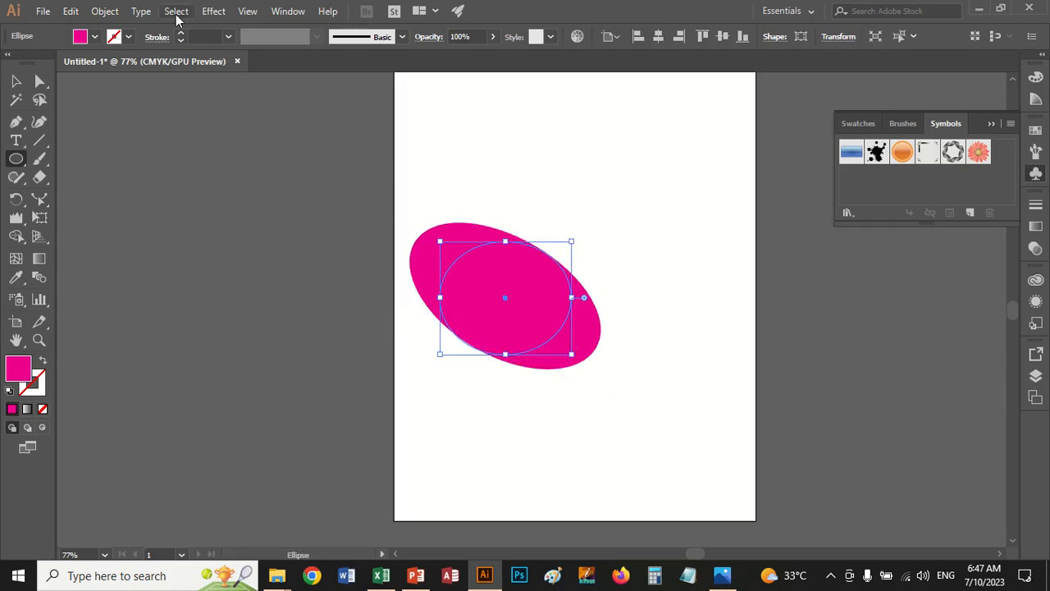
# Try the Twist effect on the oval with an angle of 56° and preview on, and cancel it
pyautogui.click(215, 11)
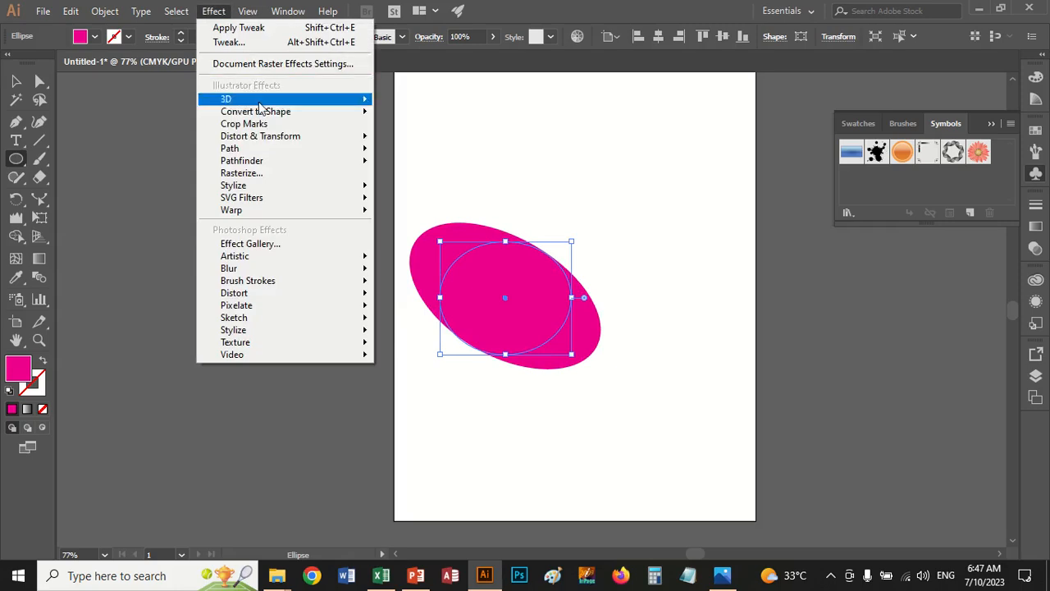
pyautogui.moveTo(264, 138)
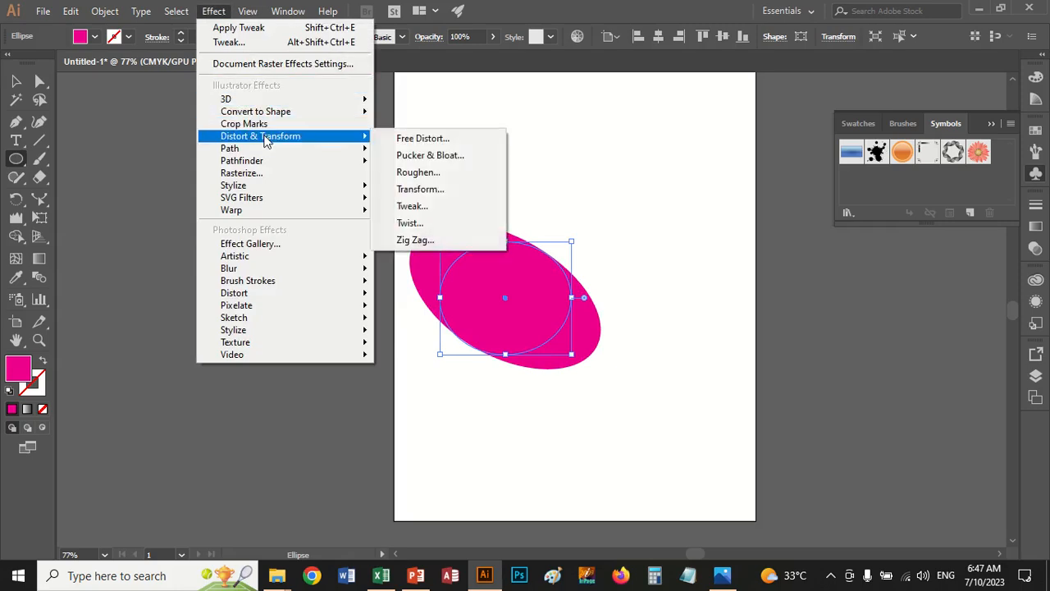
pyautogui.click(413, 223)
pyautogui.click(155, 311)
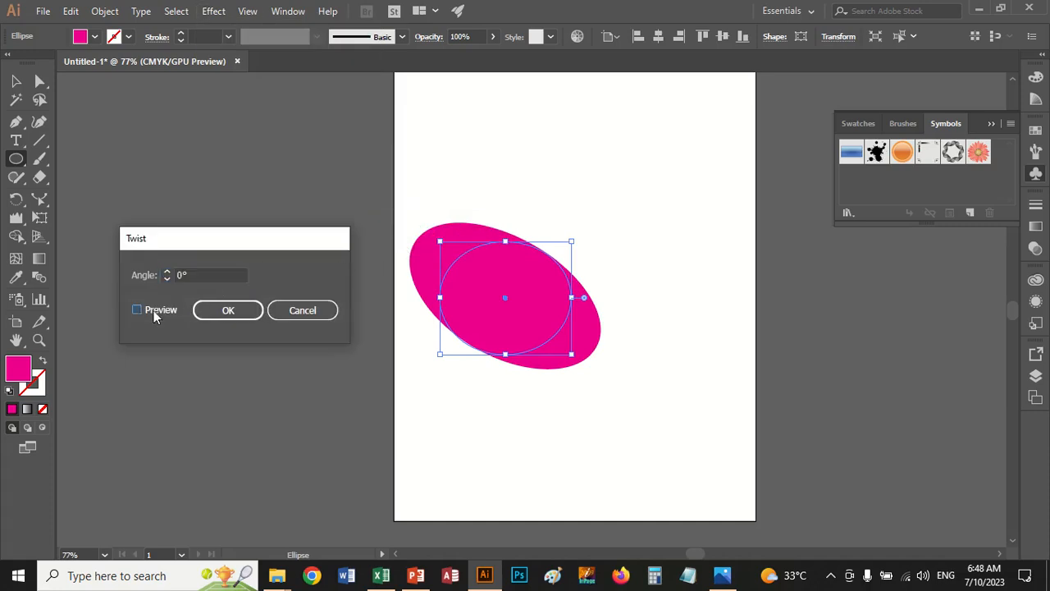
pyautogui.click(167, 273)
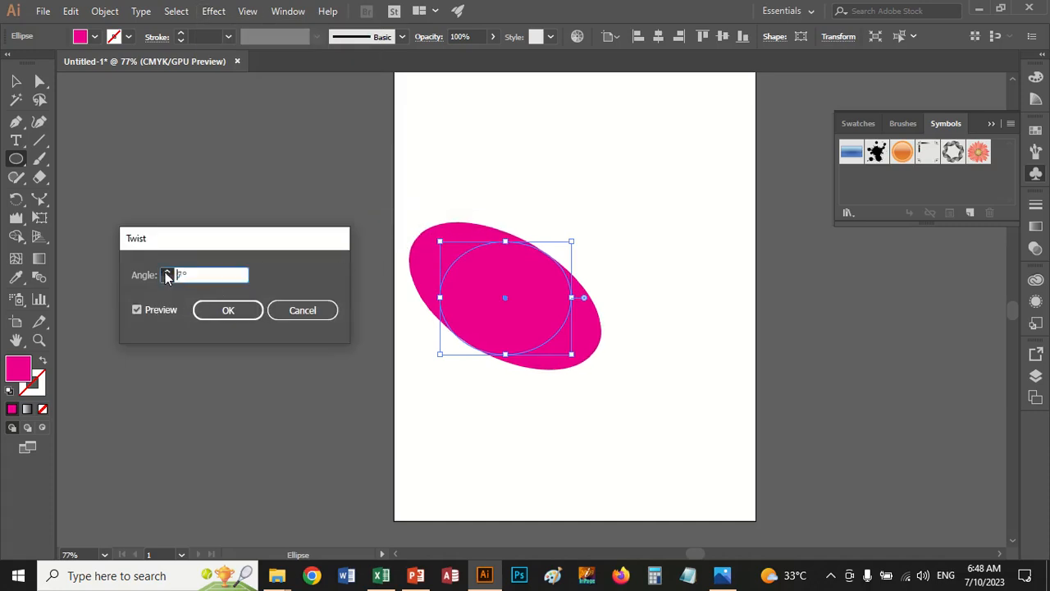
pyautogui.moveTo(167, 273); pyautogui.dragTo(167, 275)
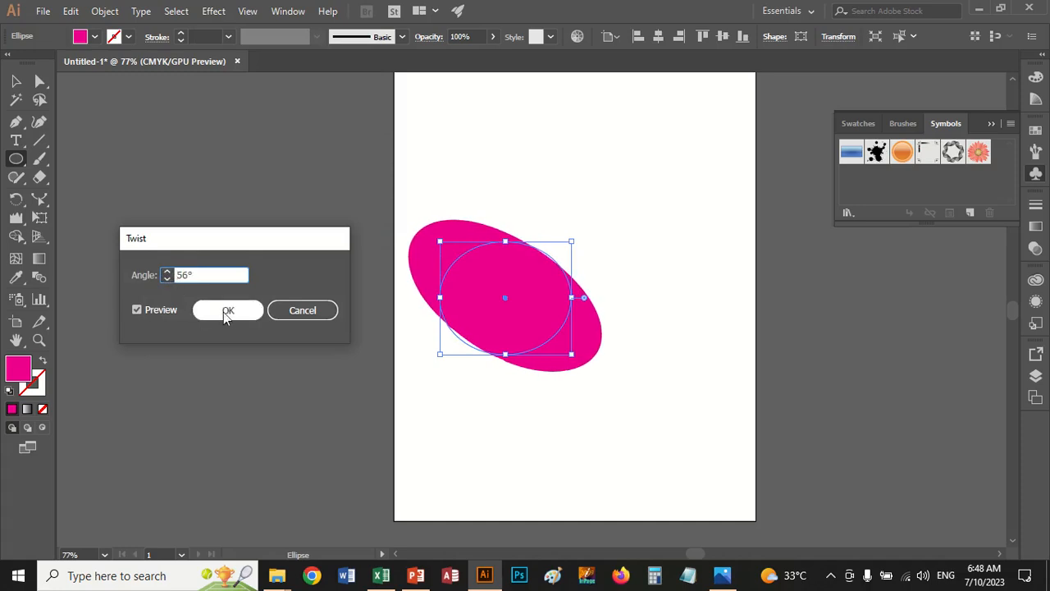
pyautogui.click(246, 313)
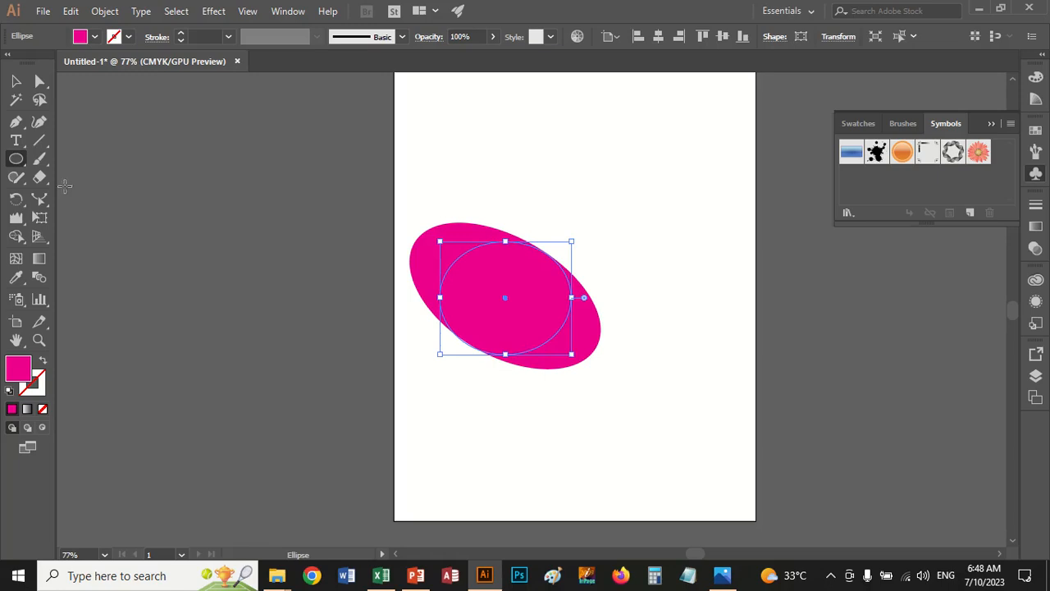
# Draw a closed, irregular seven-point polygon above the oval with the Pen tool, with a long point extending to its left
pyautogui.click(14, 126)
pyautogui.click(483, 161)
pyautogui.click(562, 158)
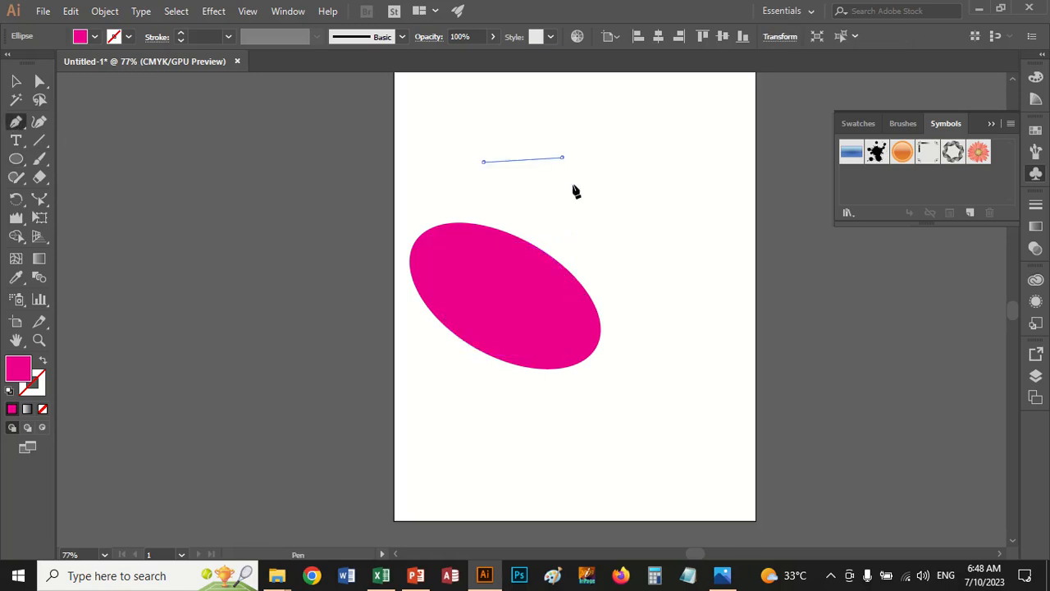
pyautogui.click(574, 187)
pyautogui.click(555, 198)
pyautogui.click(518, 201)
pyautogui.click(508, 188)
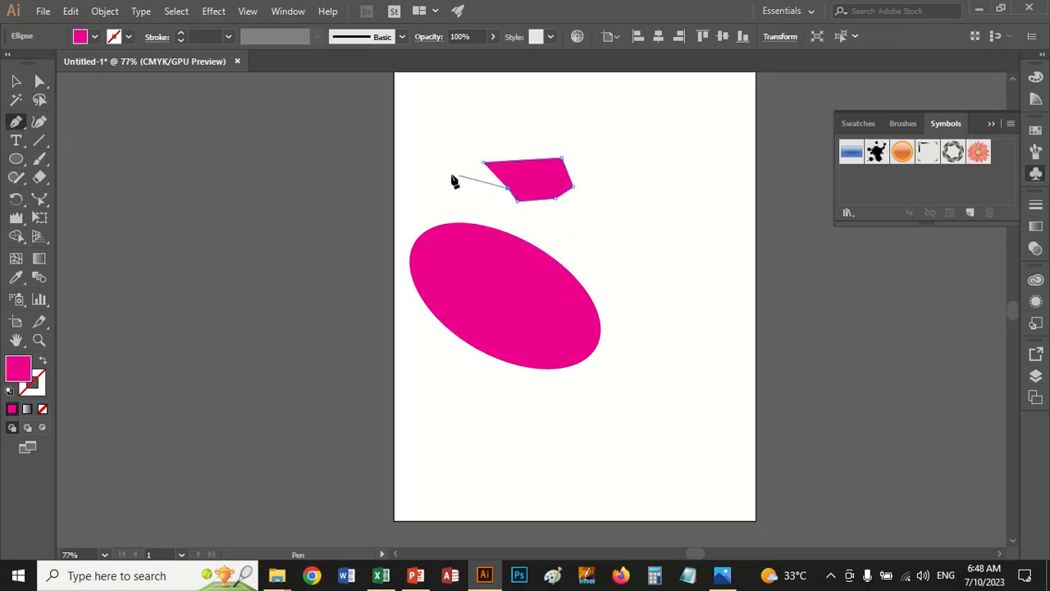
pyautogui.click(451, 174)
pyautogui.click(483, 164)
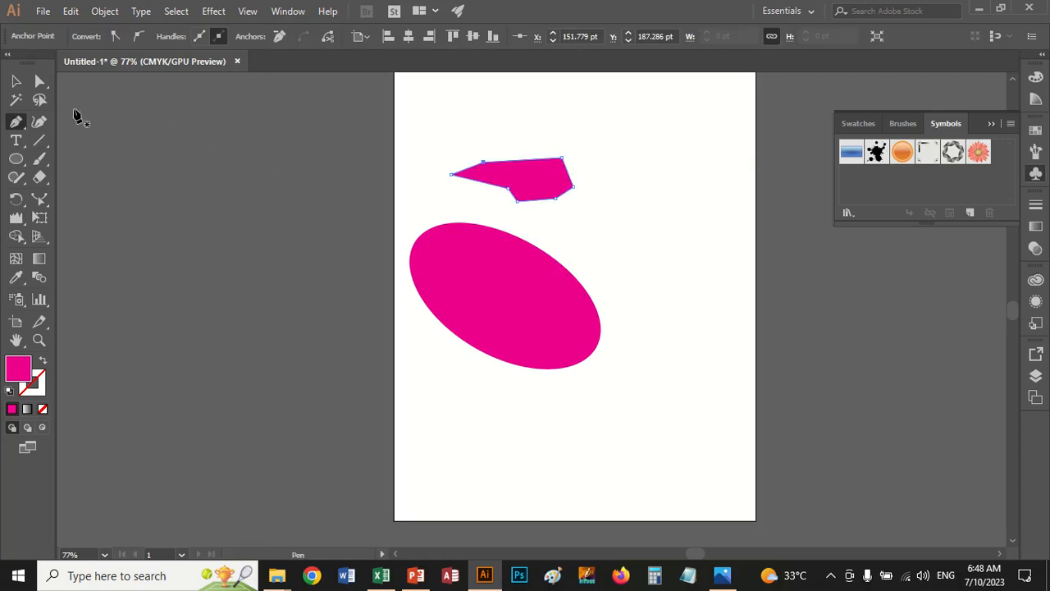
# Apply the Twist effect to the polygon with an angle of 125° and deselect it
pyautogui.click(15, 82)
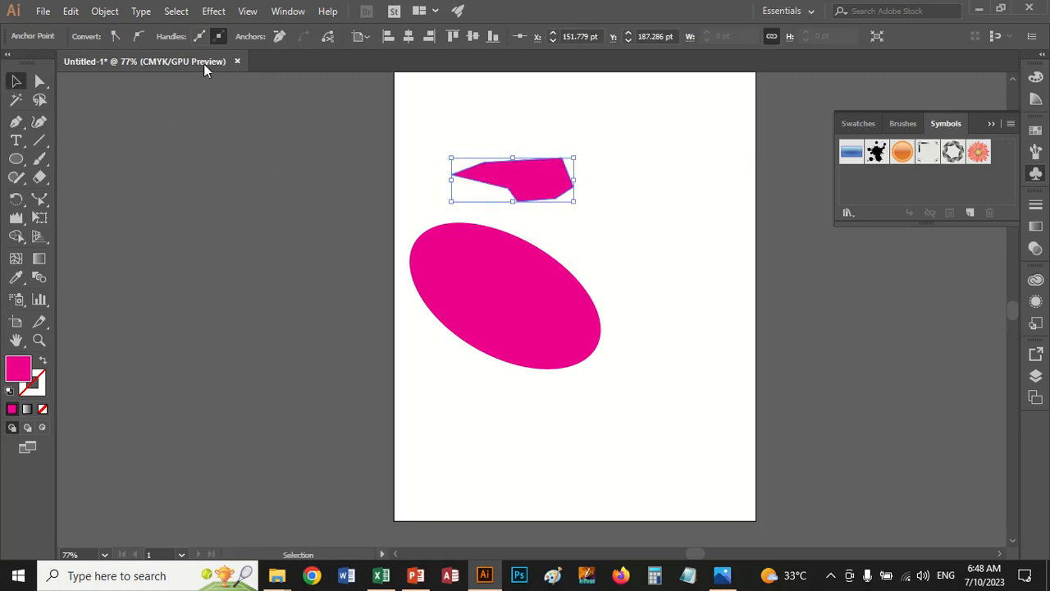
pyautogui.click(220, 13)
pyautogui.moveTo(289, 139)
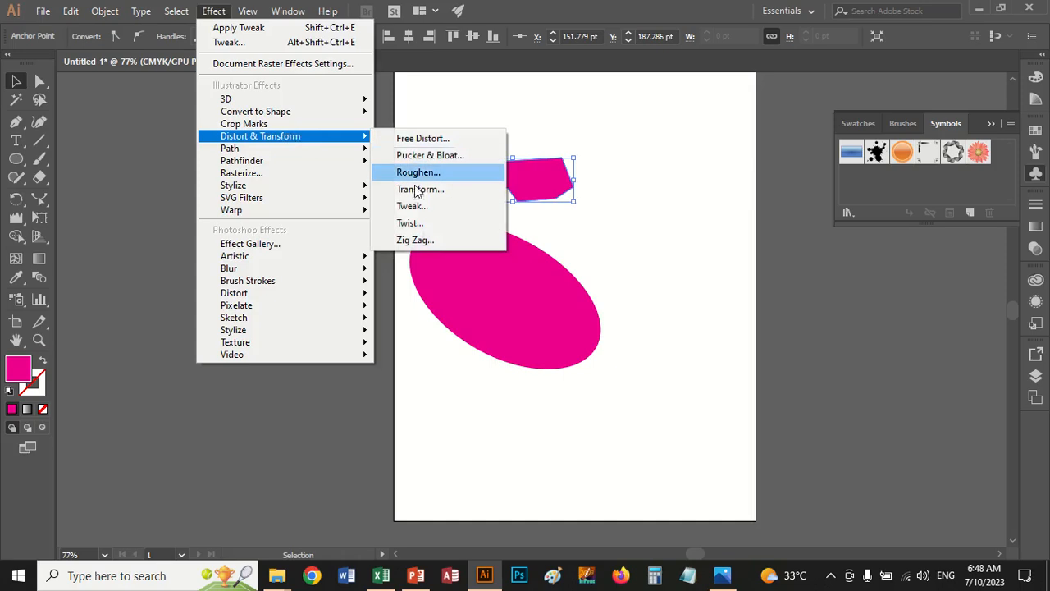
pyautogui.click(412, 222)
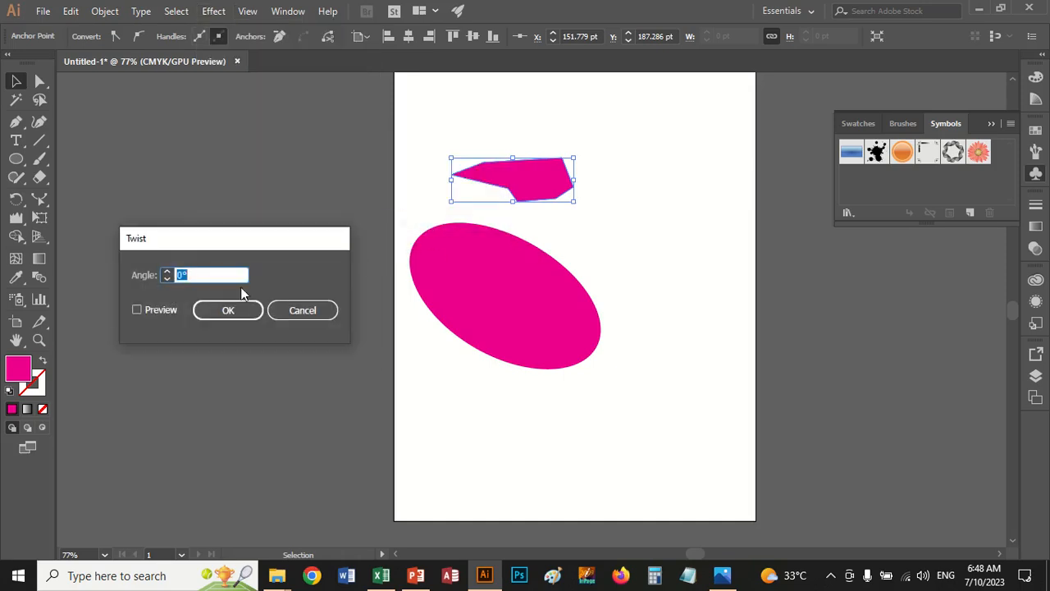
pyautogui.click(138, 310)
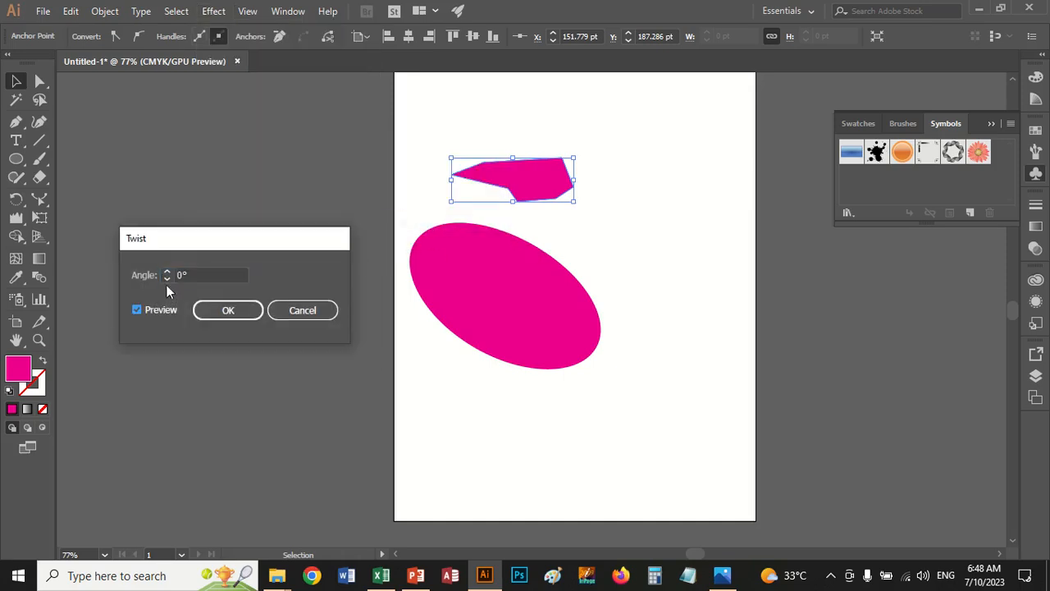
pyautogui.click(167, 271)
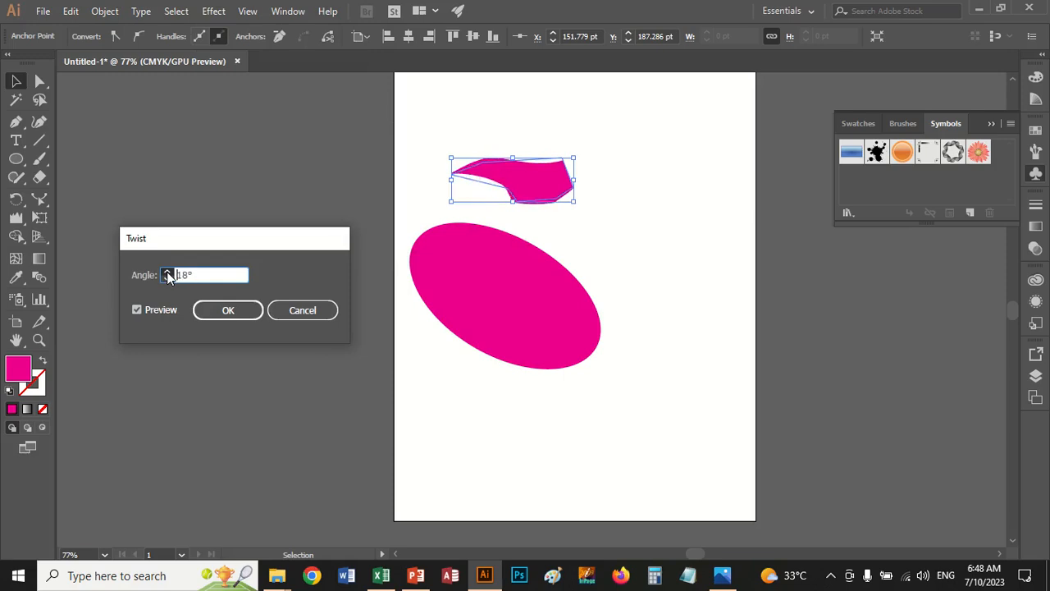
pyautogui.click(167, 271)
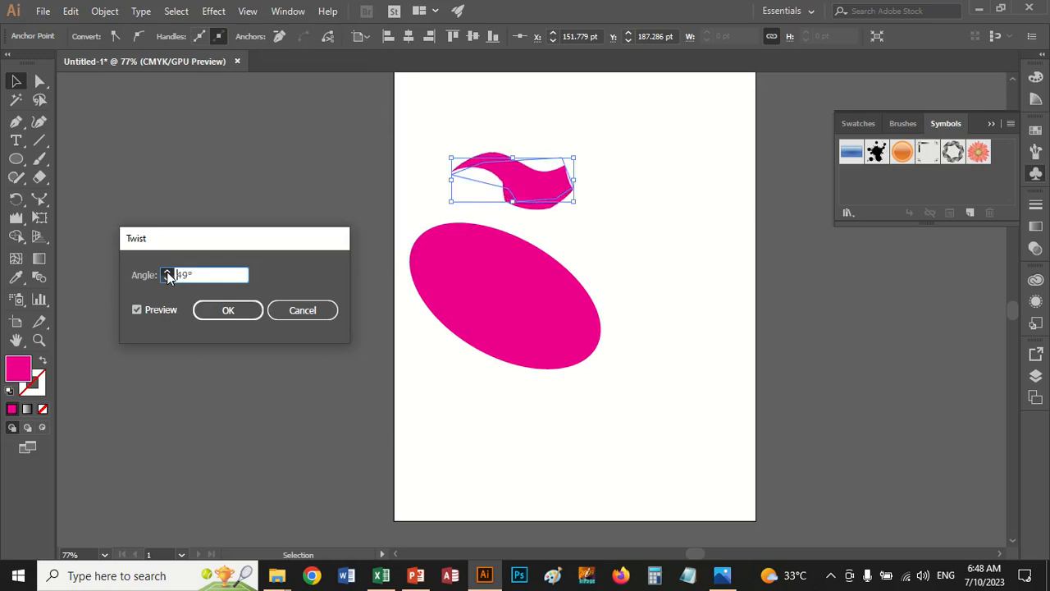
pyautogui.click(166, 272)
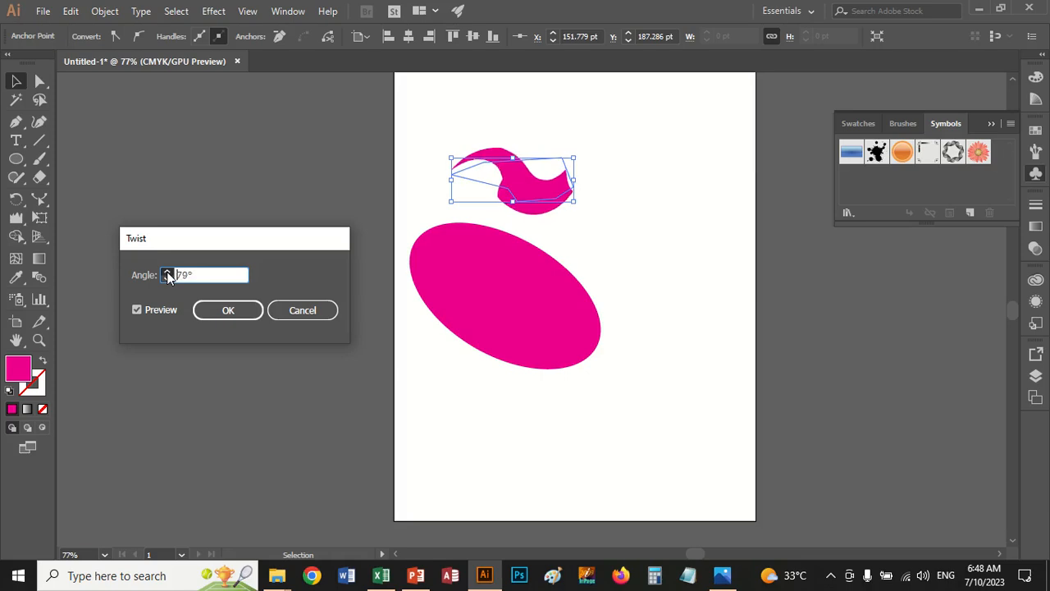
pyautogui.click(167, 272)
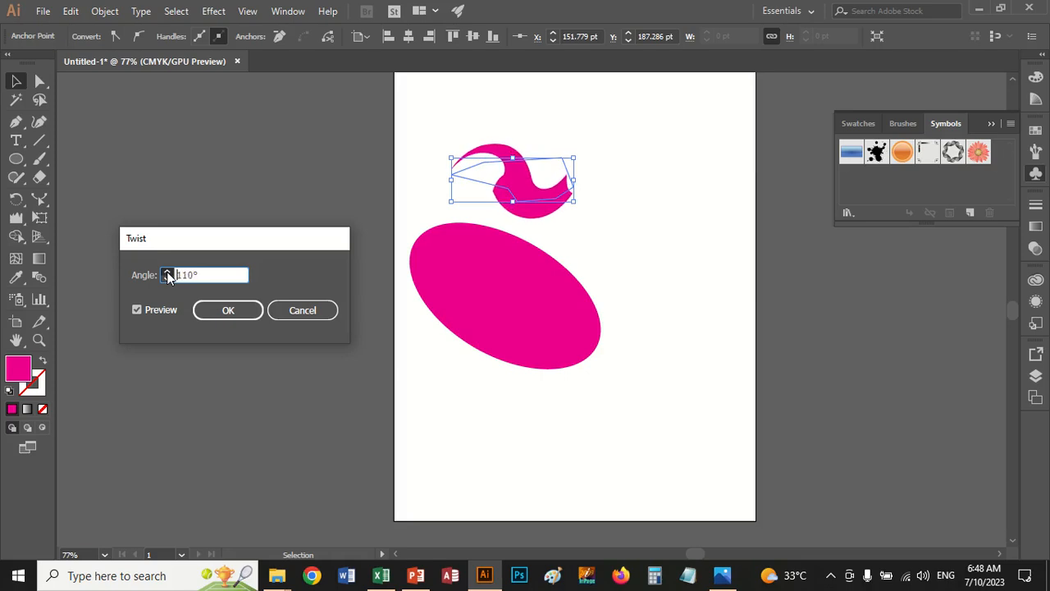
pyautogui.click(217, 309)
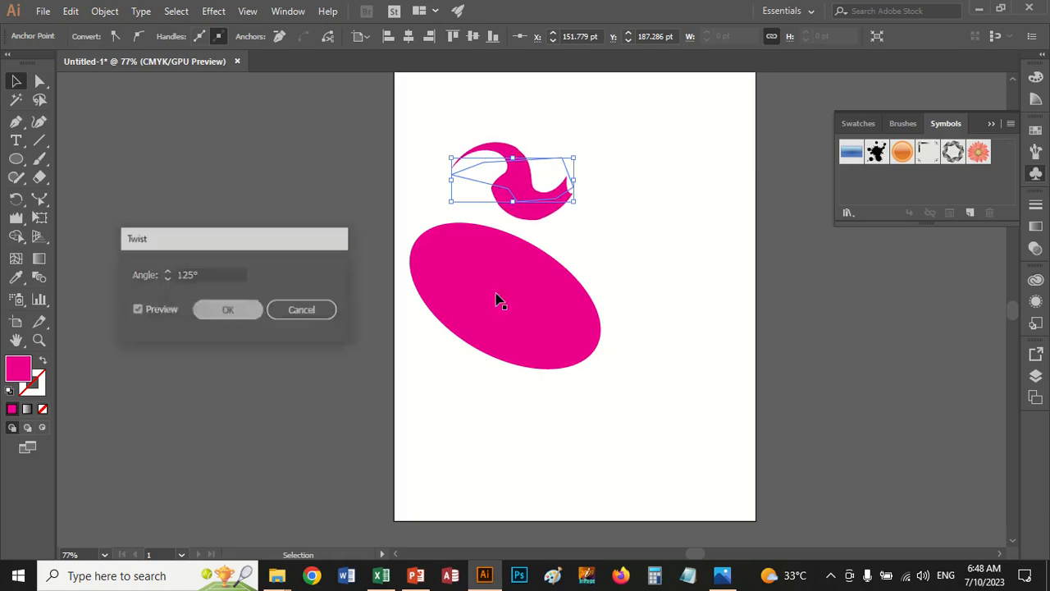
pyautogui.click(638, 266)
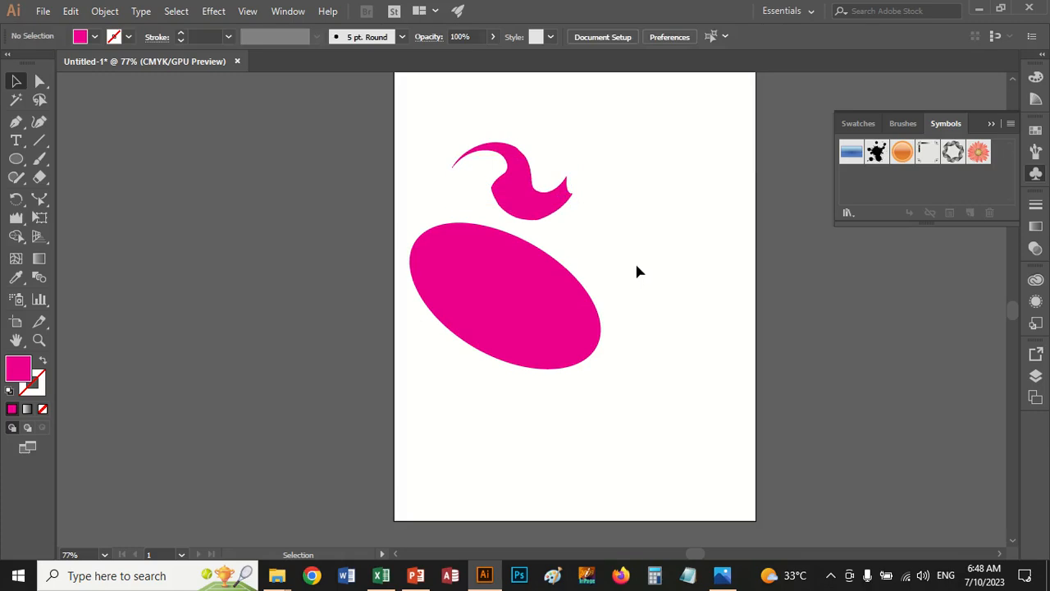
# Expand the appearance of the twisted shape and move it slightly right and up
pyautogui.click(533, 194)
pyautogui.click(106, 12)
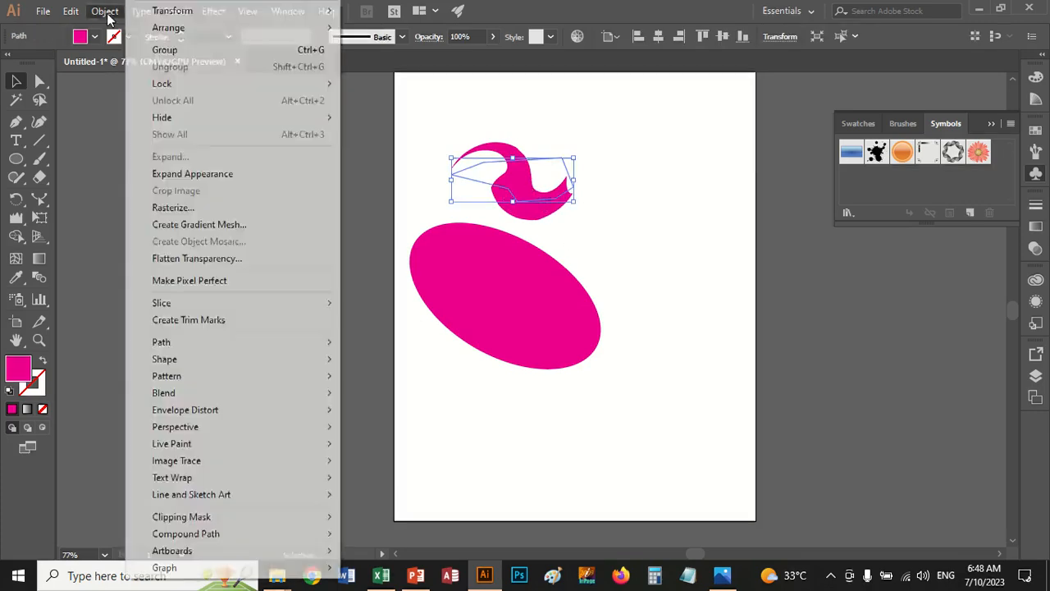
pyautogui.click(173, 174)
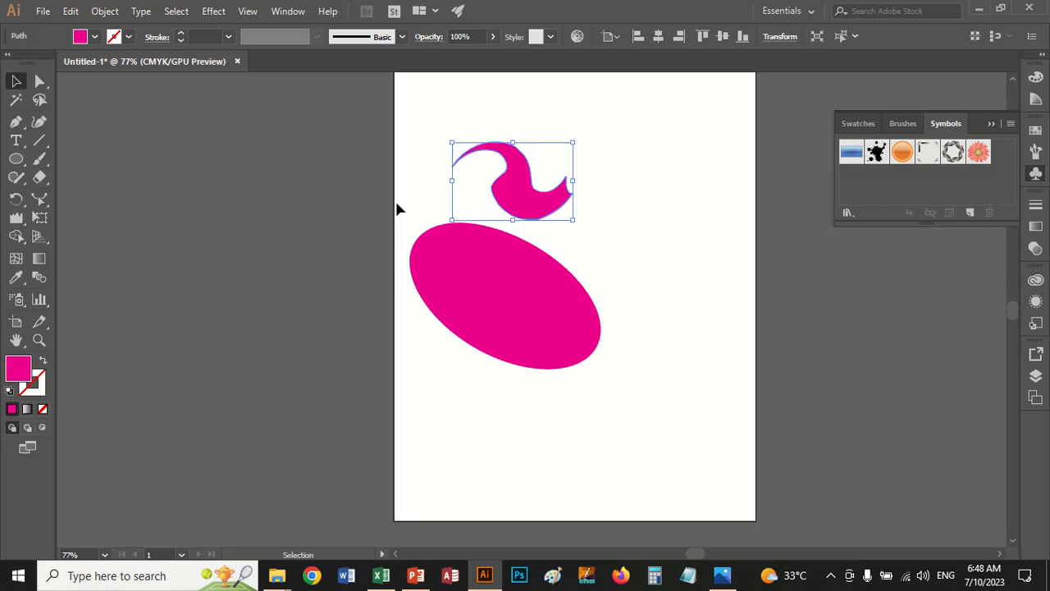
pyautogui.click(576, 222)
pyautogui.moveTo(546, 215); pyautogui.dragTo(583, 211)
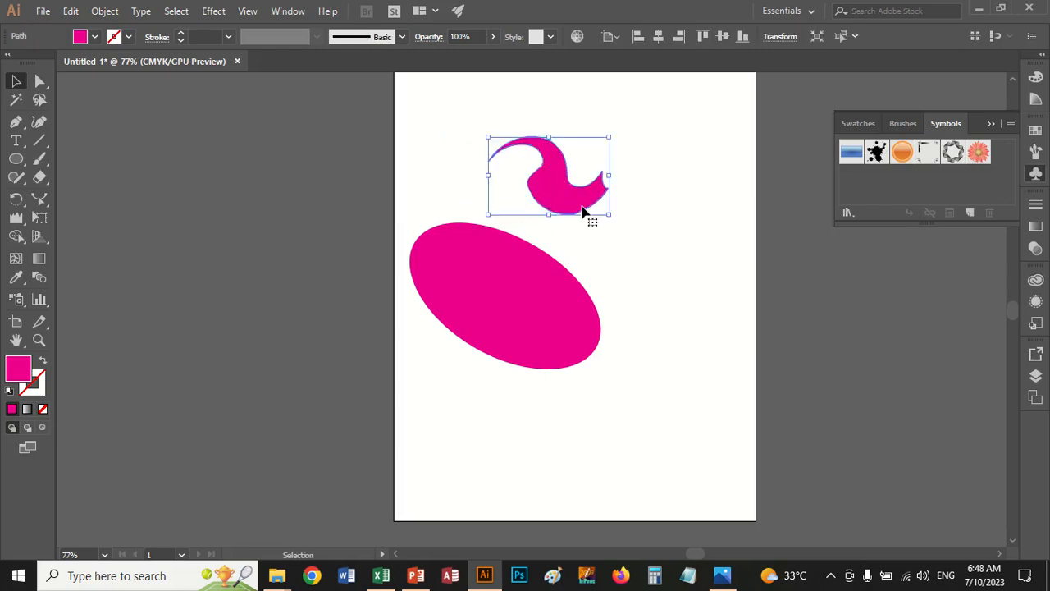
# Apply the Zig Zag effect to the oval with a relative size of 54%, 57 ridges per segment and corner points
pyautogui.click(517, 286)
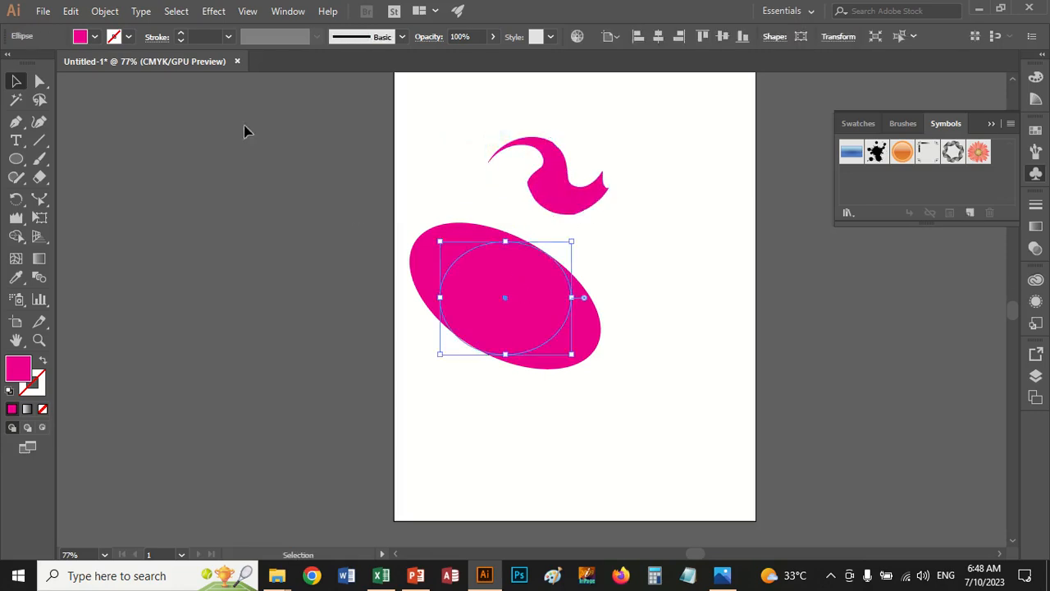
pyautogui.click(212, 11)
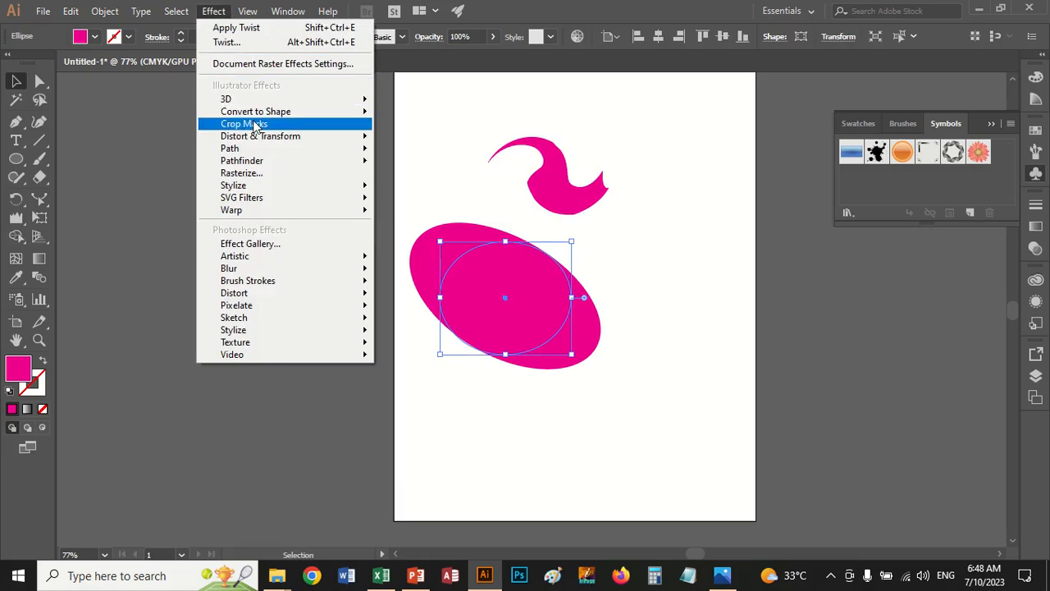
pyautogui.moveTo(329, 136)
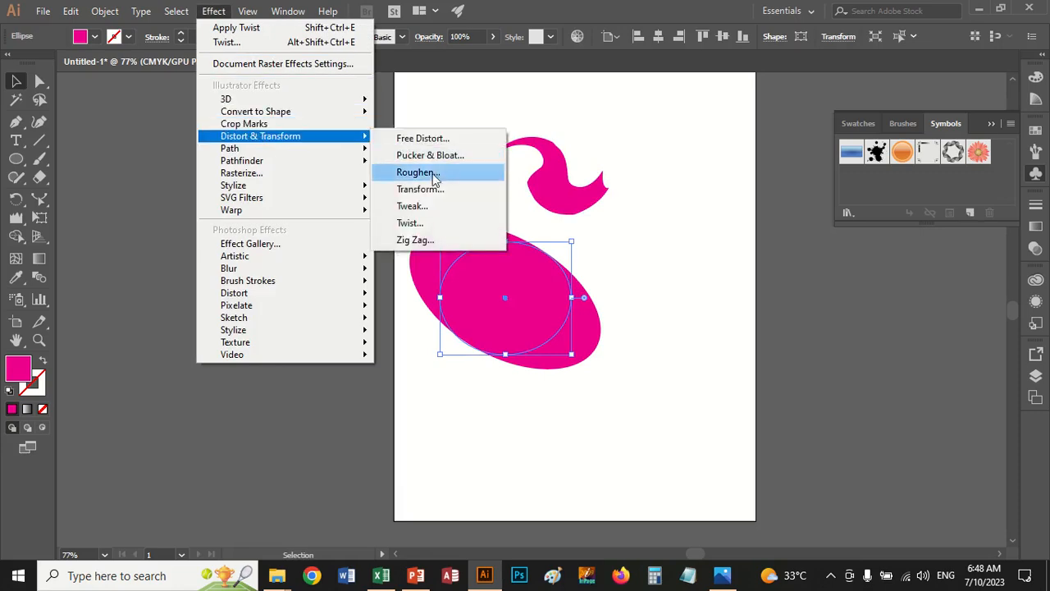
pyautogui.click(414, 239)
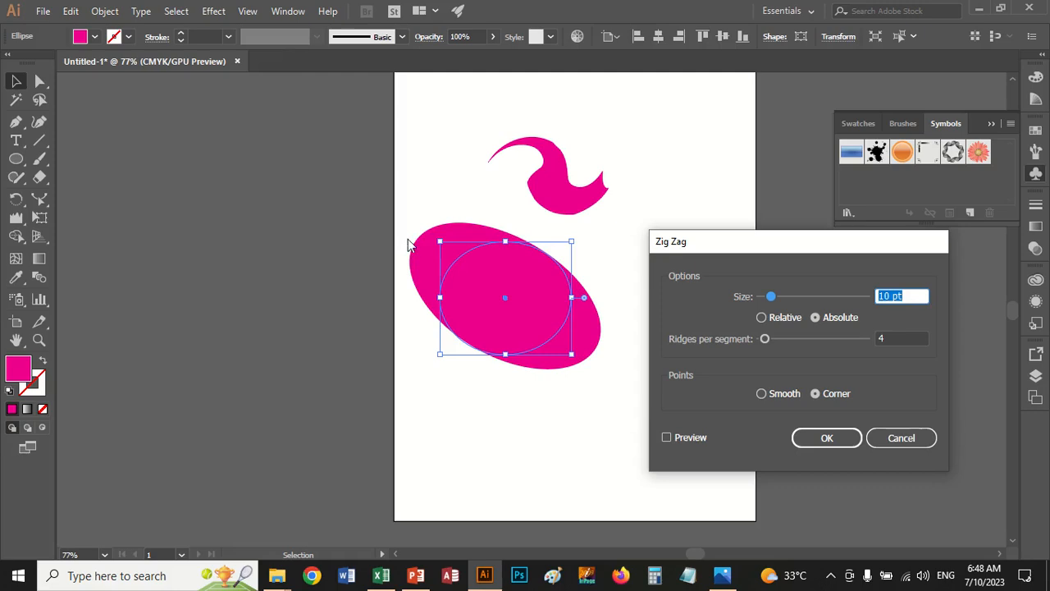
pyautogui.click(666, 438)
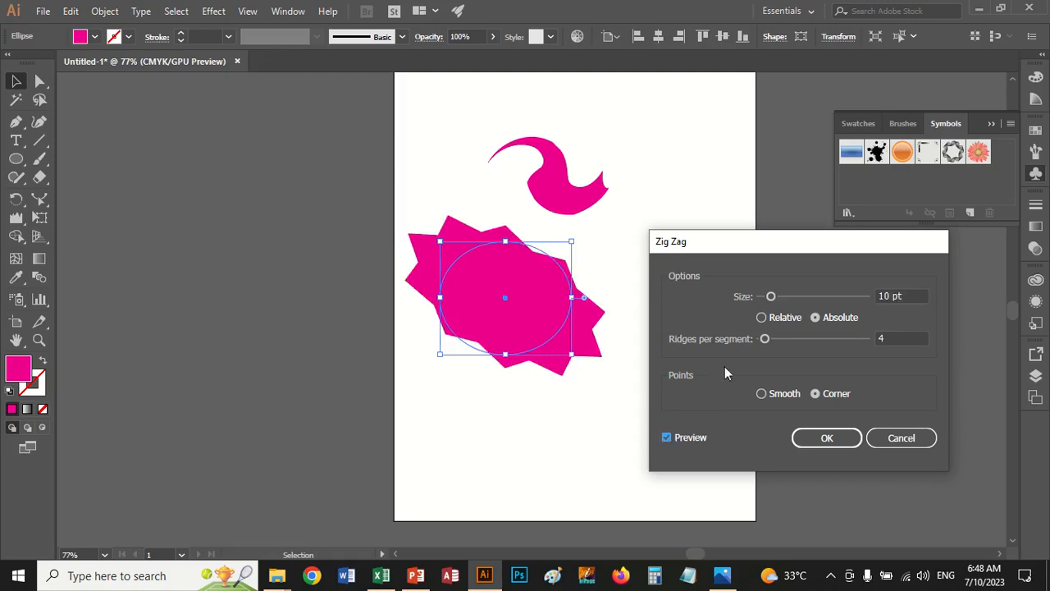
pyautogui.moveTo(767, 341); pyautogui.dragTo(821, 342)
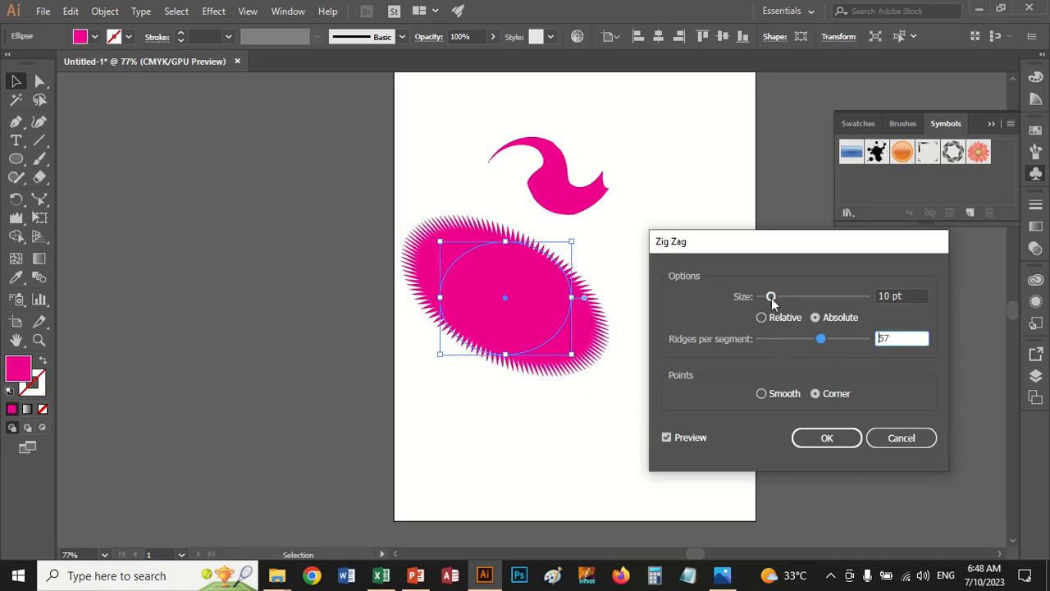
pyautogui.moveTo(771, 296); pyautogui.dragTo(820, 302)
pyautogui.click(781, 324)
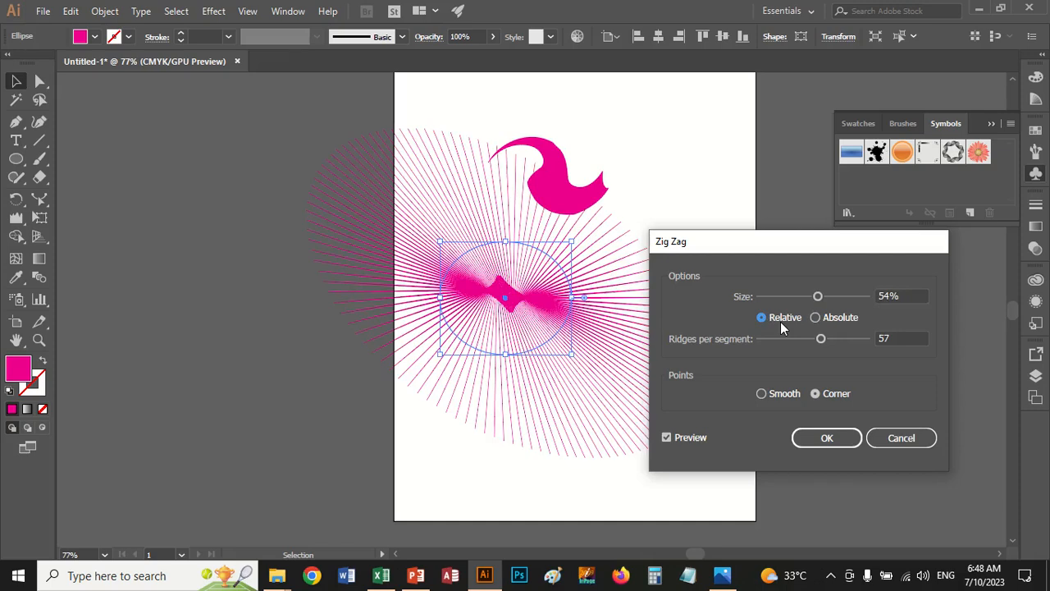
pyautogui.click(825, 437)
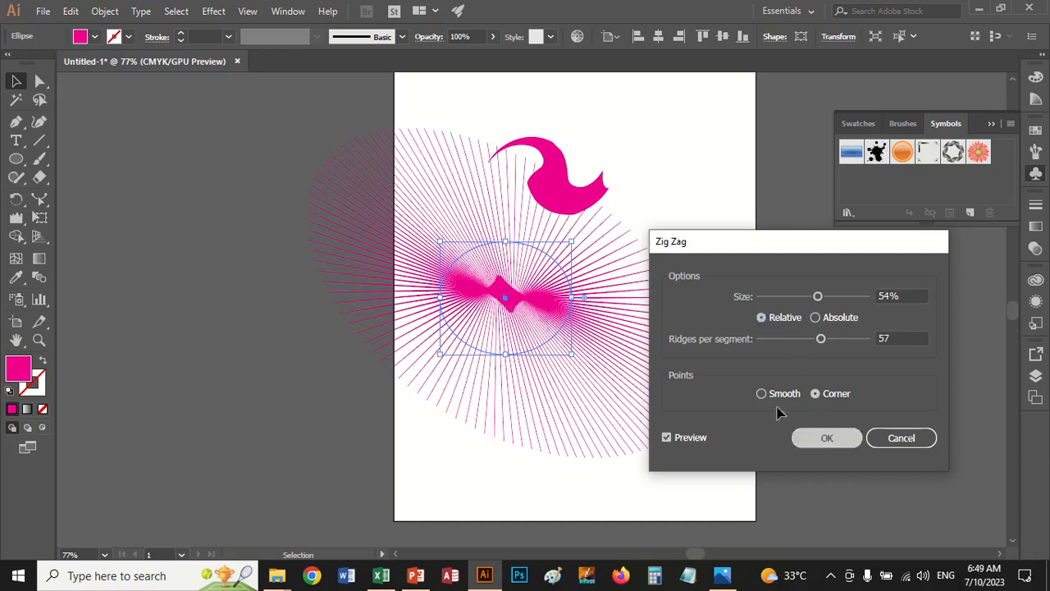
# Scale the zigzag oval down to about a quarter of its size and place it just left of the twisted shape
pyautogui.moveTo(588, 285); pyautogui.dragTo(637, 287)
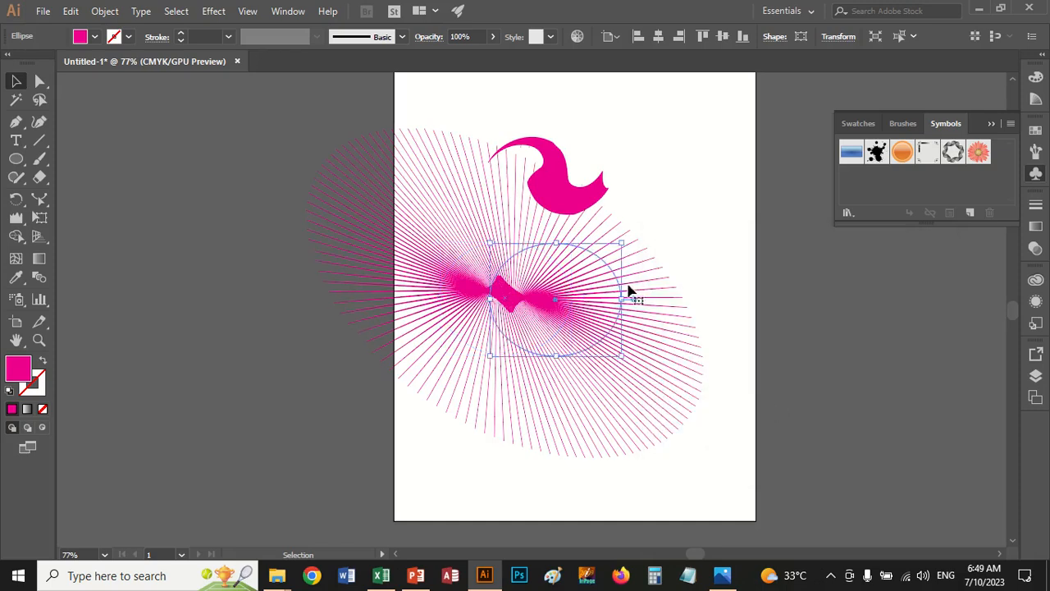
pyautogui.moveTo(623, 245); pyautogui.dragTo(593, 288)
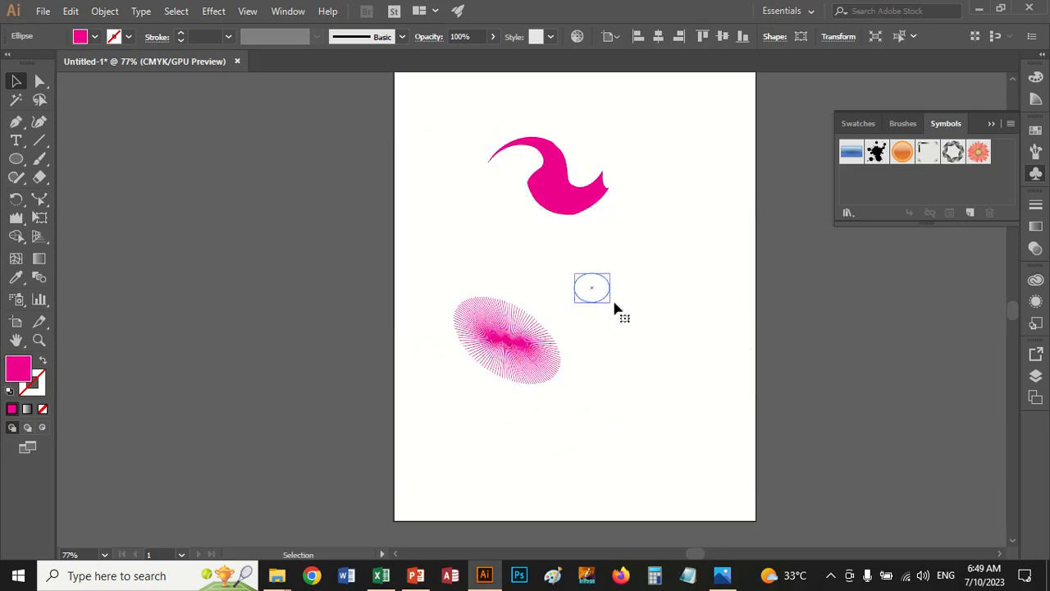
pyautogui.click(643, 351)
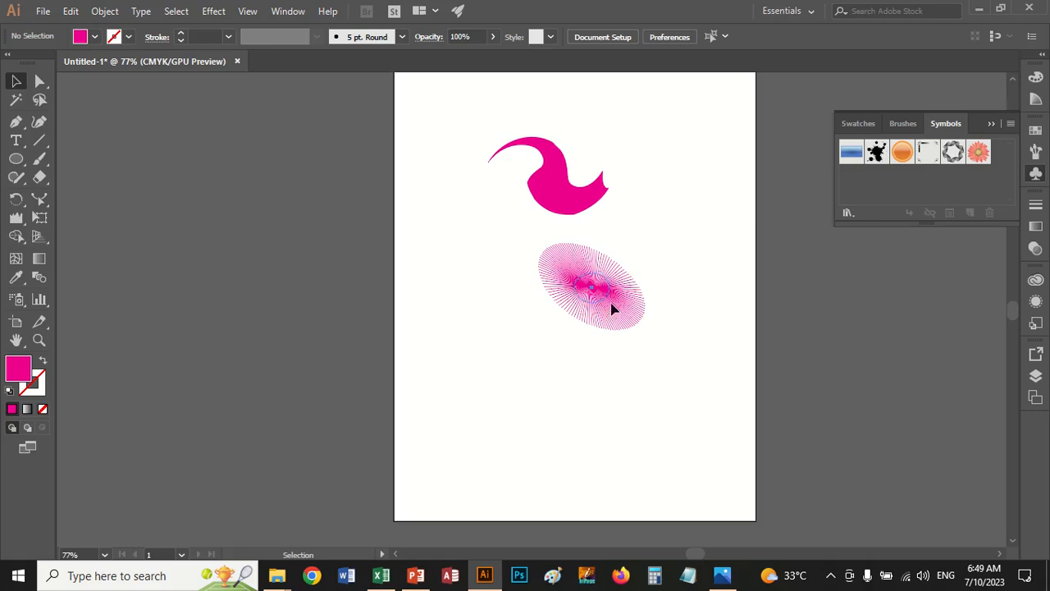
pyautogui.moveTo(612, 303); pyautogui.dragTo(454, 189)
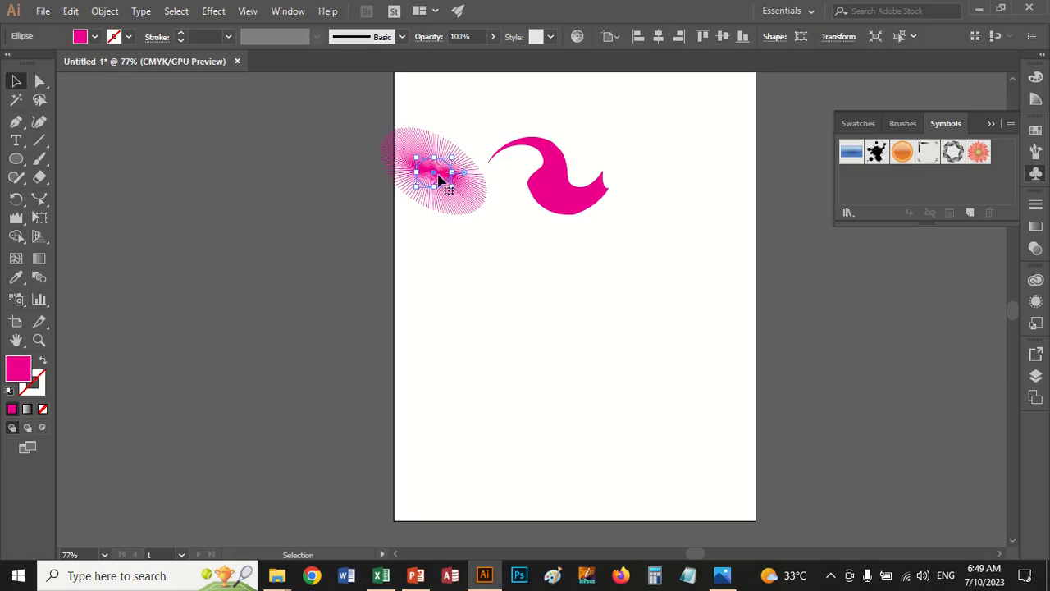
pyautogui.moveTo(438, 176); pyautogui.dragTo(462, 178)
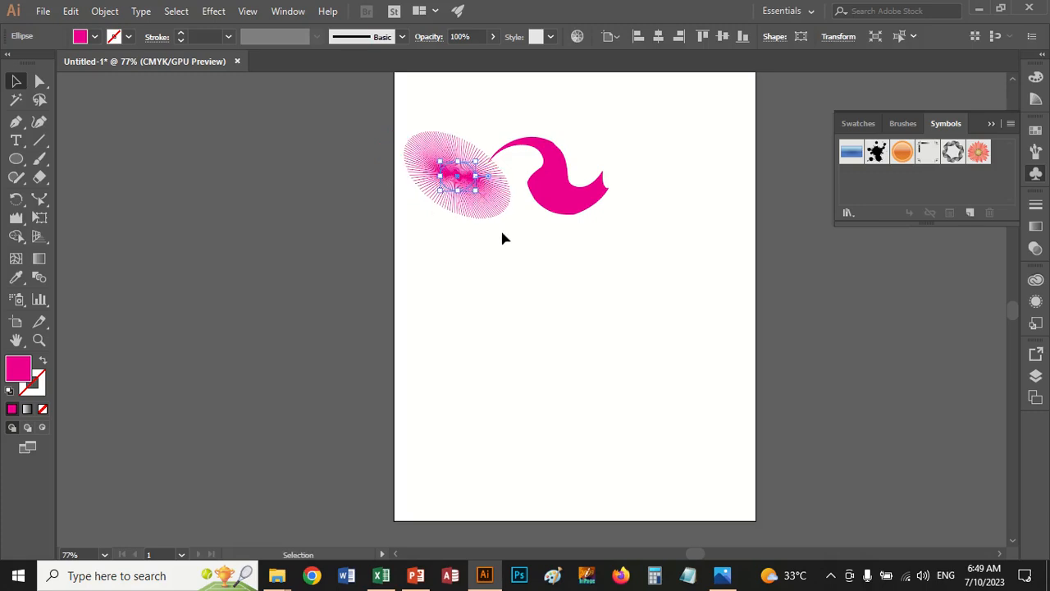
# Move the twisted shape slightly left and up, and delete it together with the zigzag oval
pyautogui.moveTo(544, 180); pyautogui.dragTo(527, 160)
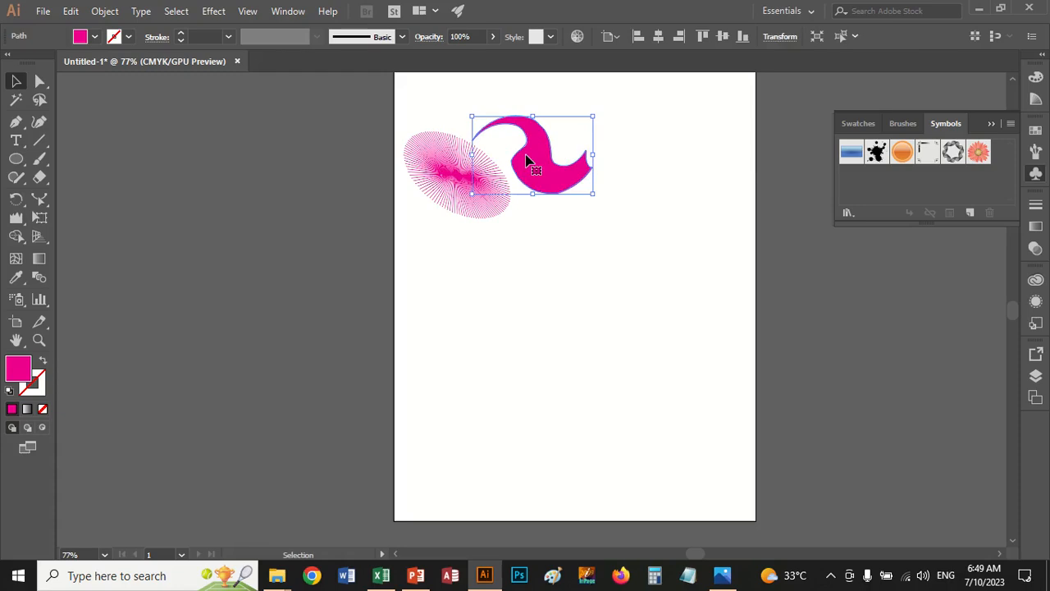
pyautogui.moveTo(401, 107); pyautogui.dragTo(591, 239)
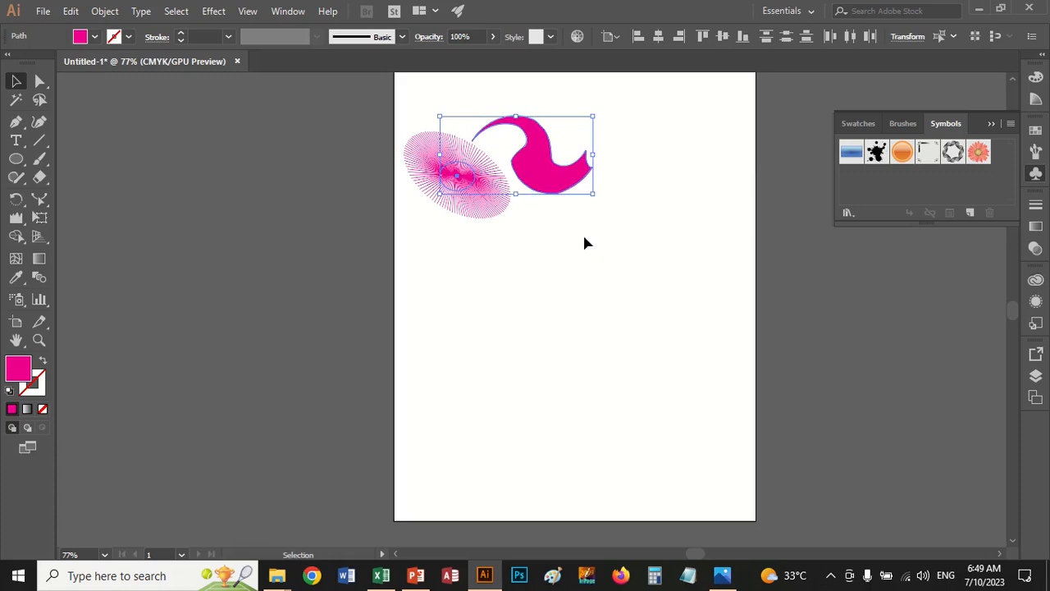
pyautogui.press('Delete')
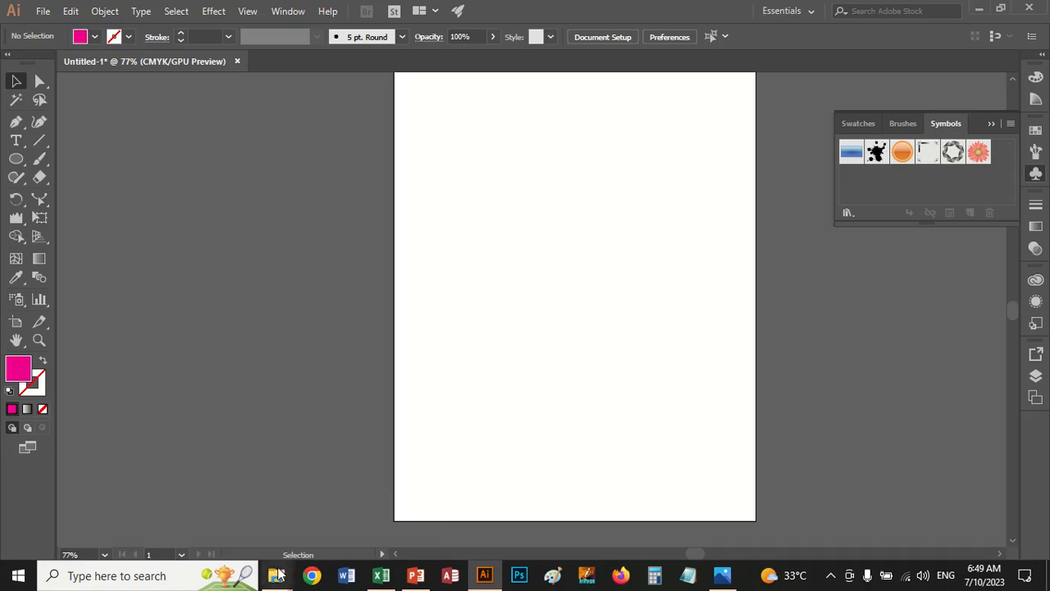
# Switch to File Explorer and open the Tool Practice folder inside Adobe Illustrator Syllabus
pyautogui.moveTo(277, 575)
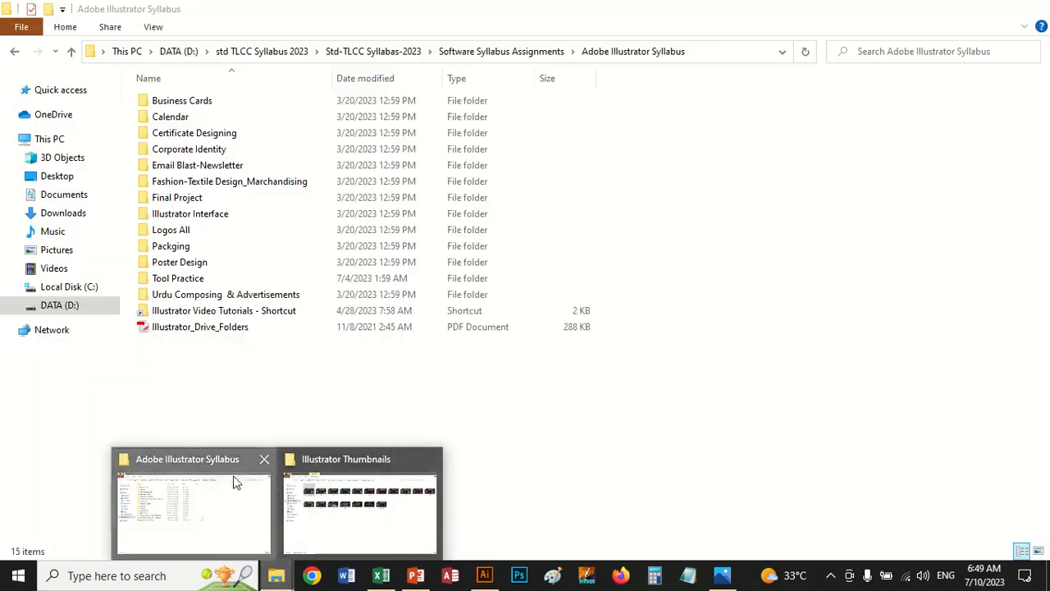
pyautogui.click(237, 537)
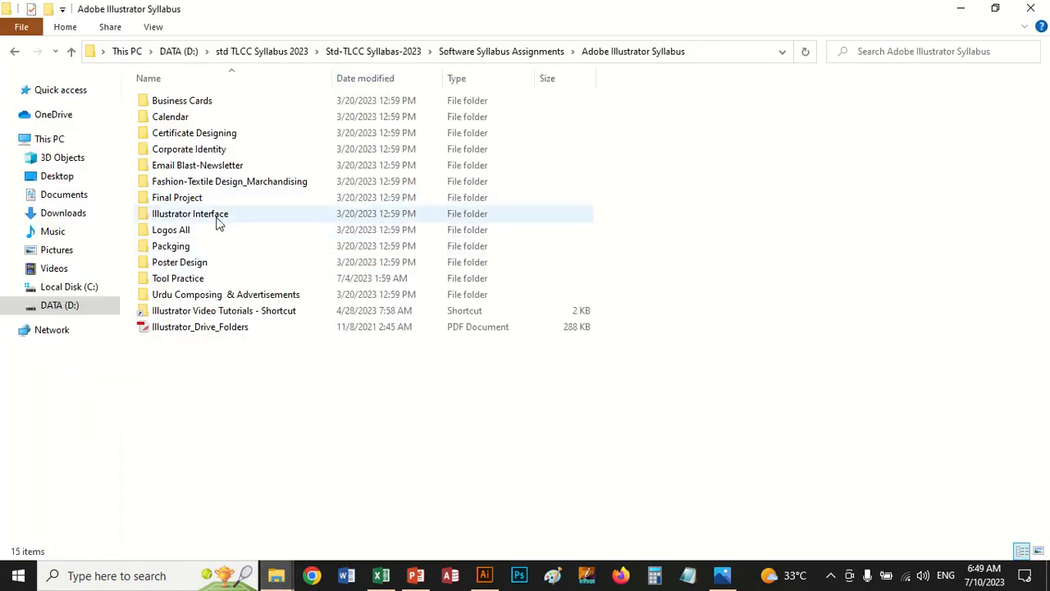
pyautogui.click(192, 281)
pyautogui.doubleClick(192, 281)
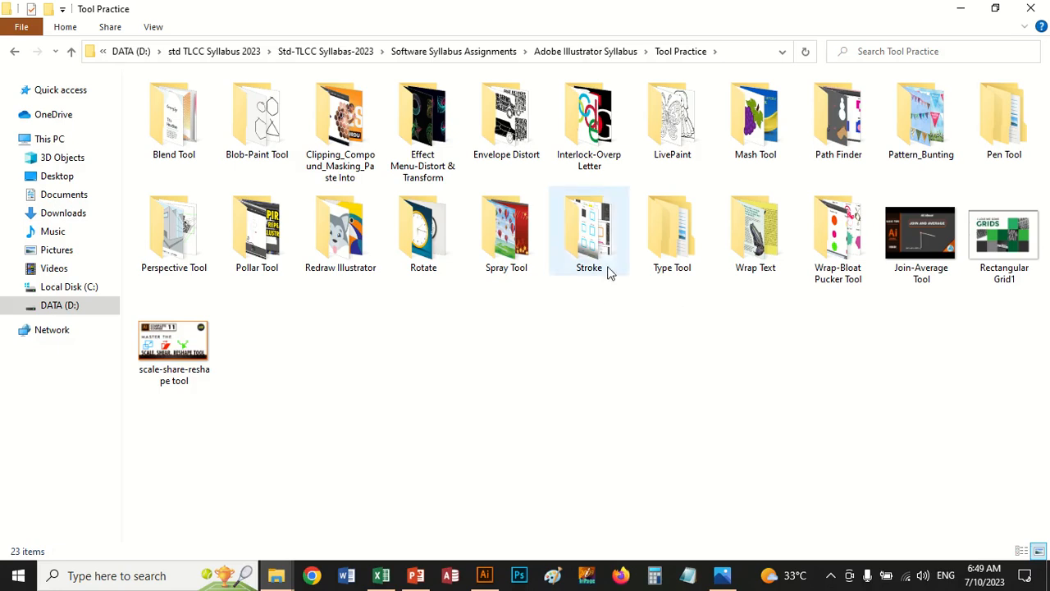
# Check the Effect Menu-Distort & Transform folder, return to Tool Practice and open the Wrap-Bloat Pucker Tool folder
pyautogui.click(404, 169)
pyautogui.doubleClick(405, 168)
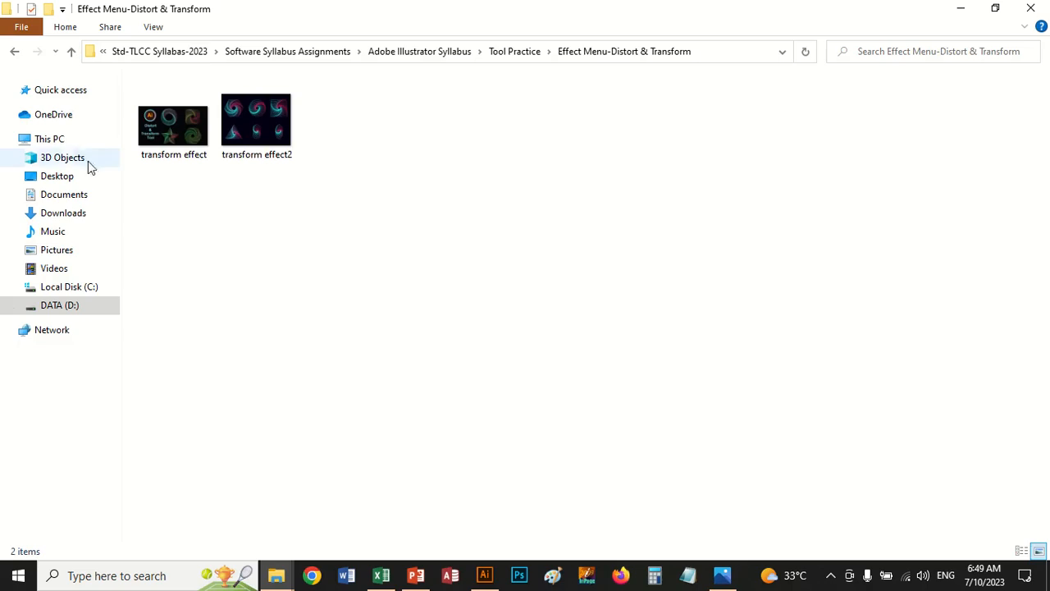
pyautogui.click(15, 52)
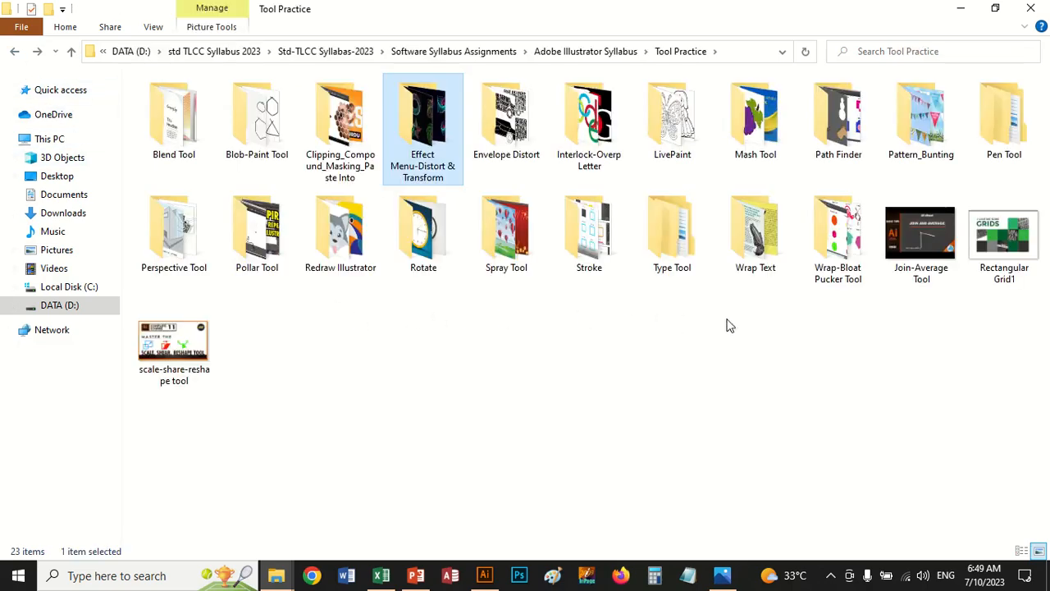
pyautogui.click(829, 270)
pyautogui.doubleClick(829, 269)
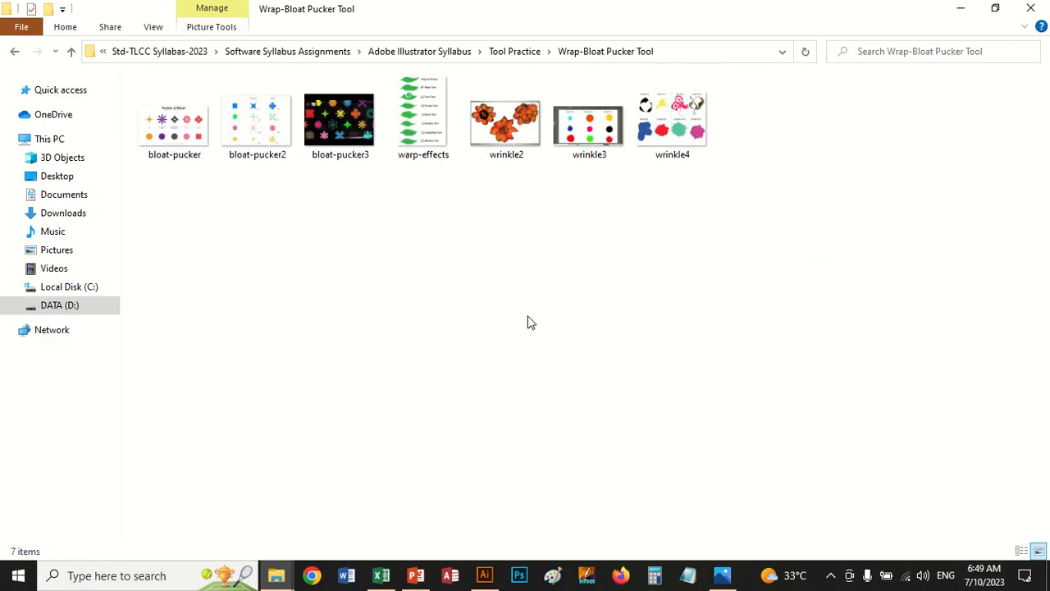
# View the warp-effects, wrinkle2, wrinkle3 and wrinkle4 reference images in the photo viewer
pyautogui.doubleClick(423, 146)
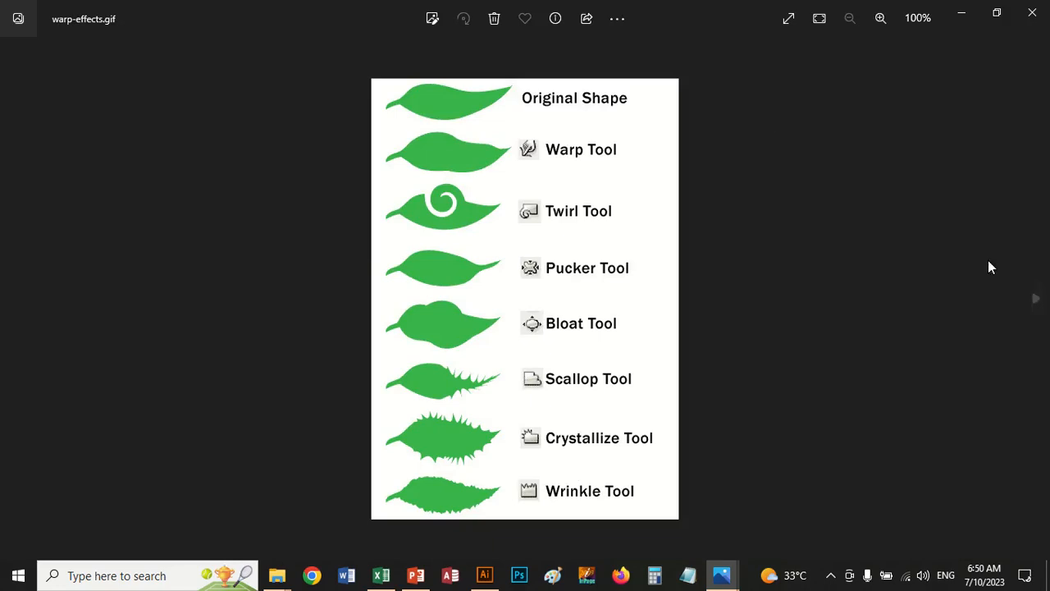
pyautogui.click(1035, 299)
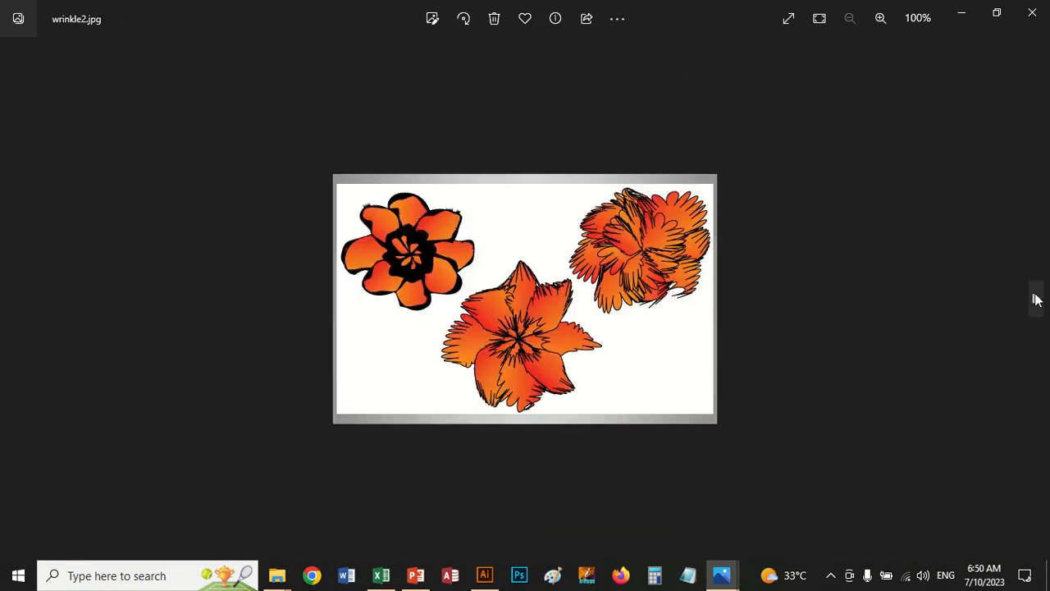
pyautogui.click(1035, 298)
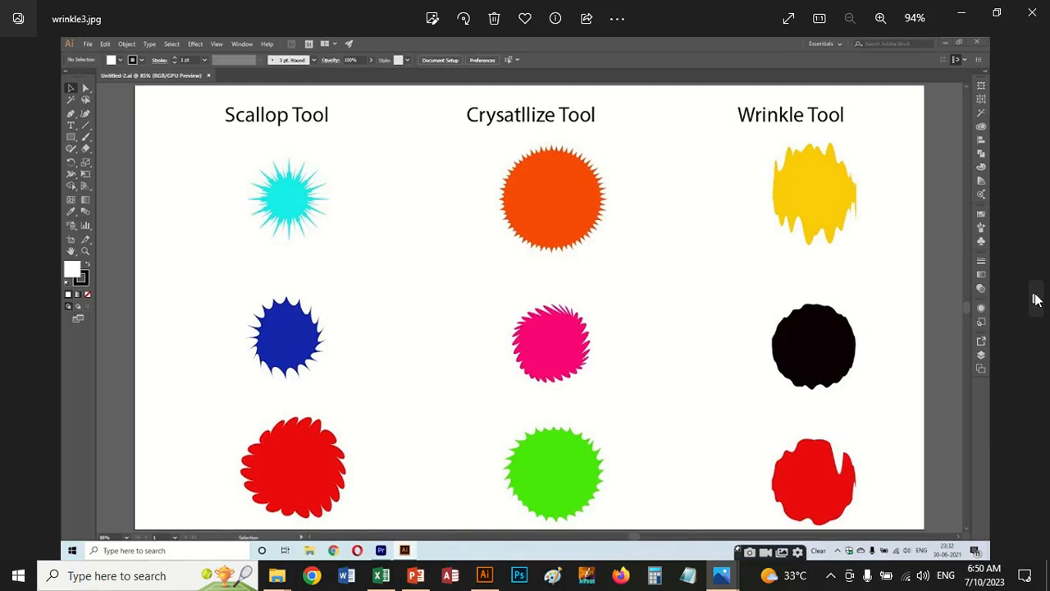
pyautogui.click(1036, 299)
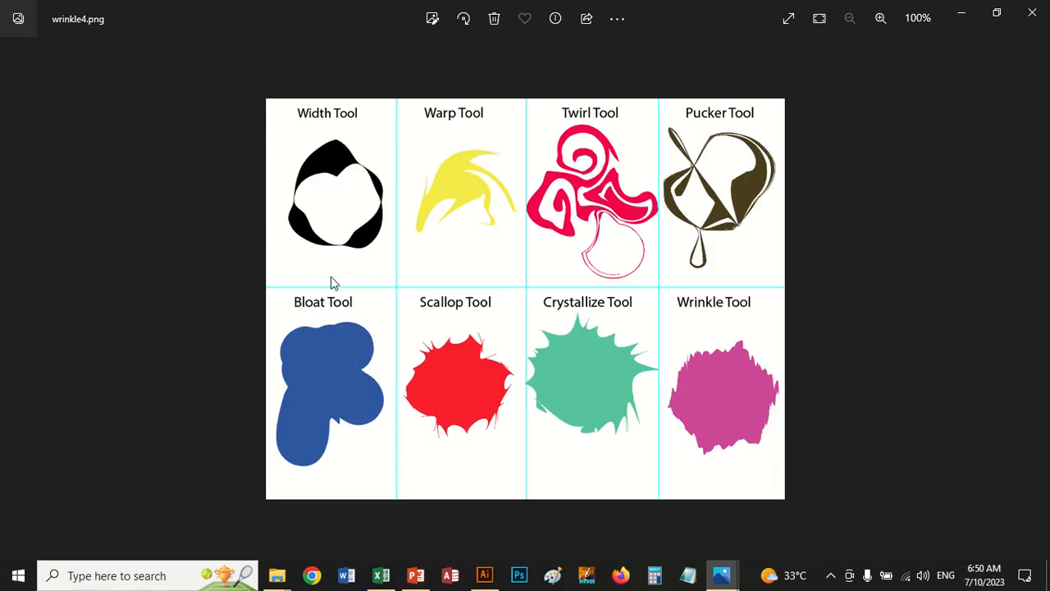
# Browse back to the bloat-pucker2 and bloat-pucker reference images, examine their Pucker & Bloat values and close the viewer
pyautogui.click(18, 301)
pyautogui.click(18, 301)
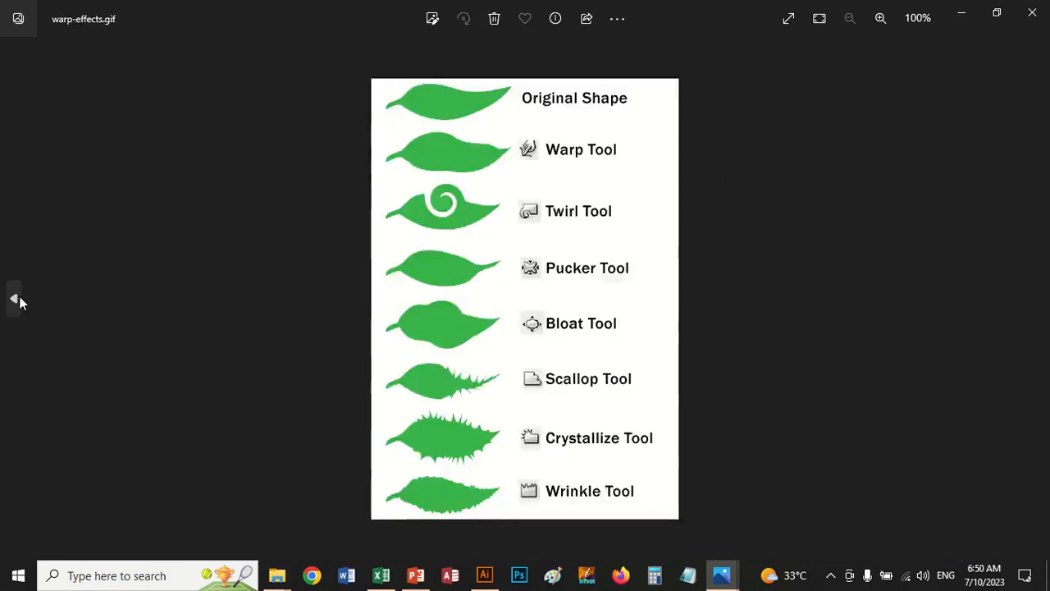
pyautogui.click(19, 301)
pyautogui.click(18, 300)
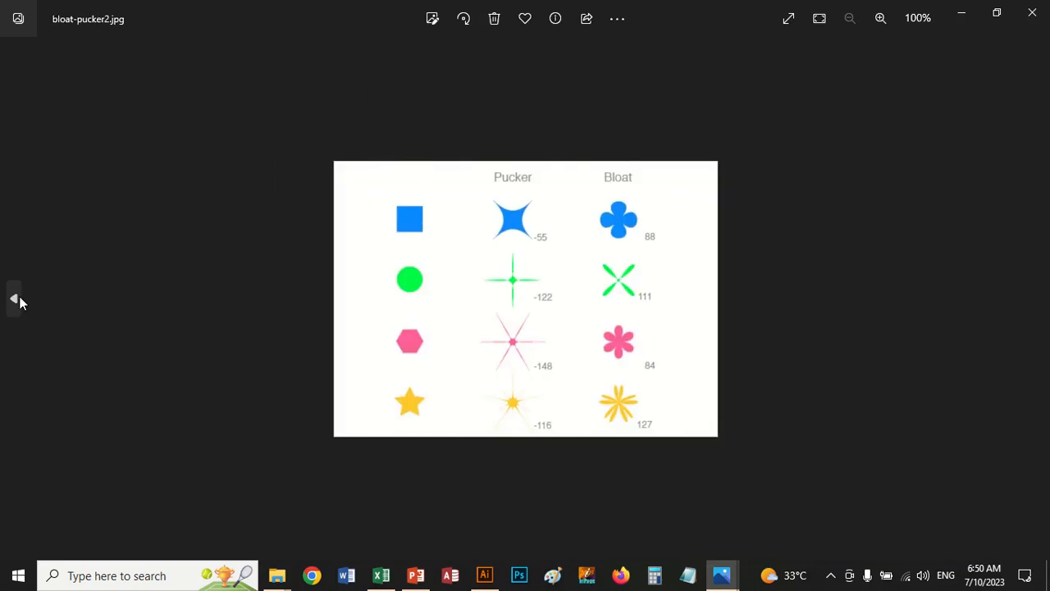
pyautogui.click(18, 300)
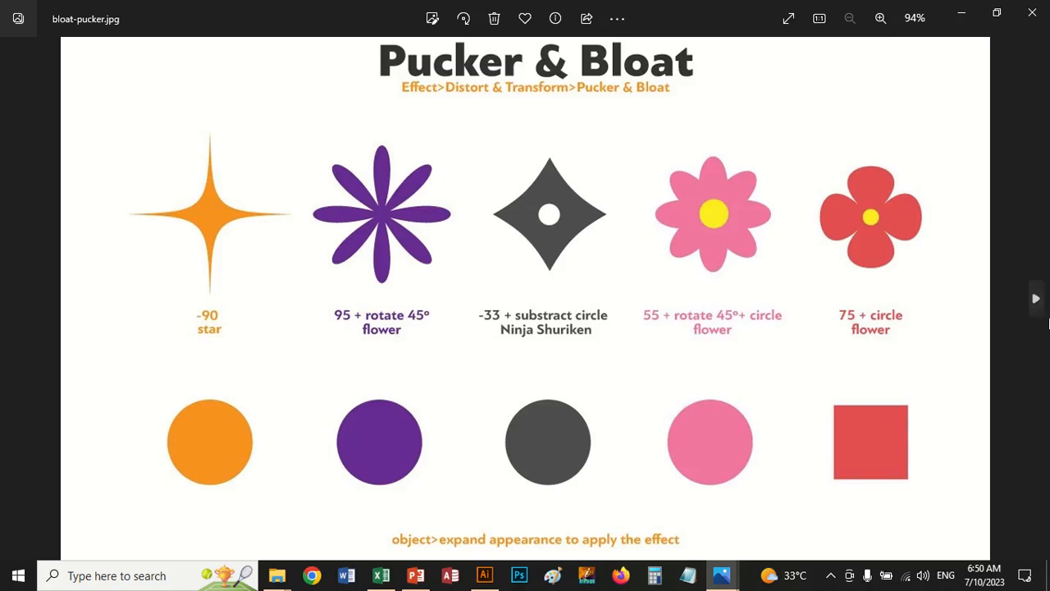
pyautogui.click(1042, 312)
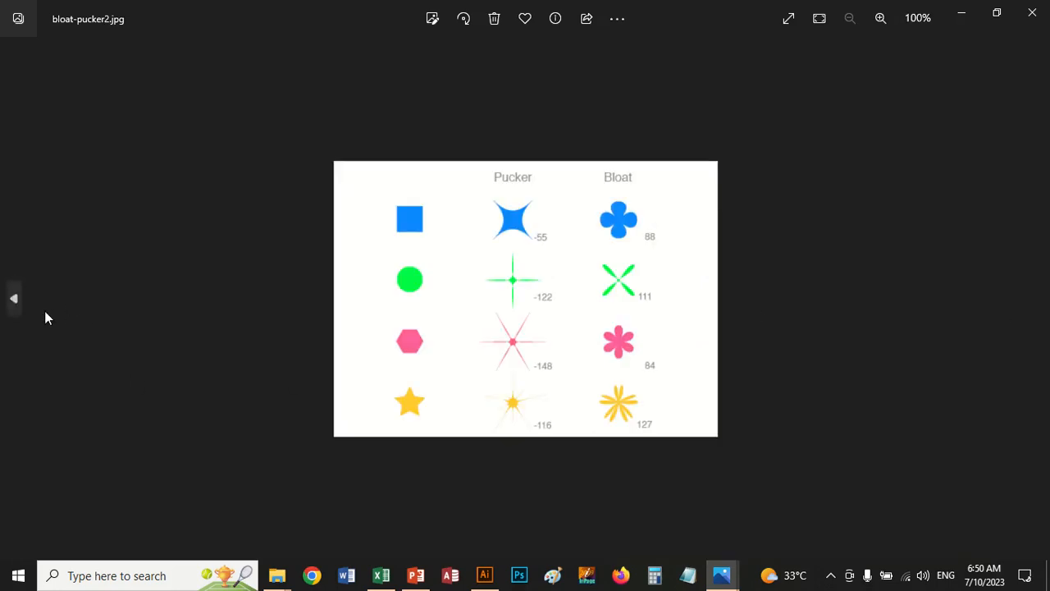
pyautogui.click(14, 300)
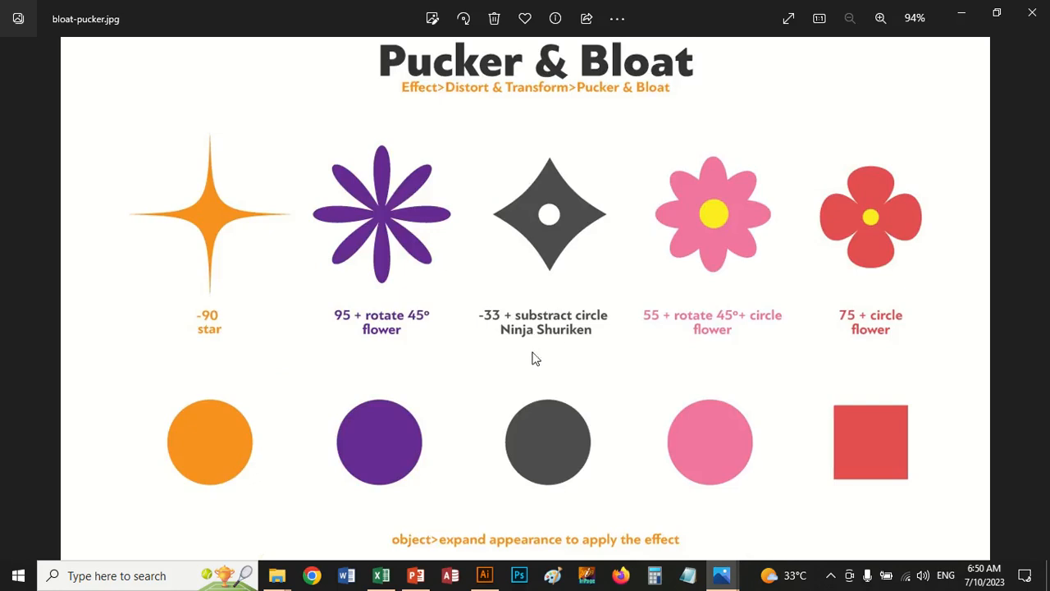
pyautogui.click(1031, 15)
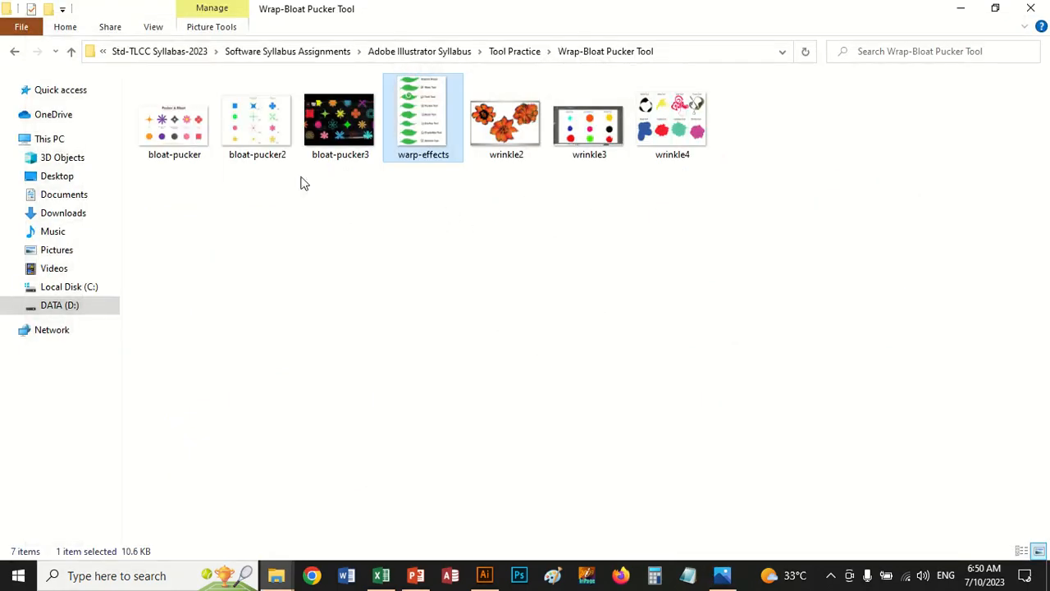
# Place the bloat-pucker image in the Illustrator document, scale it down over the upper part of the artboard and embed it
pyautogui.moveTo(185, 127); pyautogui.dragTo(305, 186)
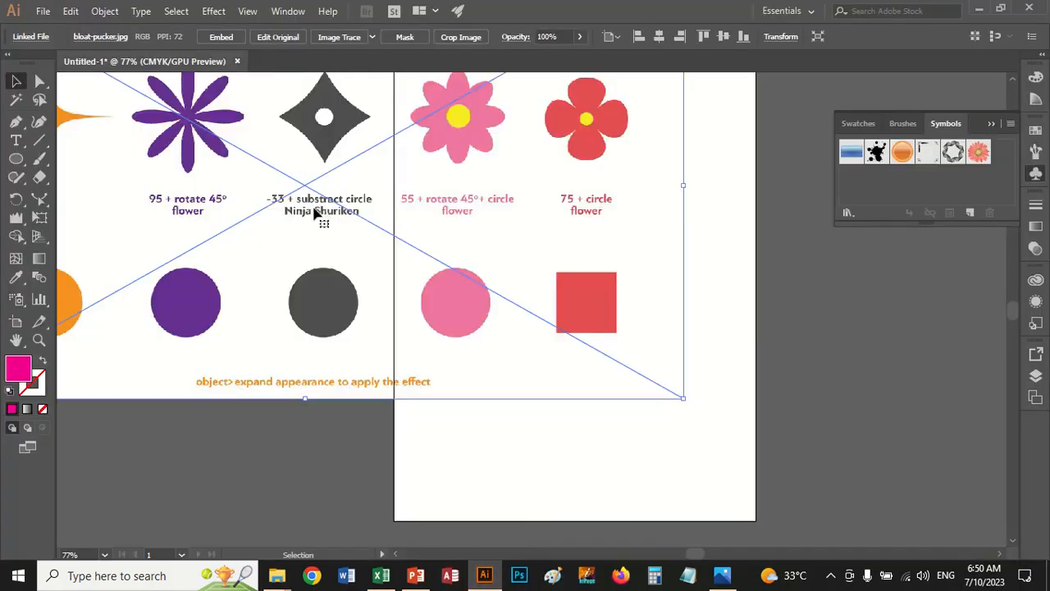
pyautogui.moveTo(683, 398); pyautogui.dragTo(423, 211)
pyautogui.moveTo(272, 157); pyautogui.dragTo(653, 262)
pyautogui.moveTo(573, 290); pyautogui.dragTo(579, 346)
pyautogui.moveTo(597, 271); pyautogui.dragTo(617, 259)
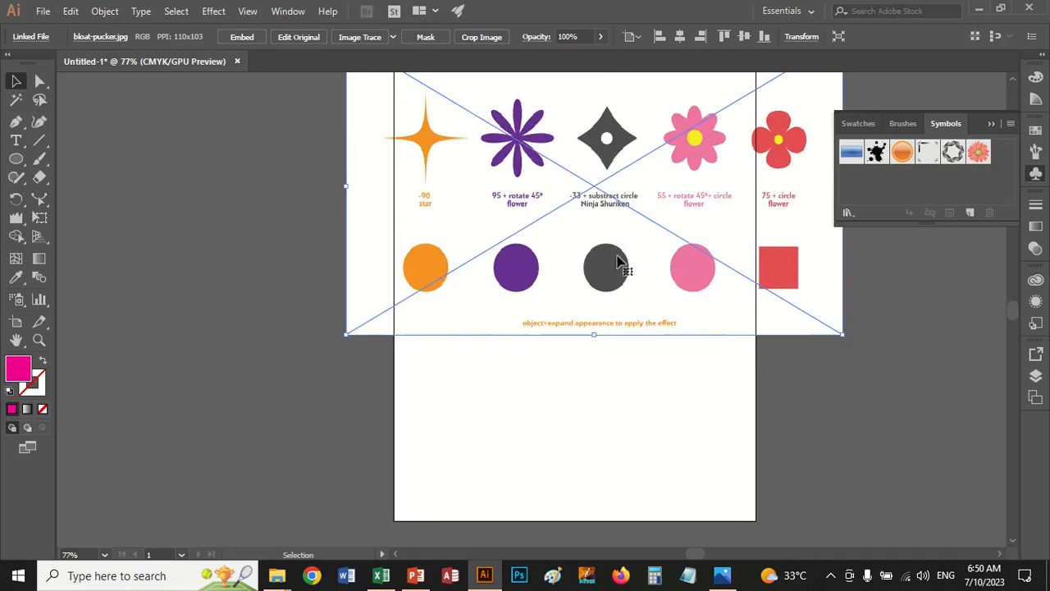
pyautogui.click(242, 37)
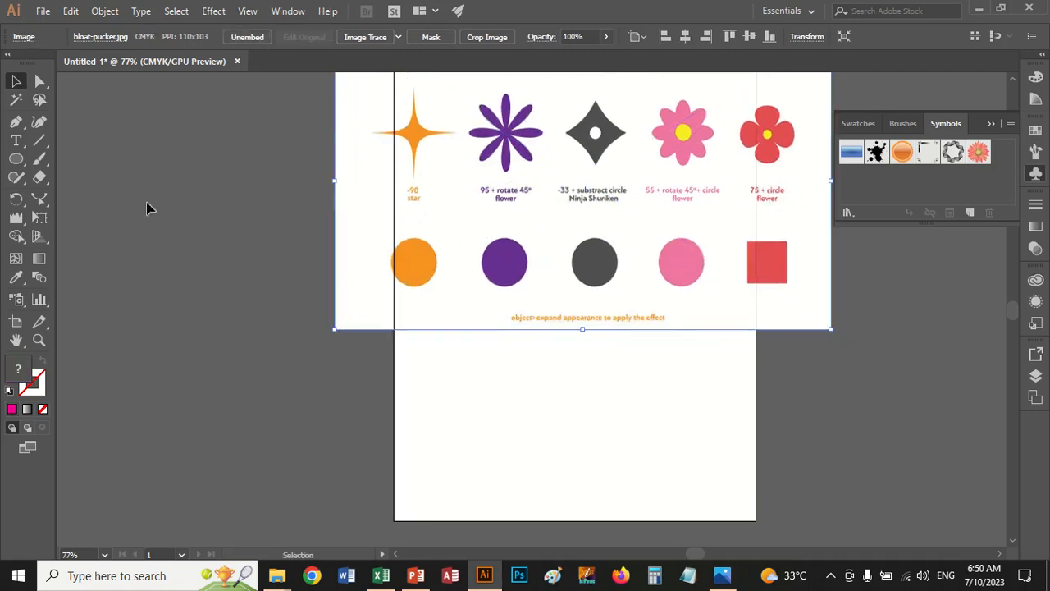
# Draw a circle below the reference image, left of the artboard's middle, and fill it with medium blue
pyautogui.click(16, 158)
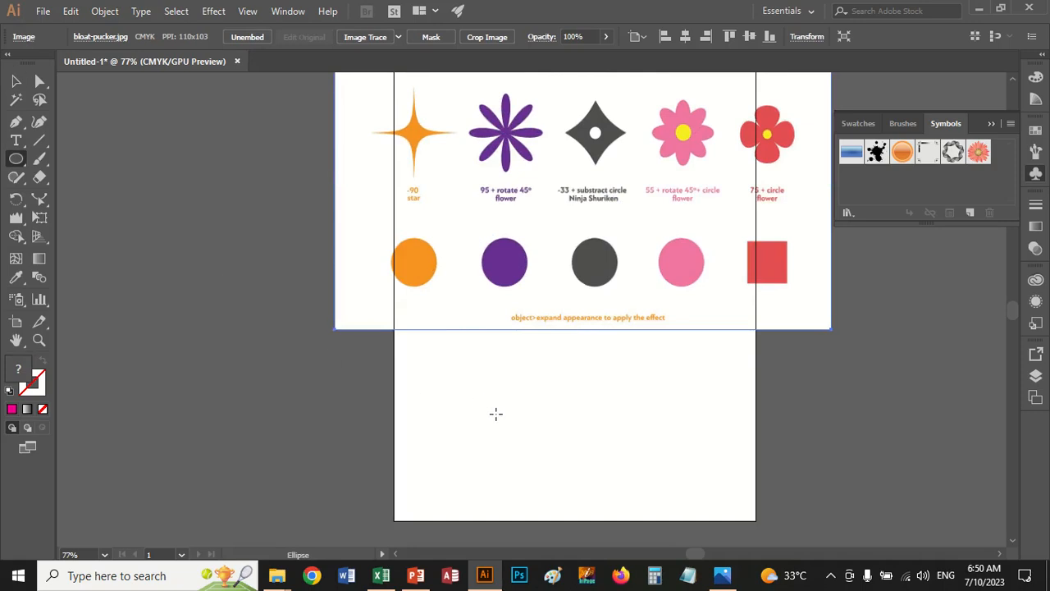
pyautogui.moveTo(495, 414); pyautogui.dragTo(537, 453)
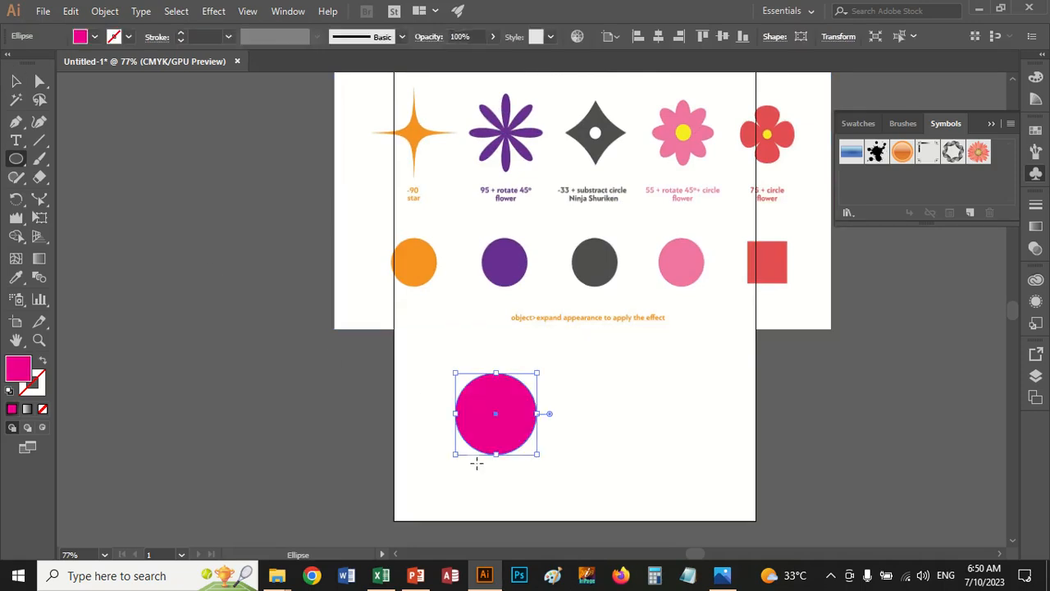
pyautogui.click(95, 37)
pyautogui.click(107, 74)
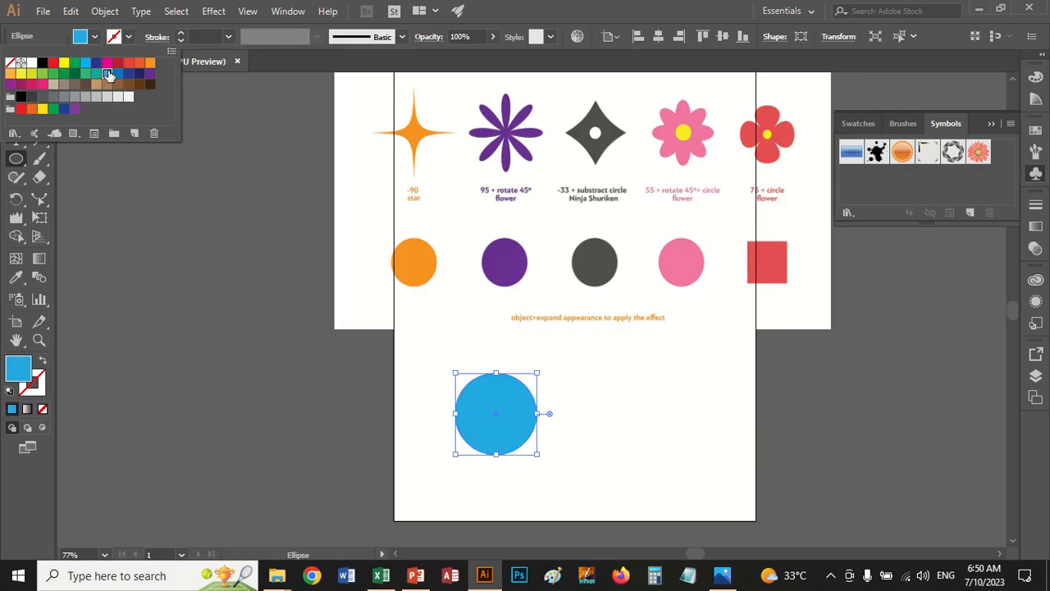
pyautogui.click(118, 73)
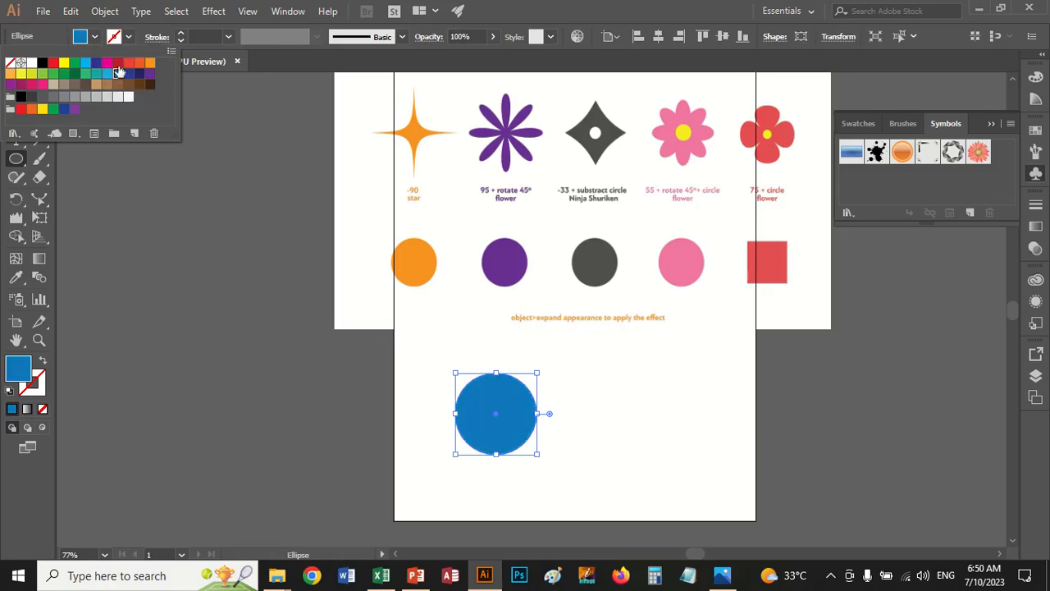
pyautogui.click(95, 37)
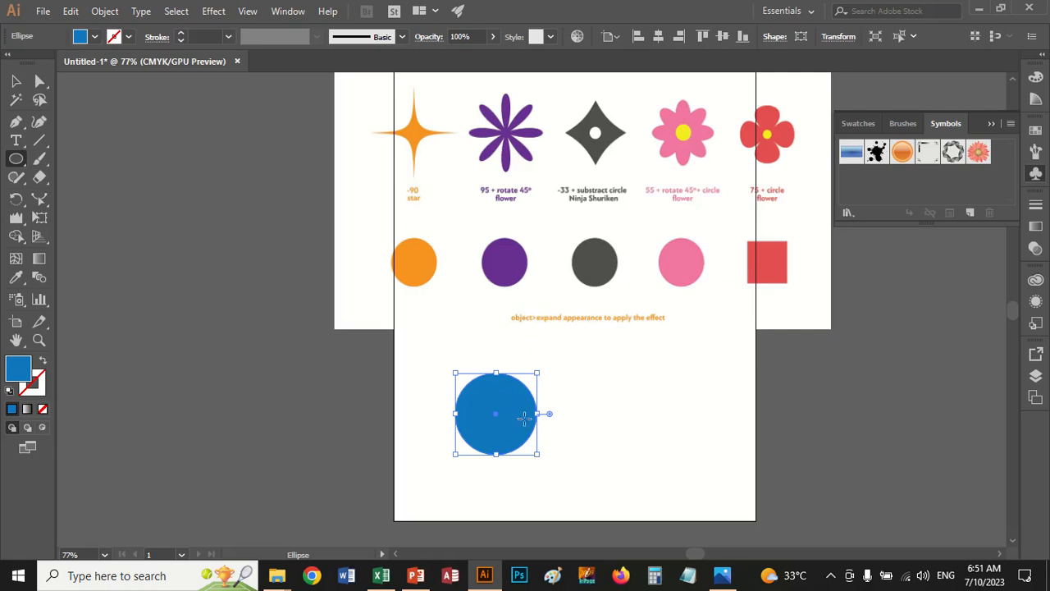
# Apply the Pucker & Bloat effect to the blue circle with a value of -90%
pyautogui.click(215, 11)
pyautogui.moveTo(334, 139)
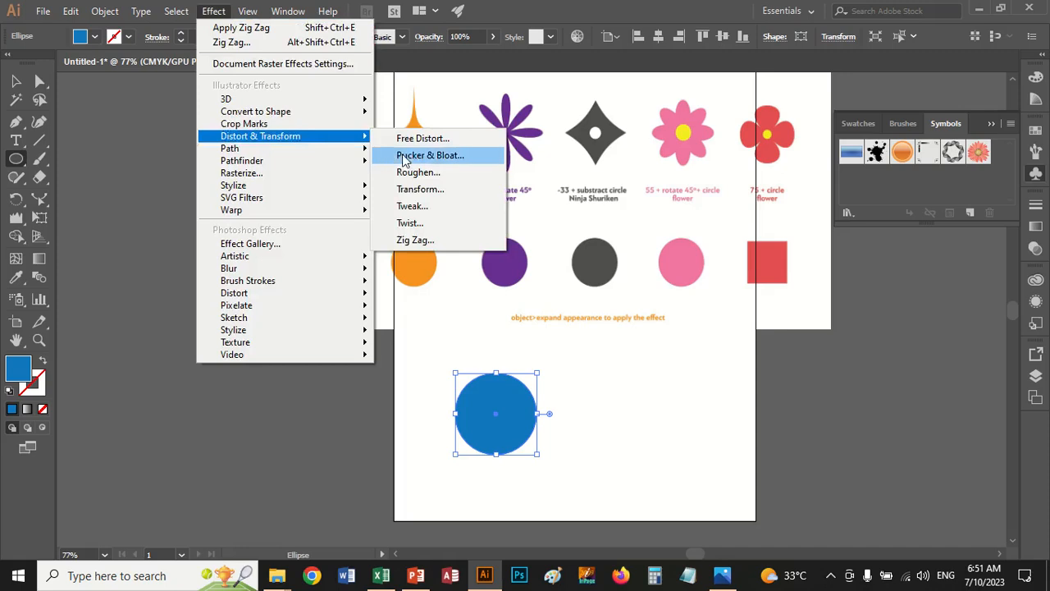
pyautogui.click(428, 155)
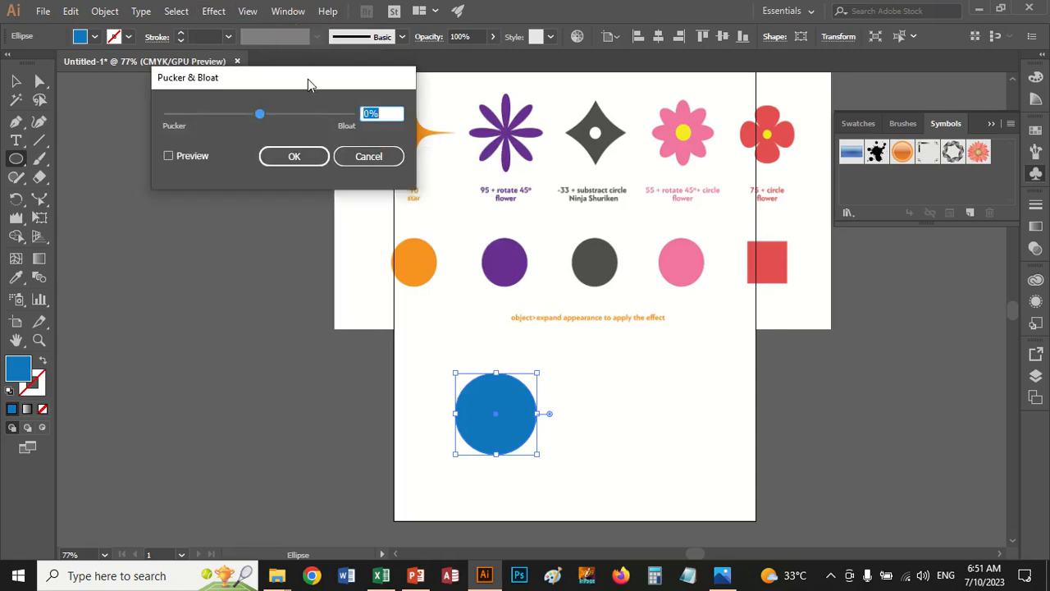
pyautogui.moveTo(308, 78); pyautogui.dragTo(236, 151)
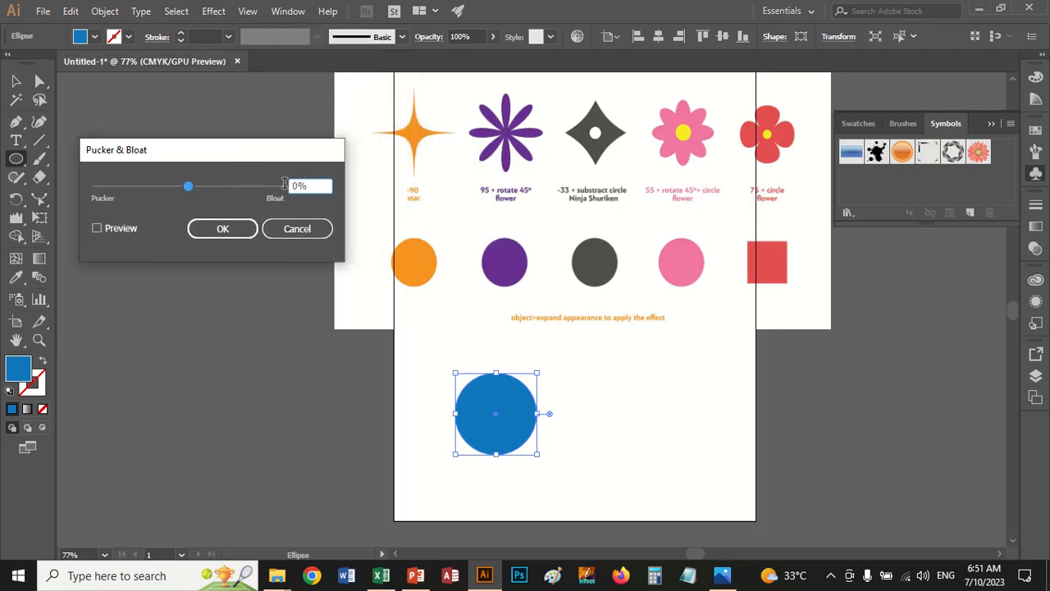
pyautogui.write('-90')
pyautogui.click(224, 228)
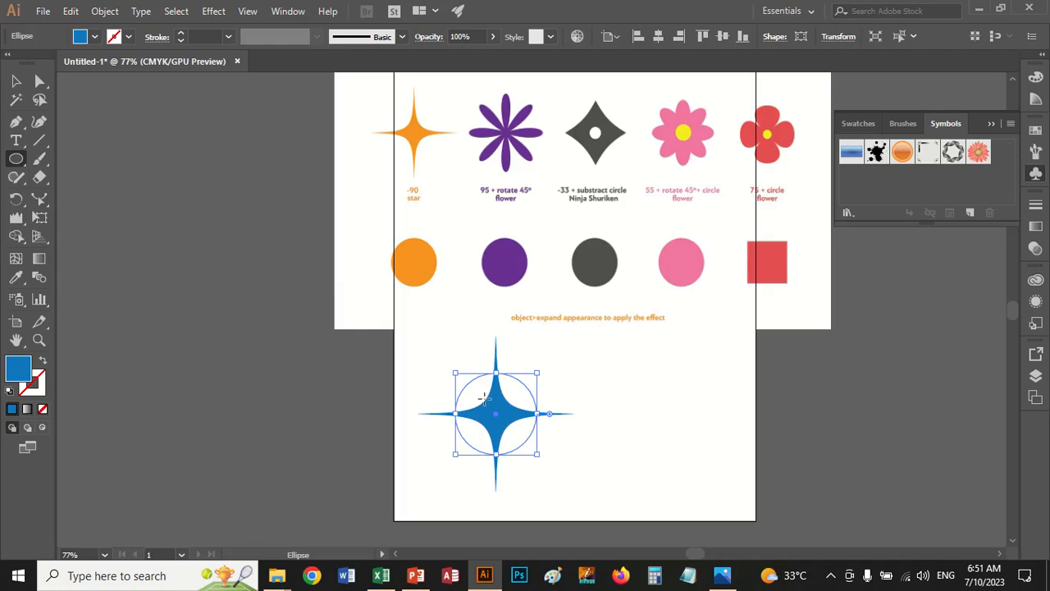
pyautogui.click(104, 12)
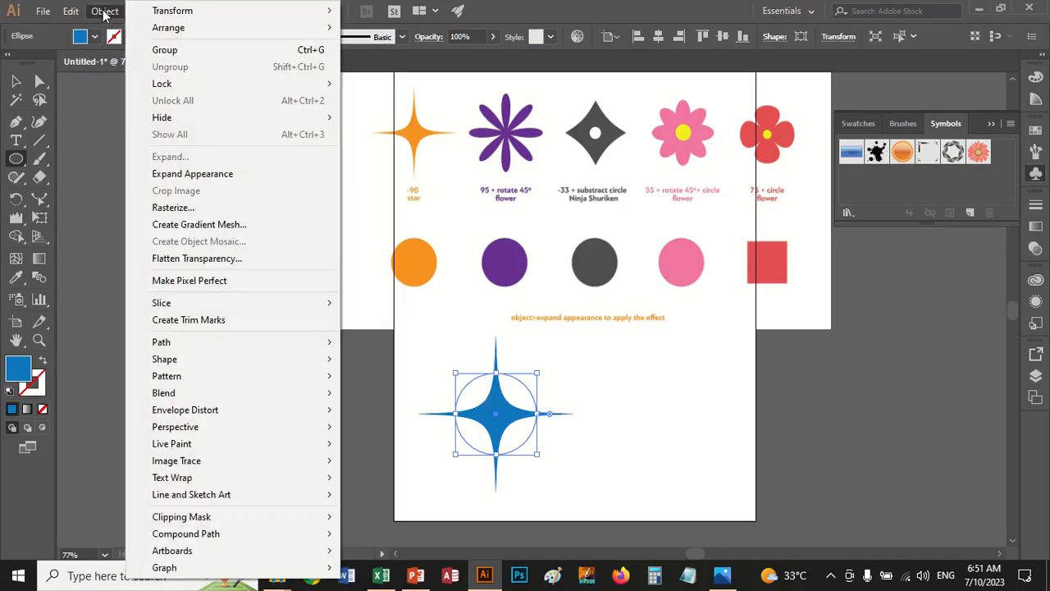
pyautogui.click(104, 12)
pyautogui.click(100, 11)
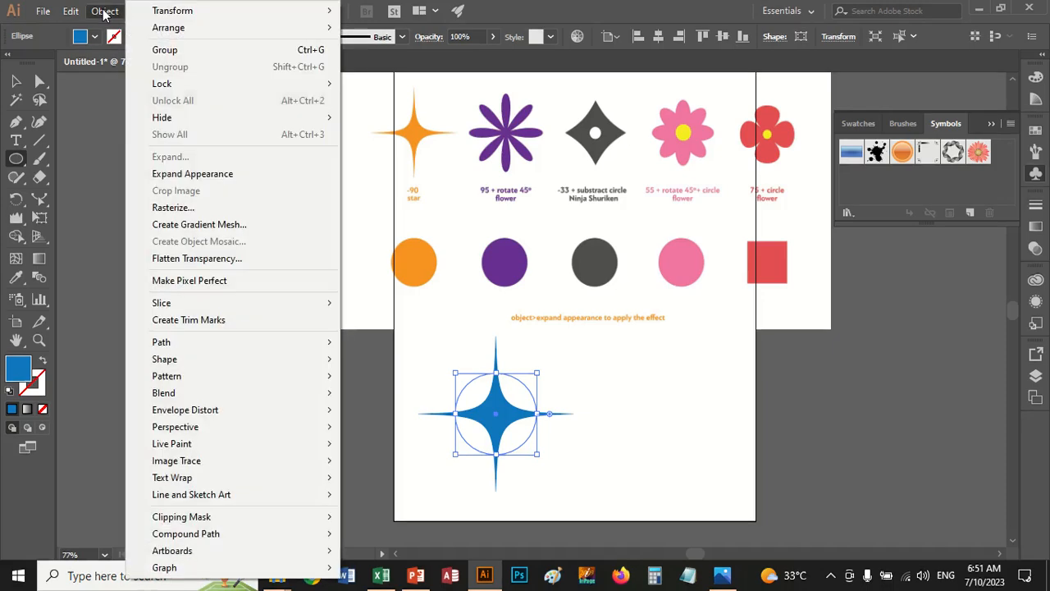
pyautogui.click(106, 12)
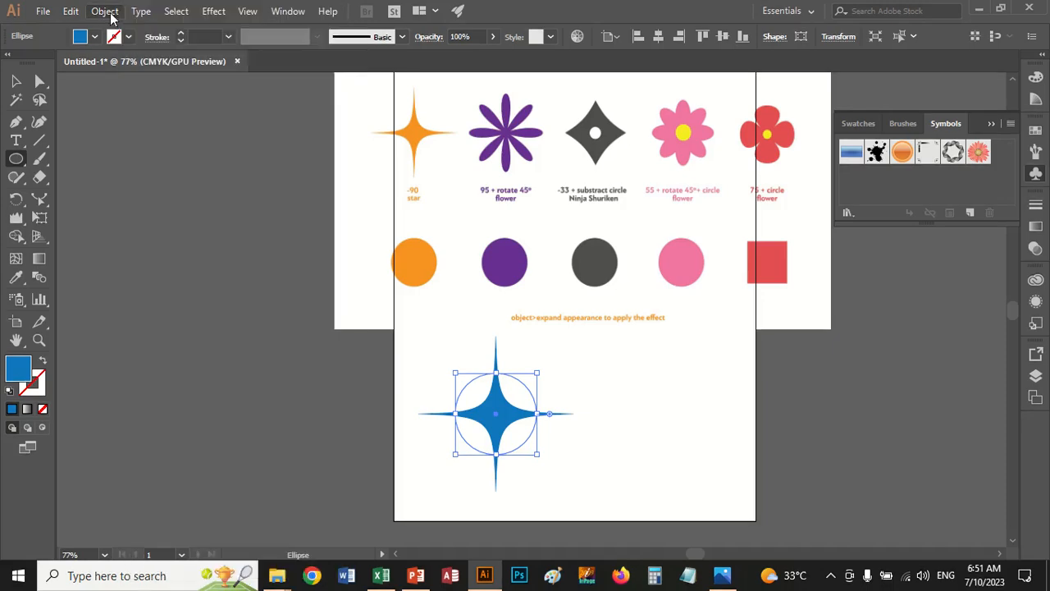
# Undo the -90% Pucker & Bloat effect on the blue circle and apply Pucker & Bloat at 95% instead
pyautogui.hotkey('ctrl', 'z')
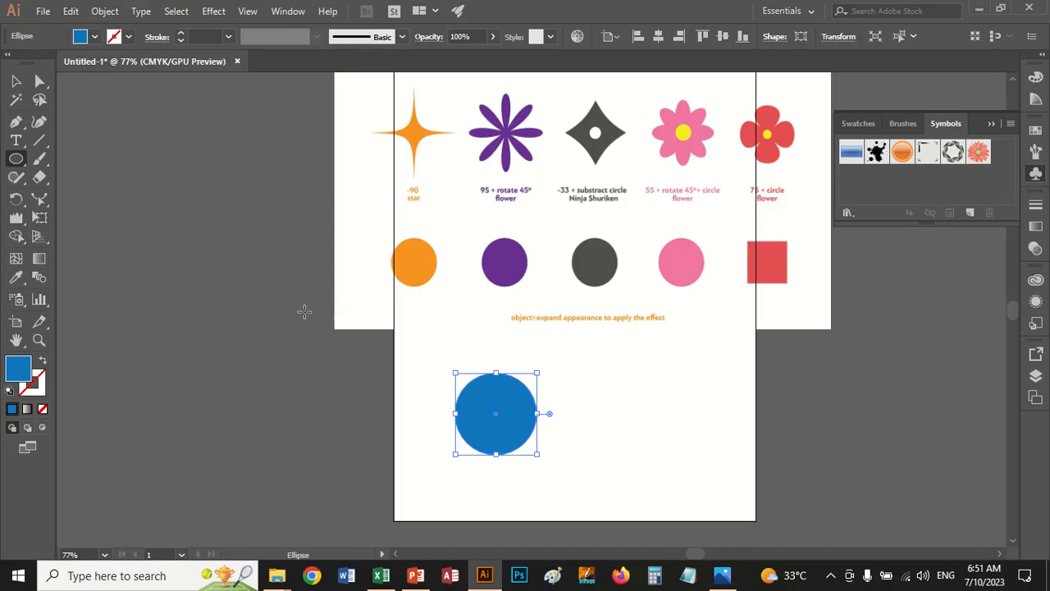
pyautogui.moveTo(411, 7)
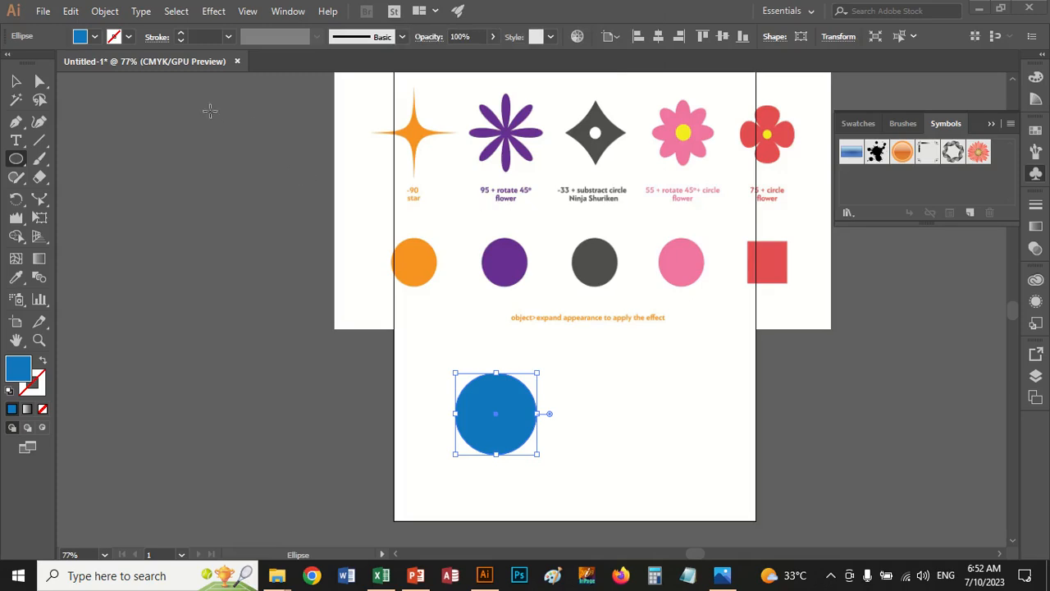
pyautogui.click(215, 12)
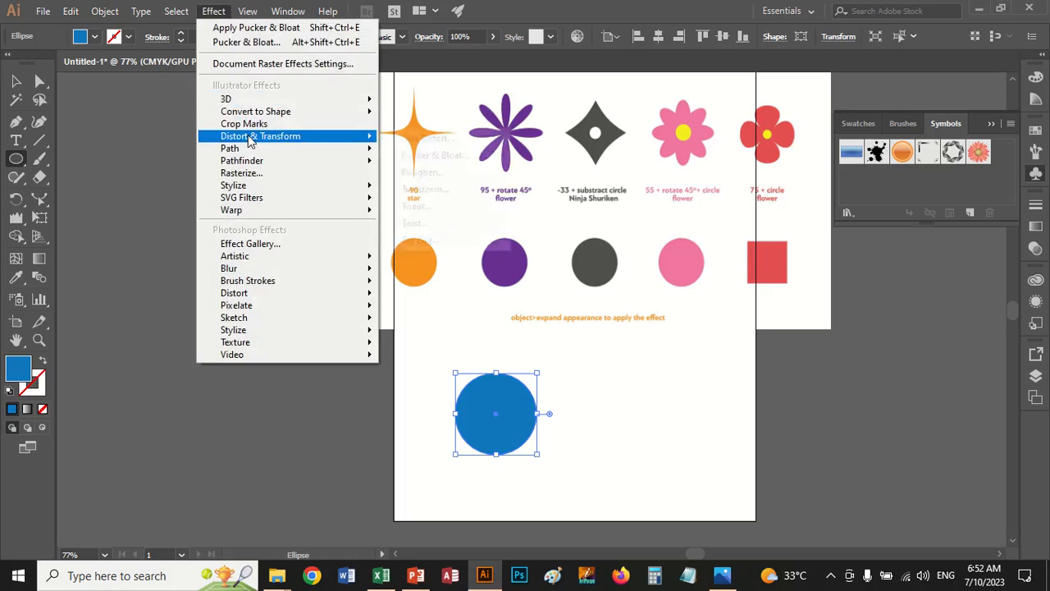
pyautogui.moveTo(258, 136)
pyautogui.click(438, 156)
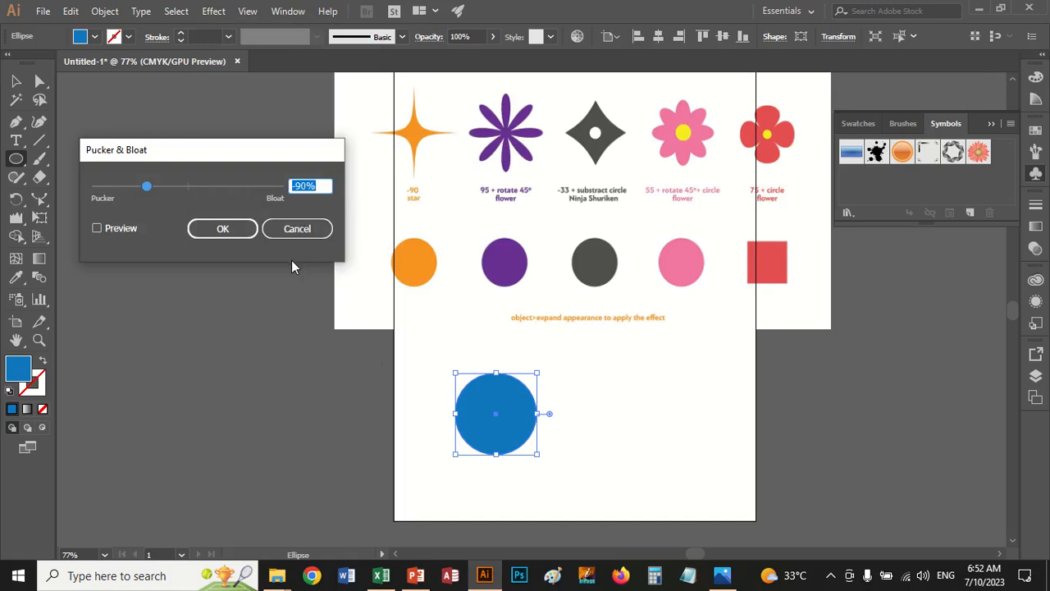
pyautogui.write('95')
pyautogui.click(112, 227)
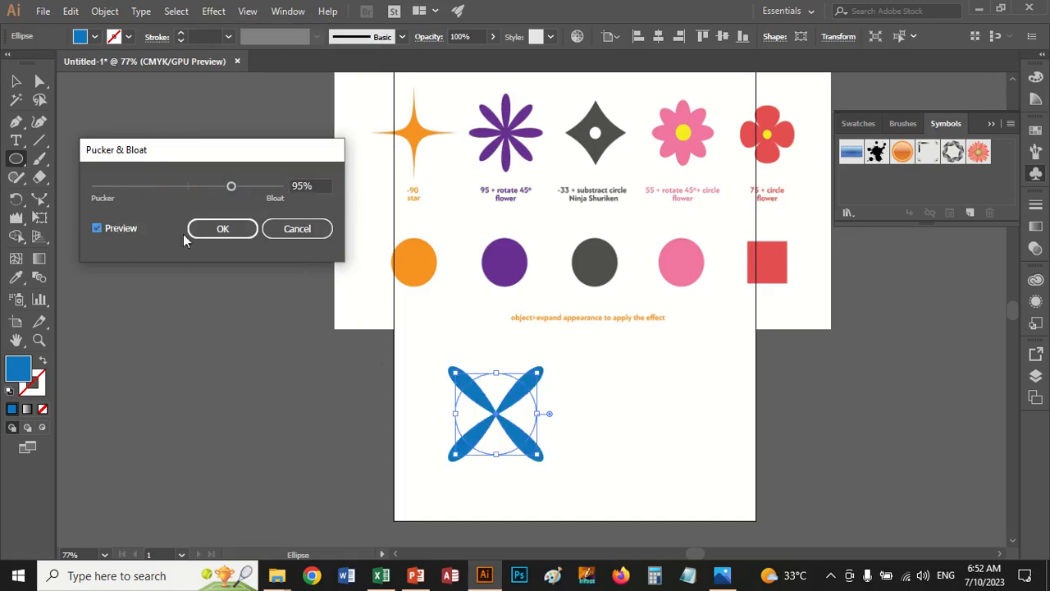
pyautogui.click(222, 229)
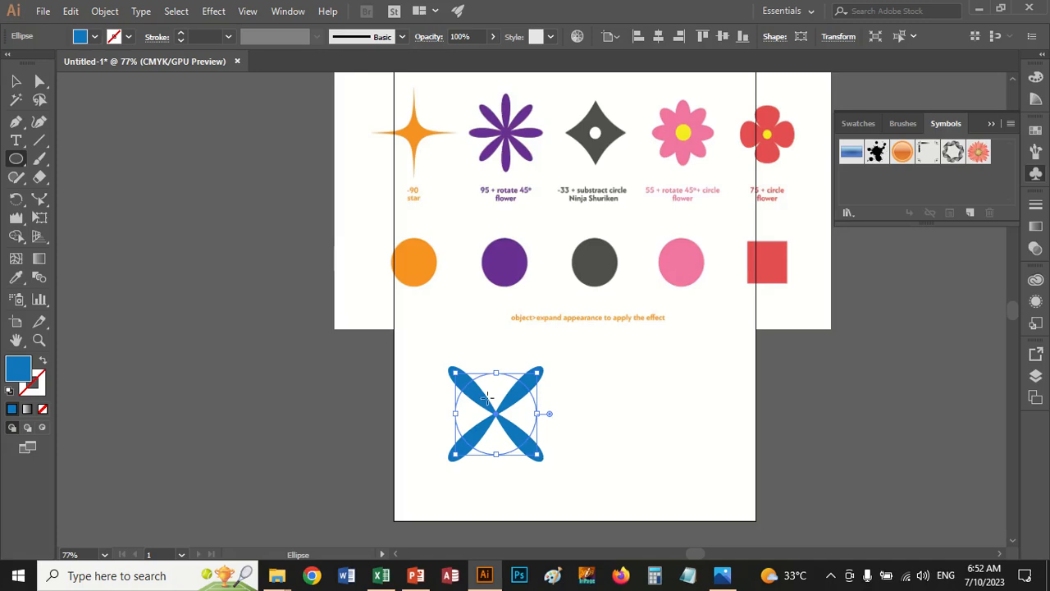
# Create a copy of the four-petal blue shape rotated by 45° to form an eight-petal flower
pyautogui.rightClick(487, 398)
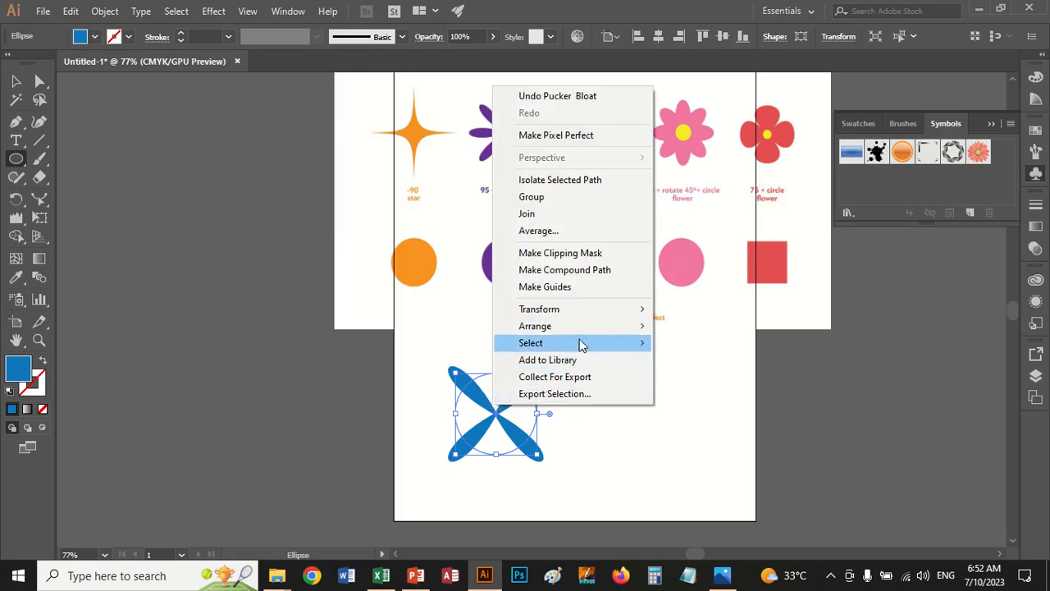
pyautogui.moveTo(585, 337)
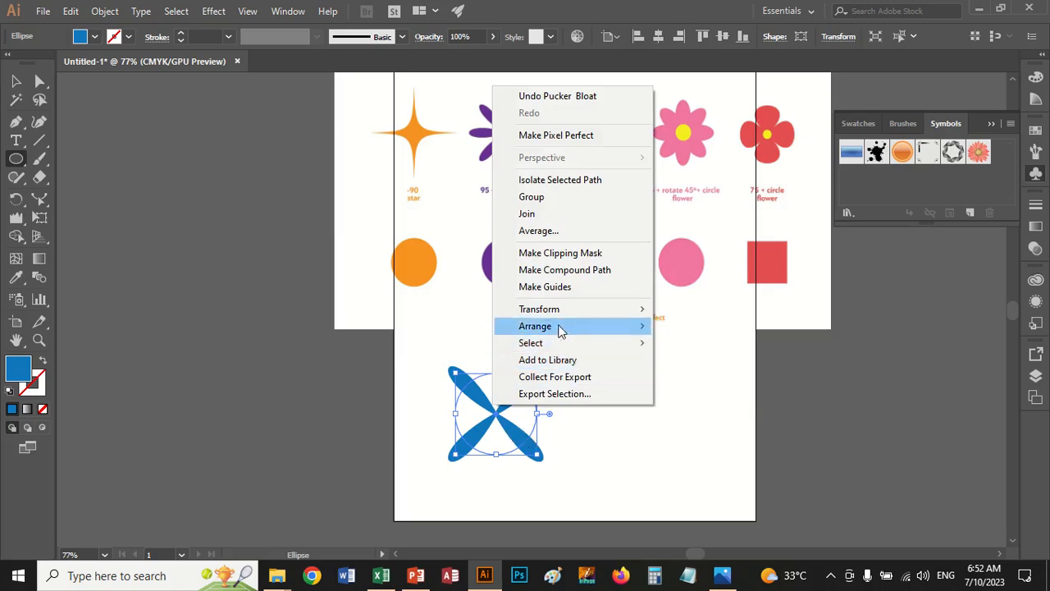
pyautogui.moveTo(562, 318)
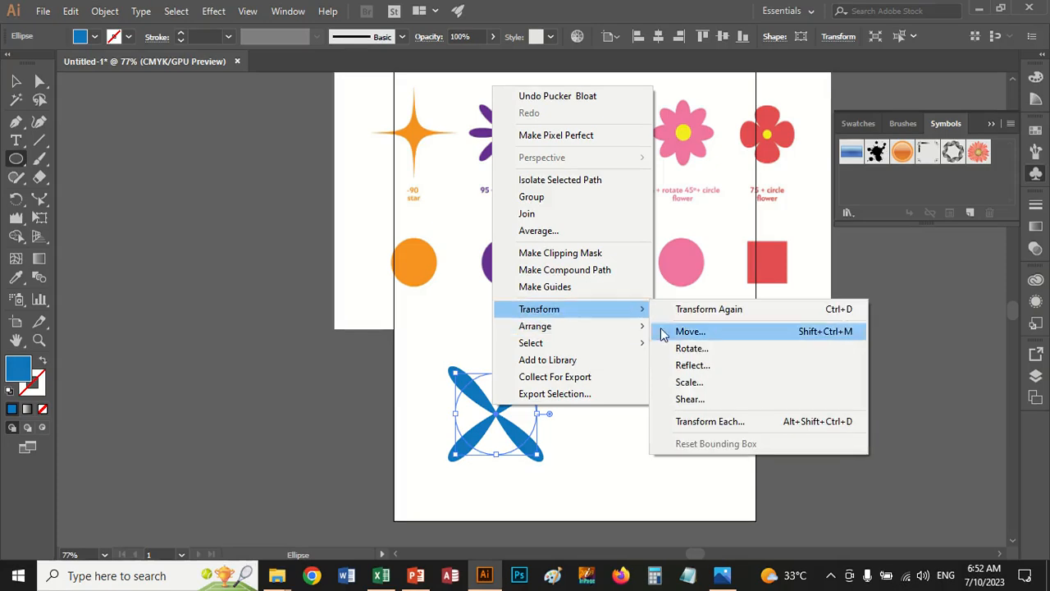
pyautogui.moveTo(639, 318)
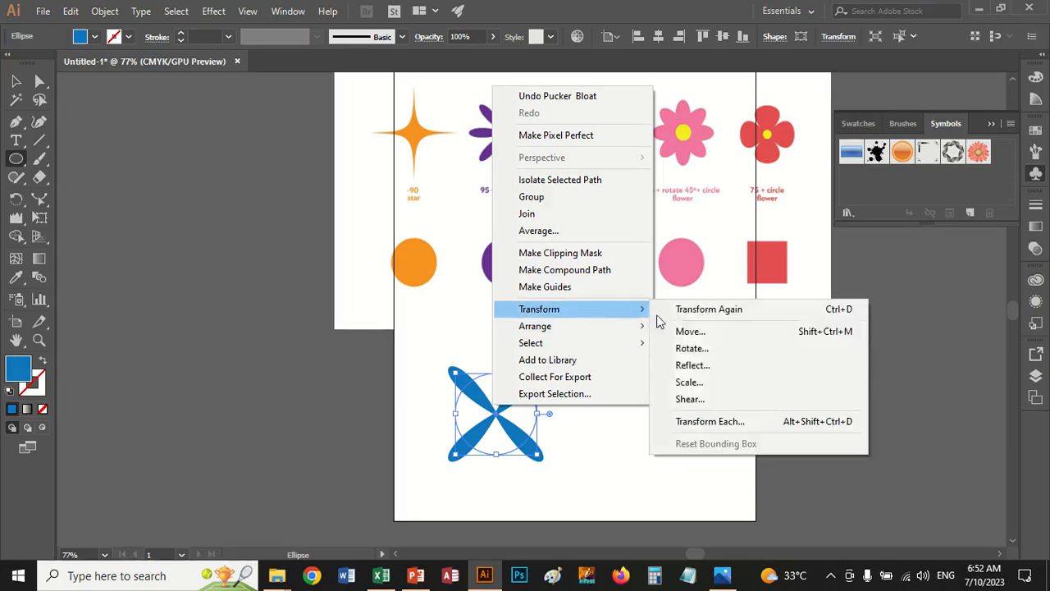
pyautogui.click(712, 349)
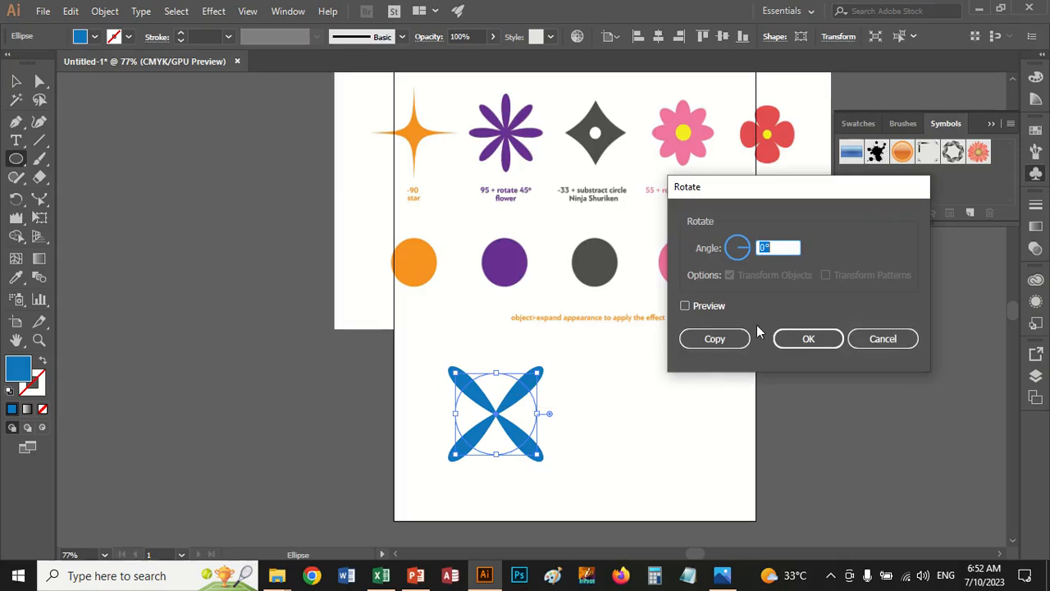
pyautogui.click(704, 310)
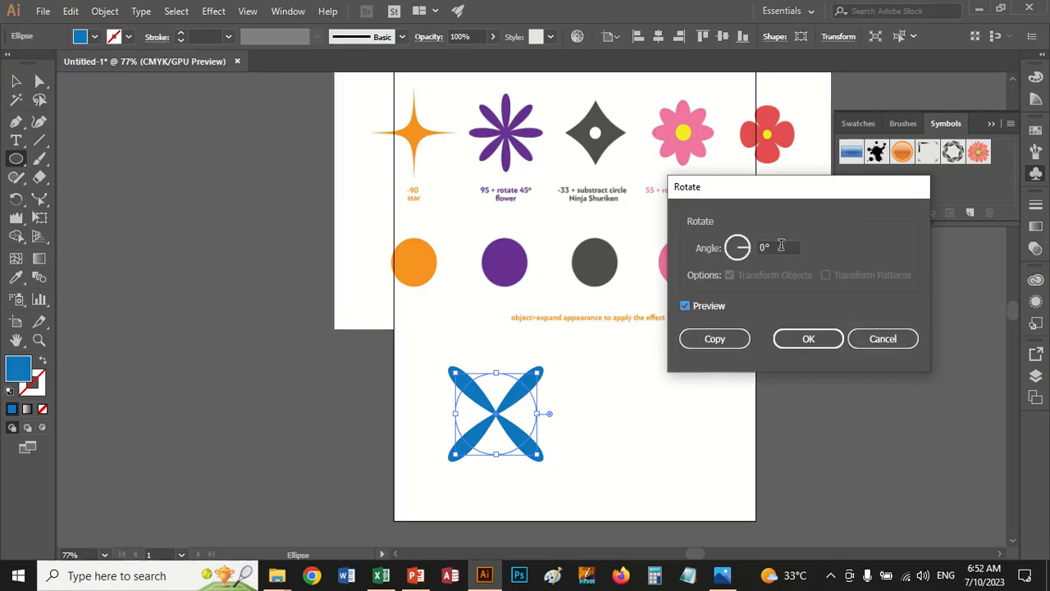
pyautogui.doubleClick(772, 250)
pyautogui.moveTo(771, 249); pyautogui.dragTo(732, 246)
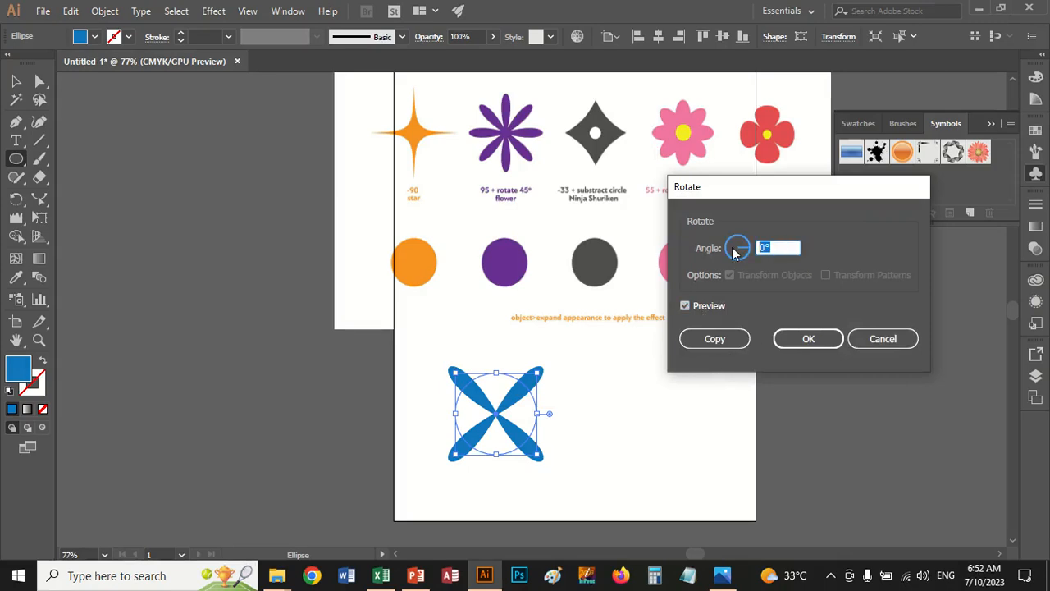
pyautogui.write('45')
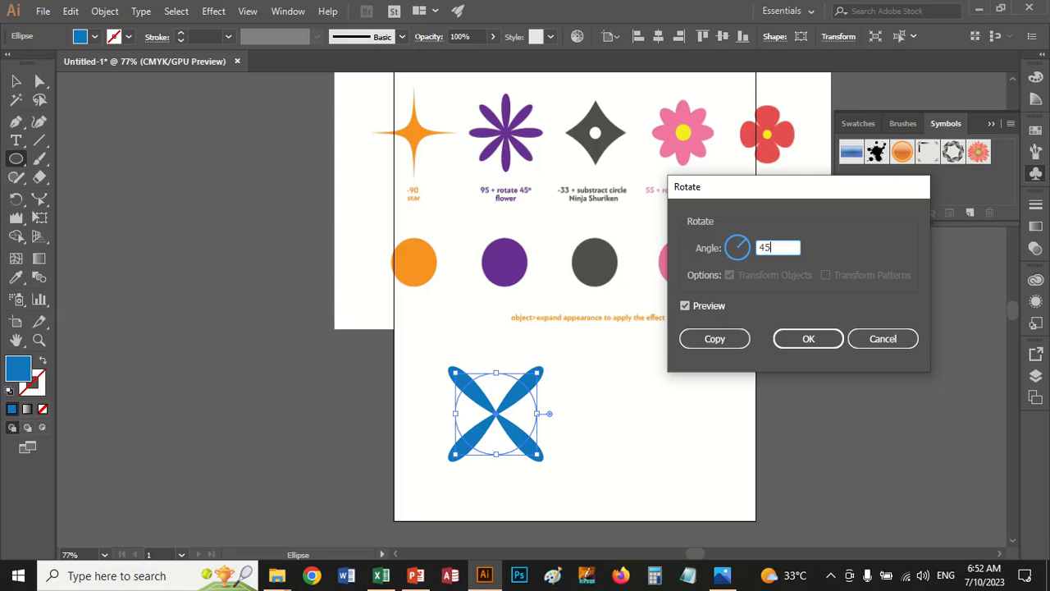
pyautogui.click(715, 339)
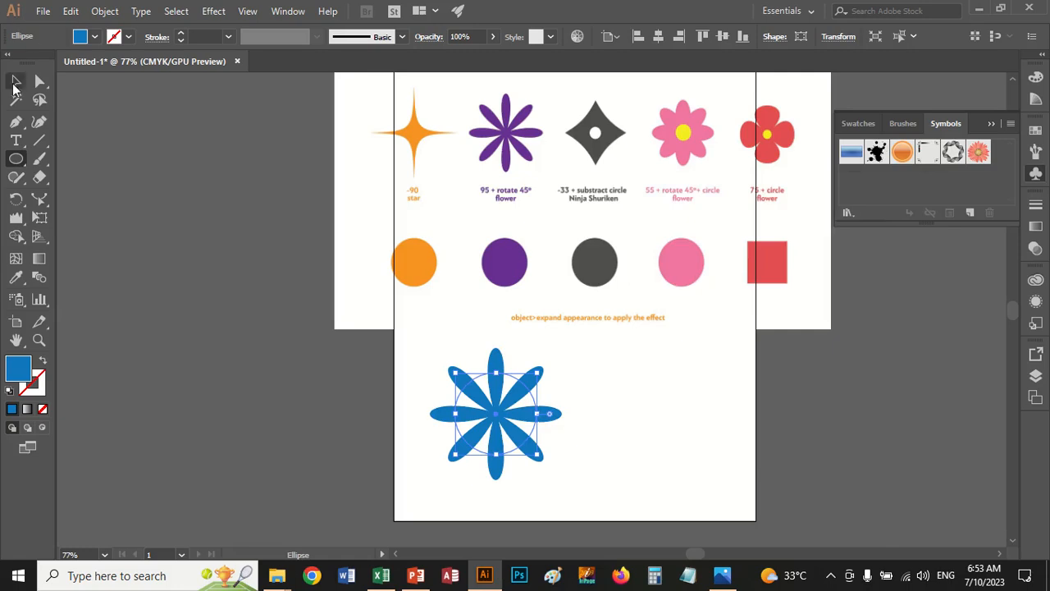
# Move the rotated copy to the right of the original petals, undo the move and select both petal shapes
pyautogui.press('v')
pyautogui.moveTo(494, 368); pyautogui.dragTo(588, 370)
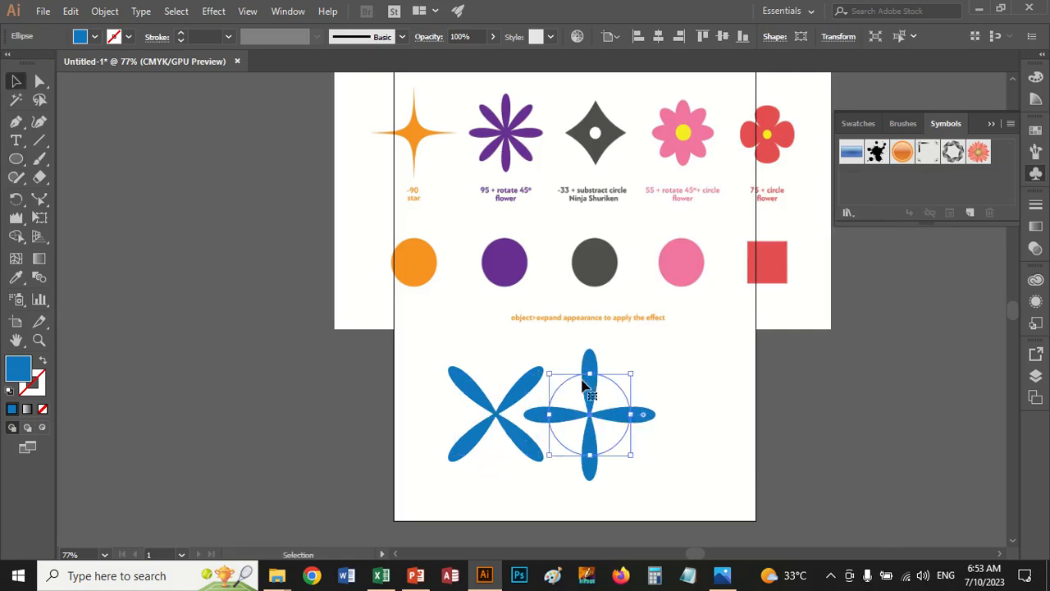
pyautogui.hotkey('ctrl', 'z')
pyautogui.moveTo(394, 335); pyautogui.dragTo(624, 512)
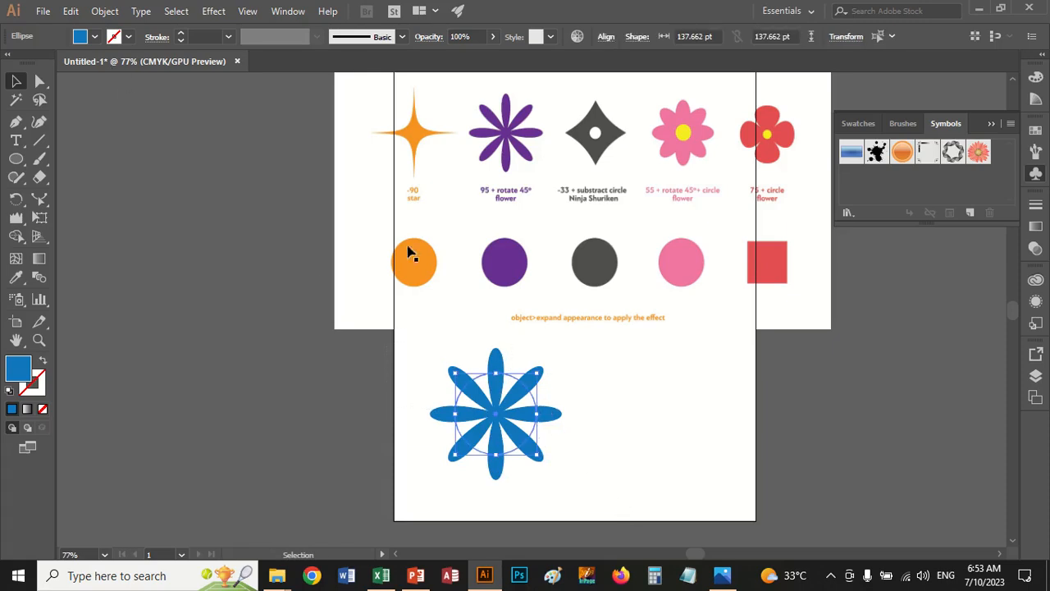
# Undo the rotated copy and the 95% Pucker & Bloat effect to get back to the plain blue circle
pyautogui.hotkey('ctrl', 'z')
pyautogui.hotkey('ctrl', 'z')
pyautogui.hotkey('ctrl', 'z')
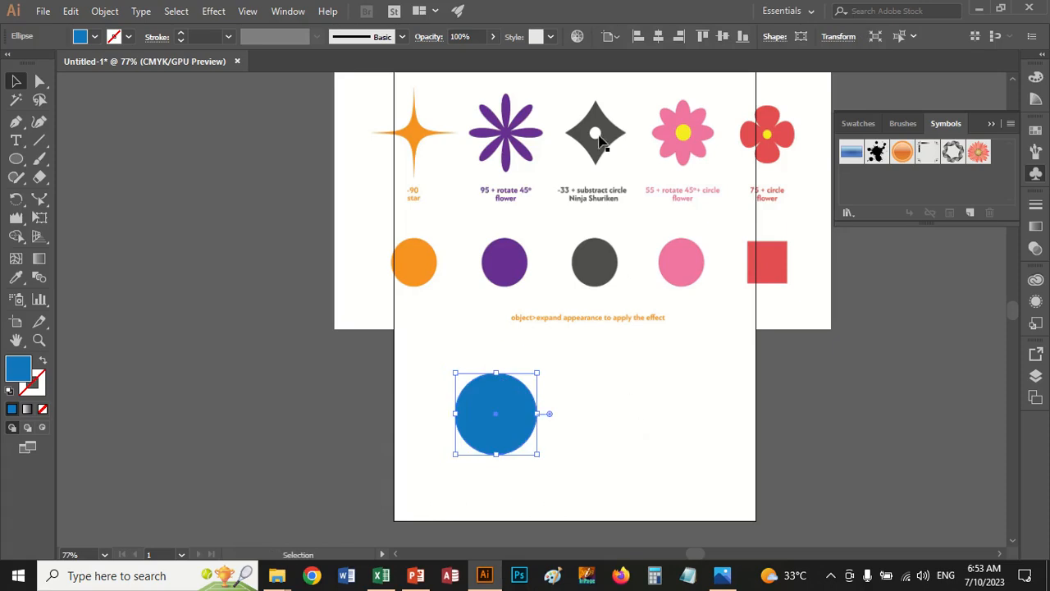
# Apply the Pucker & Bloat effect to the blue circle with a value of -33%
pyautogui.click(212, 10)
pyautogui.moveTo(295, 135)
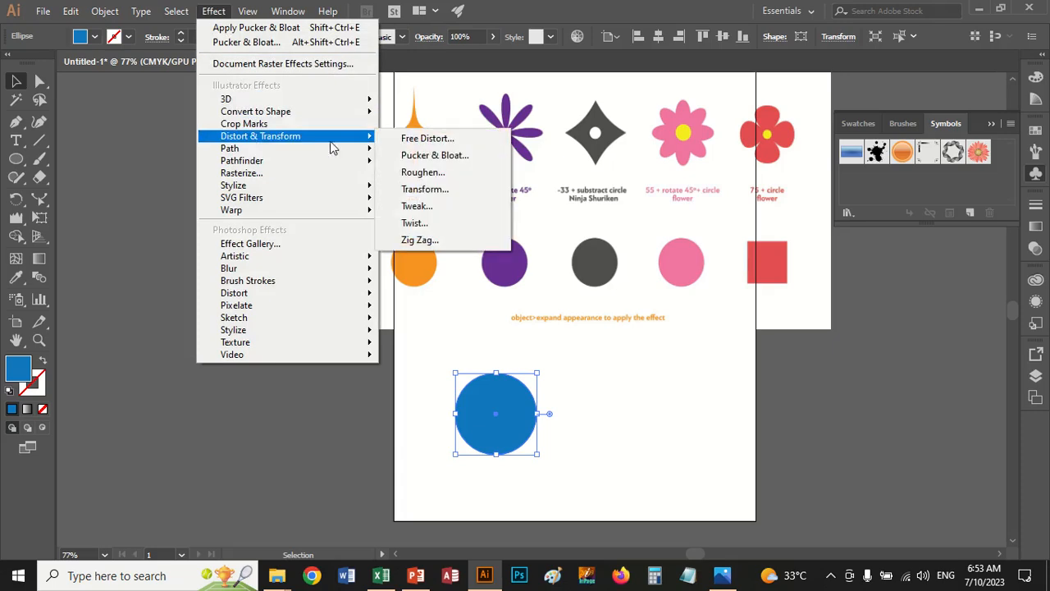
pyautogui.click(462, 158)
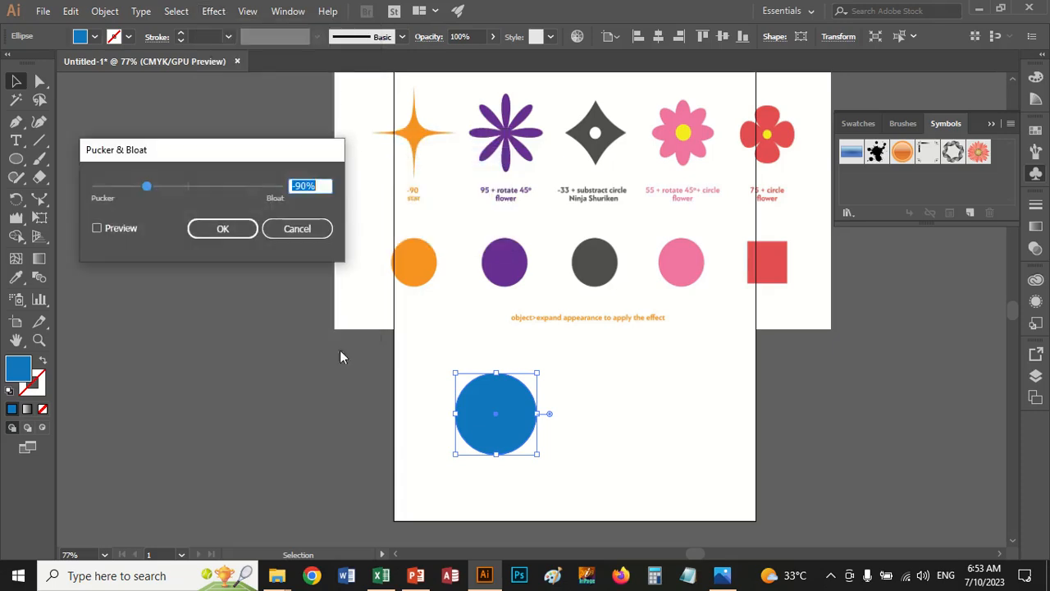
pyautogui.click(99, 228)
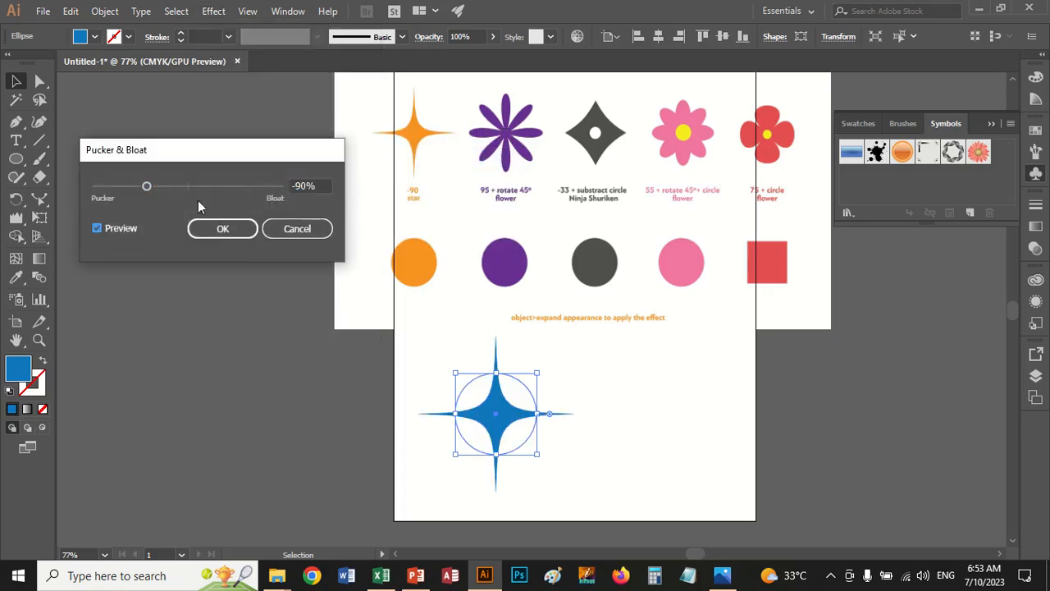
pyautogui.doubleClick(320, 186)
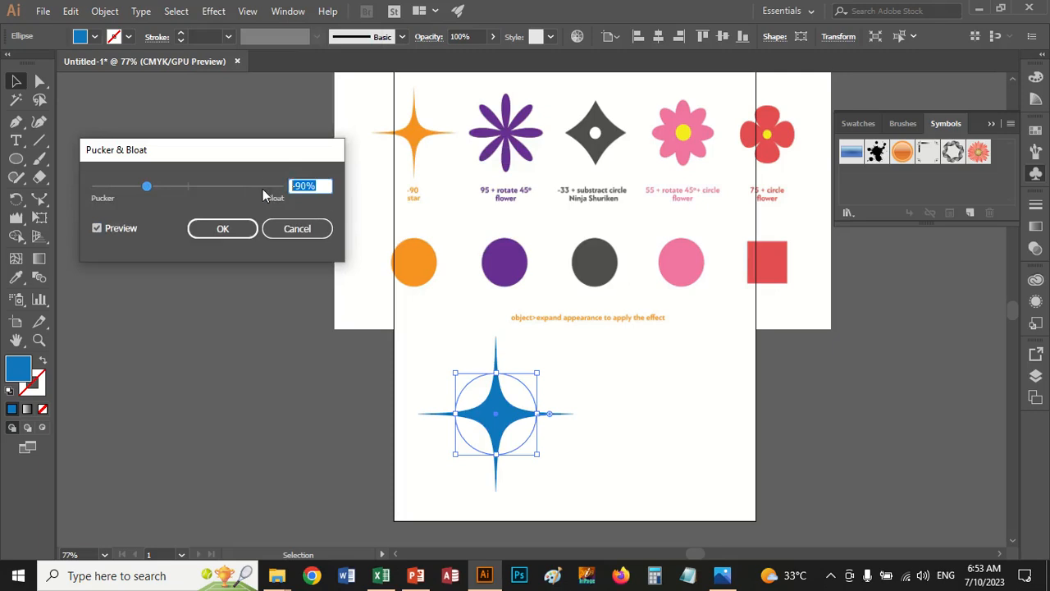
pyautogui.write('-33')
pyautogui.click(98, 229)
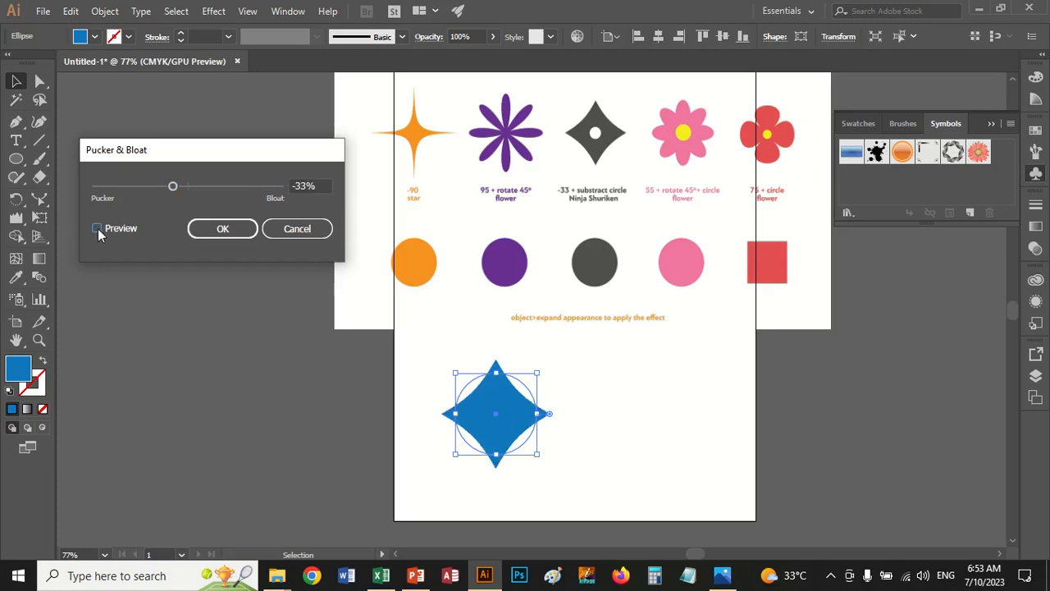
pyautogui.click(230, 232)
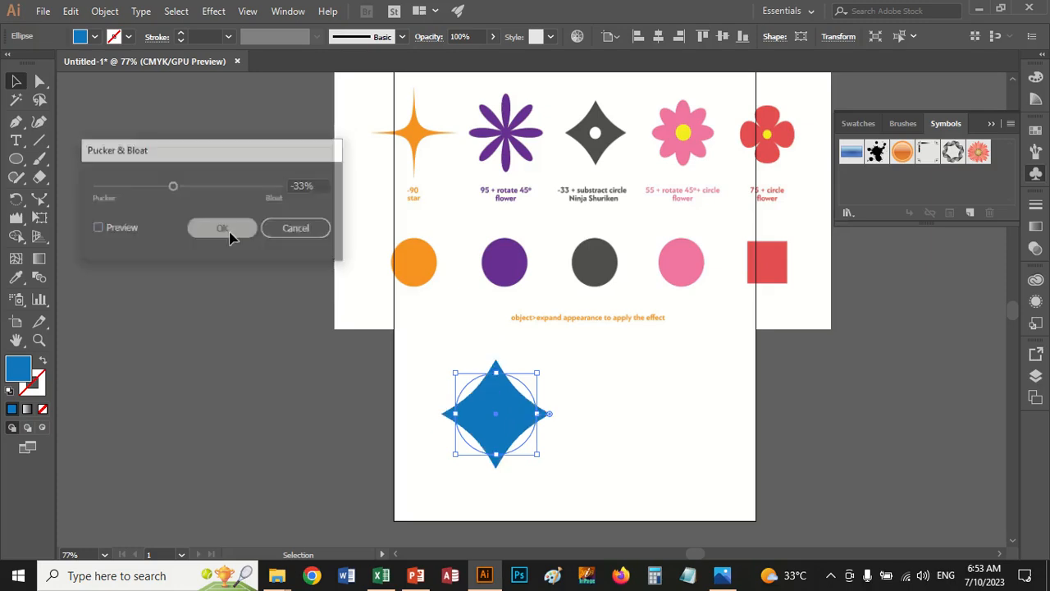
# Draw a small circle inside the blue four-pointed shape and nudge it right and down to the shape's centre
pyautogui.click(16, 158)
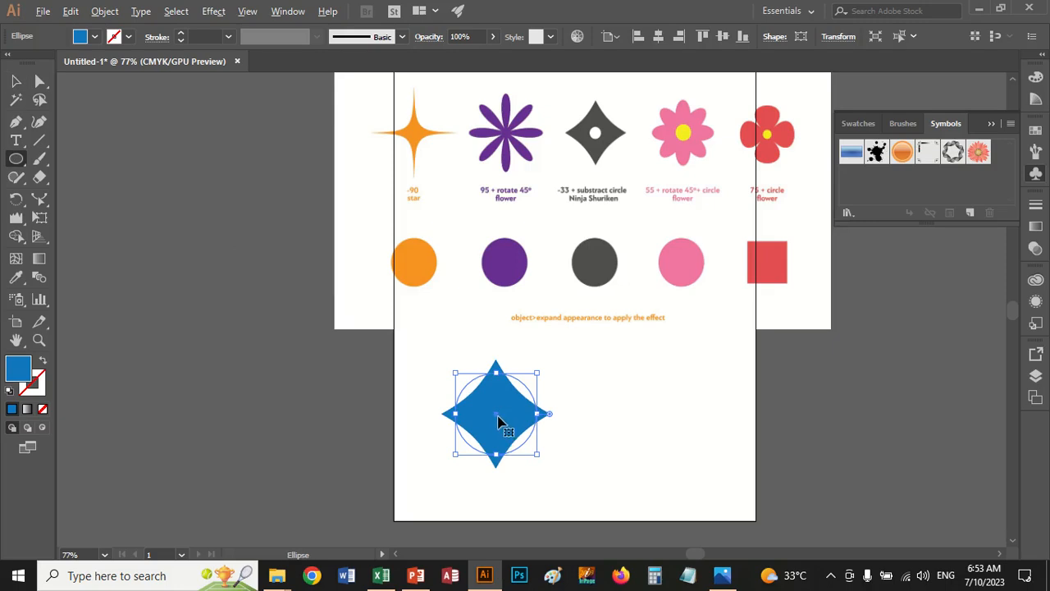
pyautogui.moveTo(497, 421); pyautogui.dragTo(497, 414)
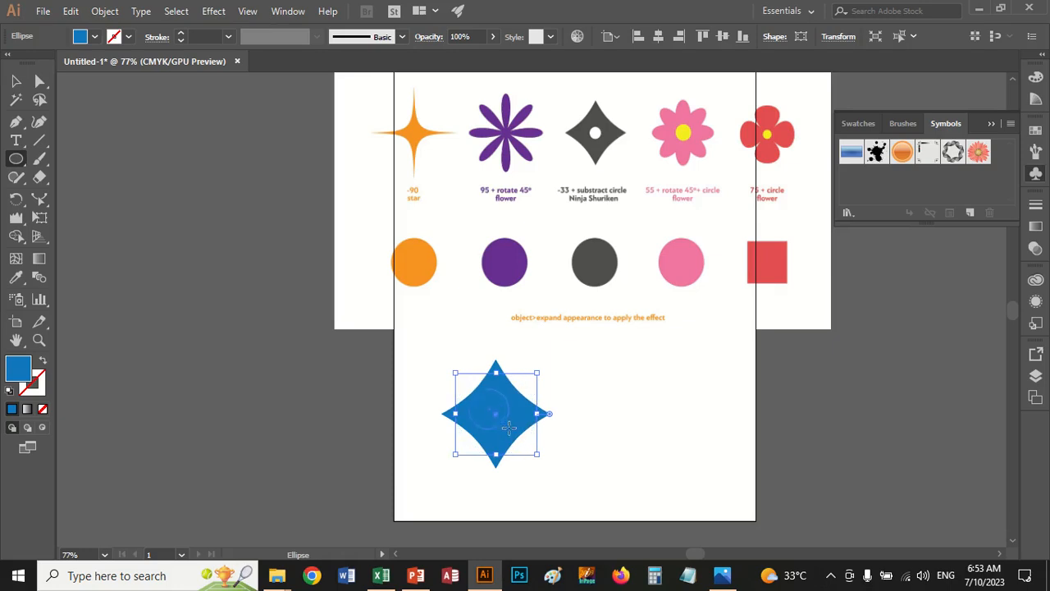
pyautogui.moveTo(510, 427); pyautogui.dragTo(501, 421)
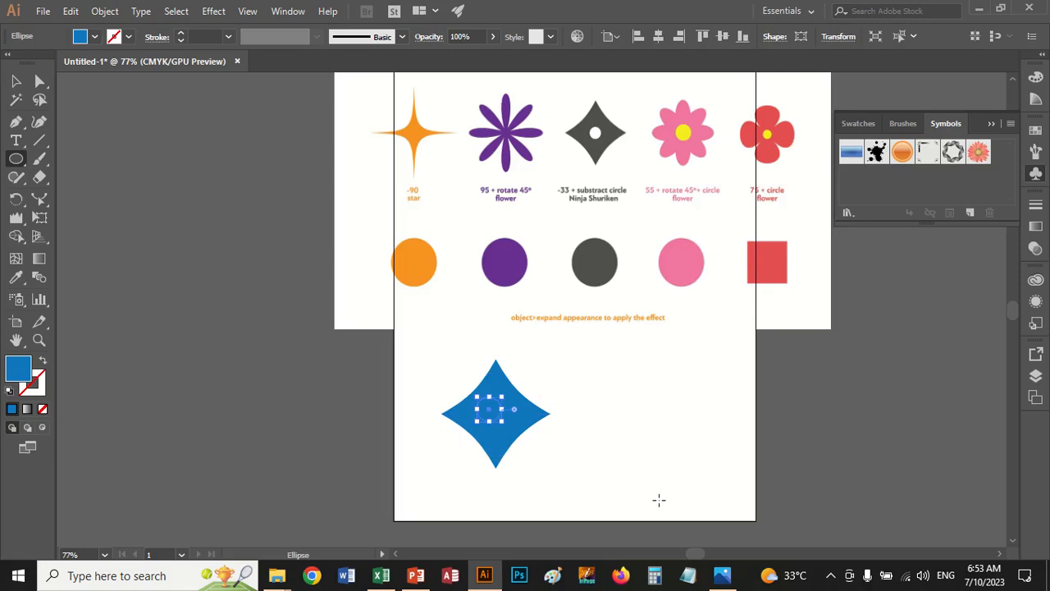
pyautogui.press('Right')
pyautogui.press('Right')
pyautogui.press('Right')
pyautogui.press('Right')
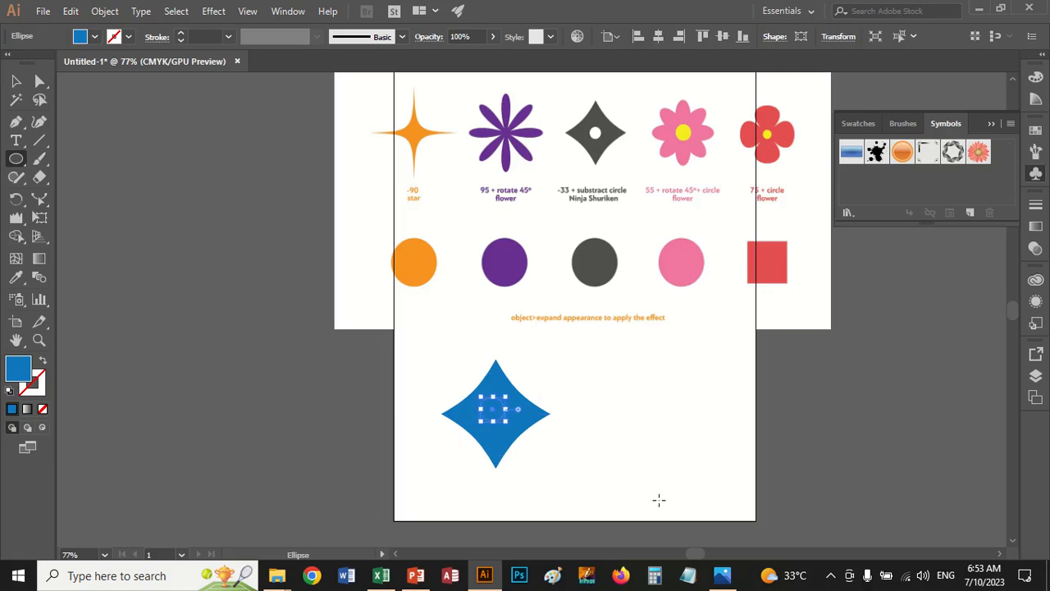
pyautogui.press('Down')
pyautogui.press('Down')
pyautogui.press('Down')
pyautogui.press('Down')
pyautogui.press('Down')
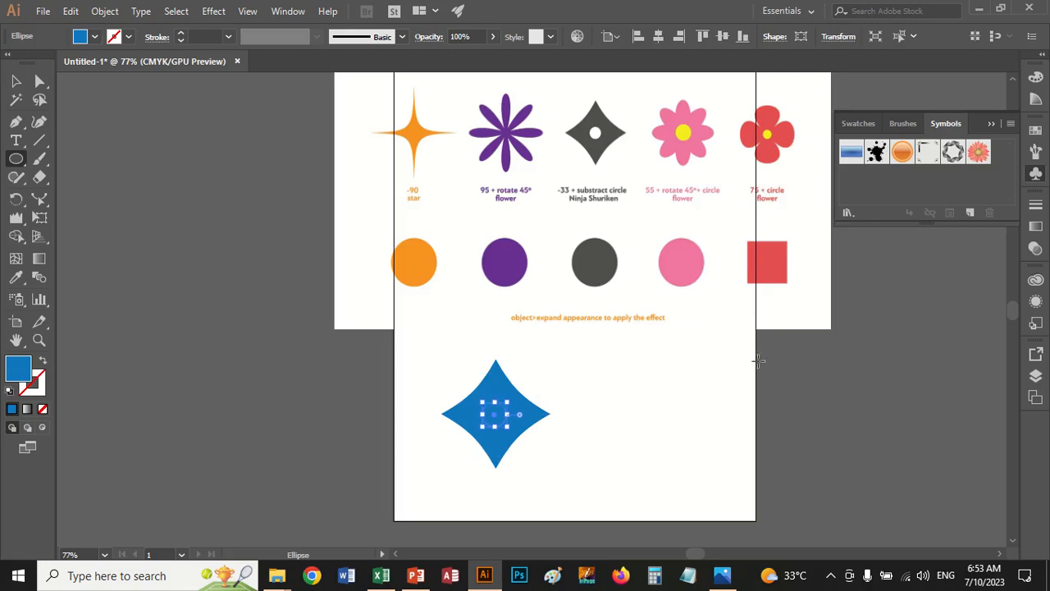
# Fill the small centre circle with white and deselect it to finish the Ninja Shuriken
pyautogui.click(96, 36)
pyautogui.click(31, 63)
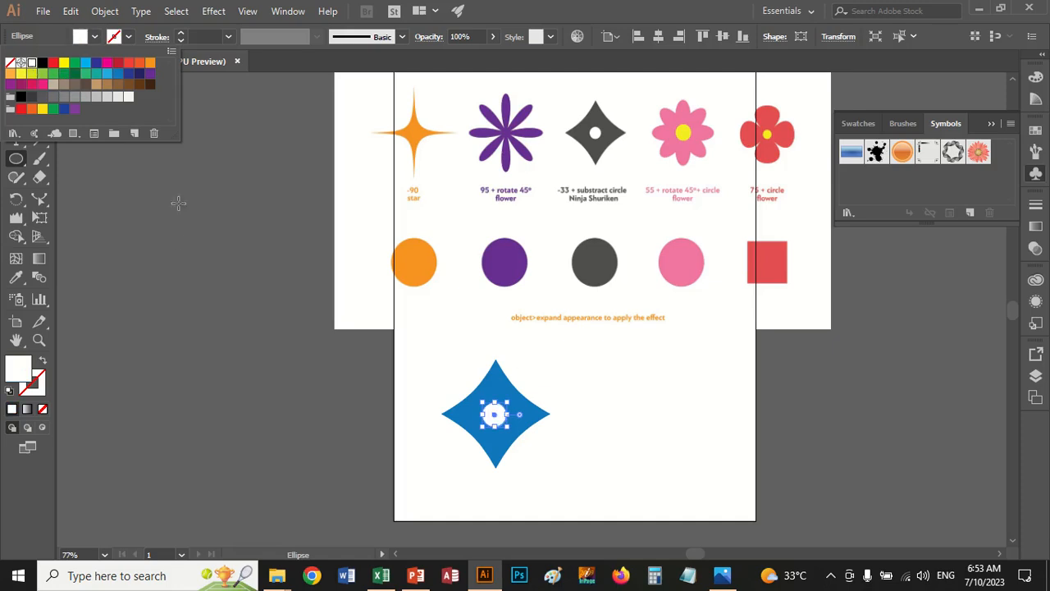
pyautogui.click(115, 42)
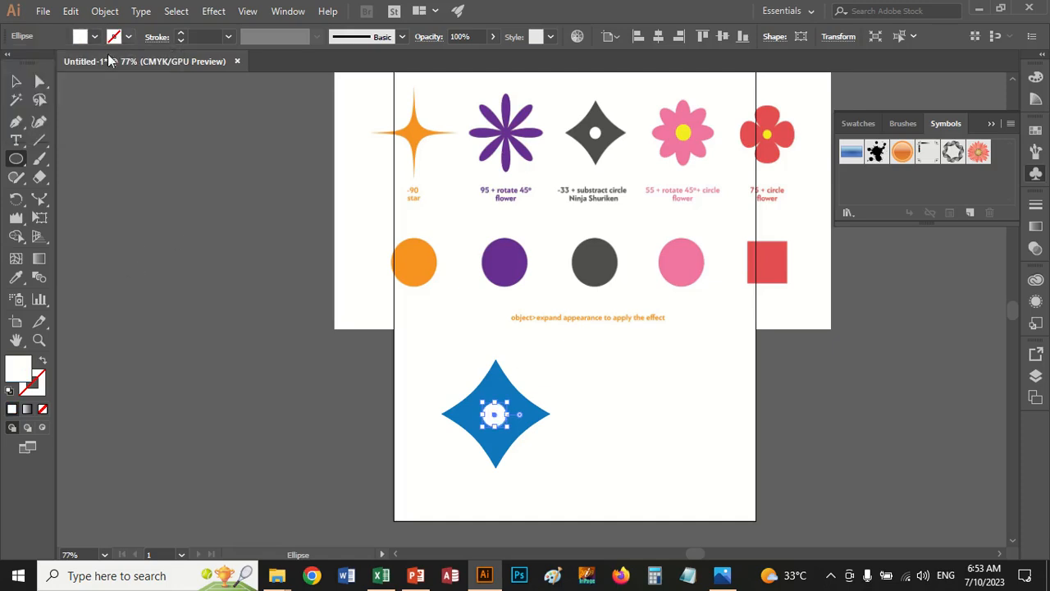
pyautogui.click(15, 81)
pyautogui.click(234, 243)
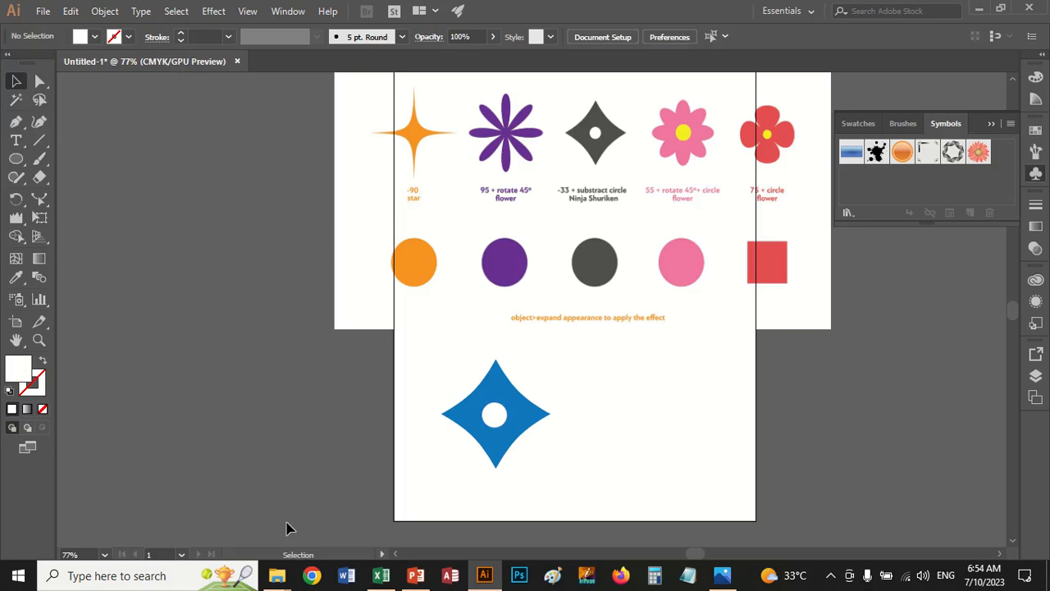
# Draw a slightly wide ellipse beside the blue Ninja Shuriken and fill it with green
pyautogui.click(15, 158)
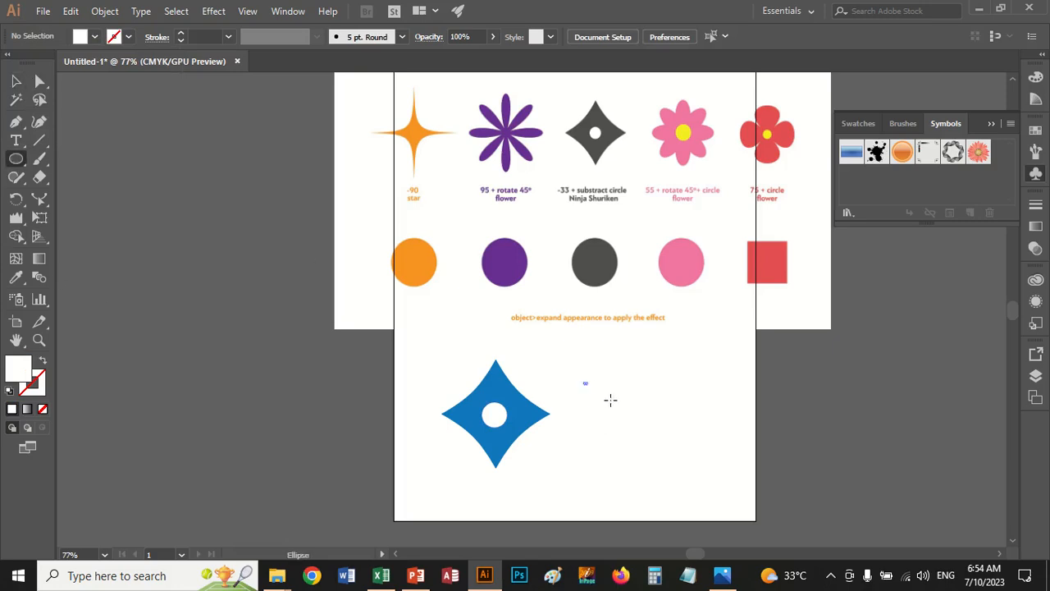
pyautogui.moveTo(610, 399); pyautogui.dragTo(684, 474)
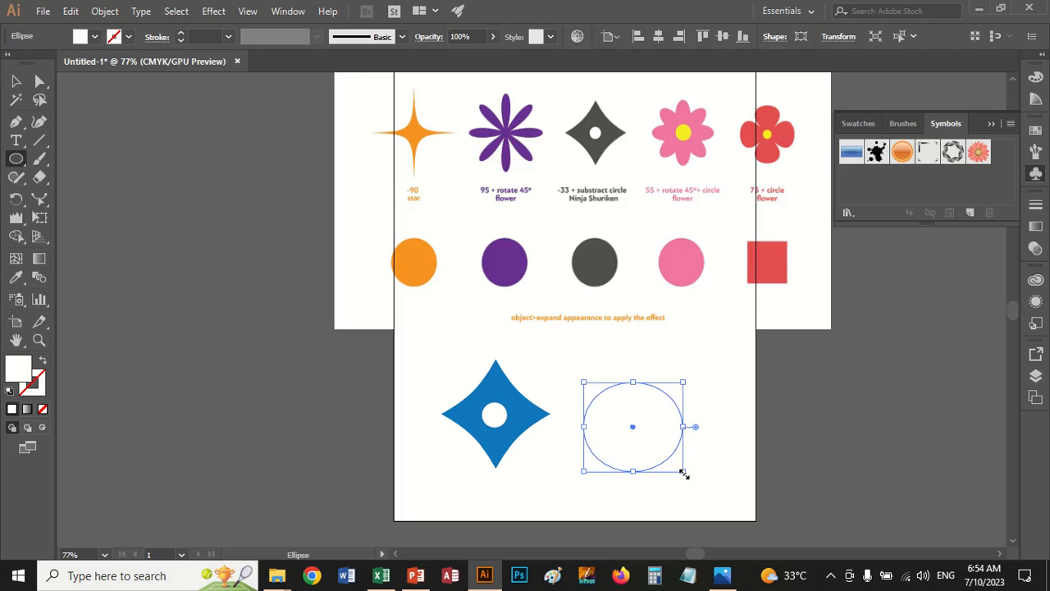
pyautogui.click(94, 36)
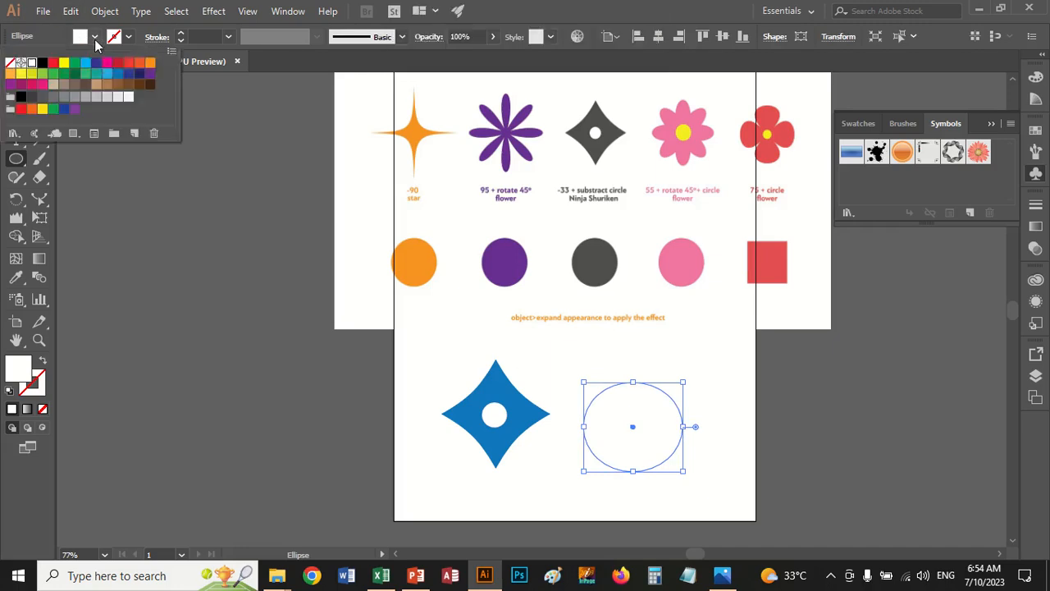
pyautogui.click(75, 63)
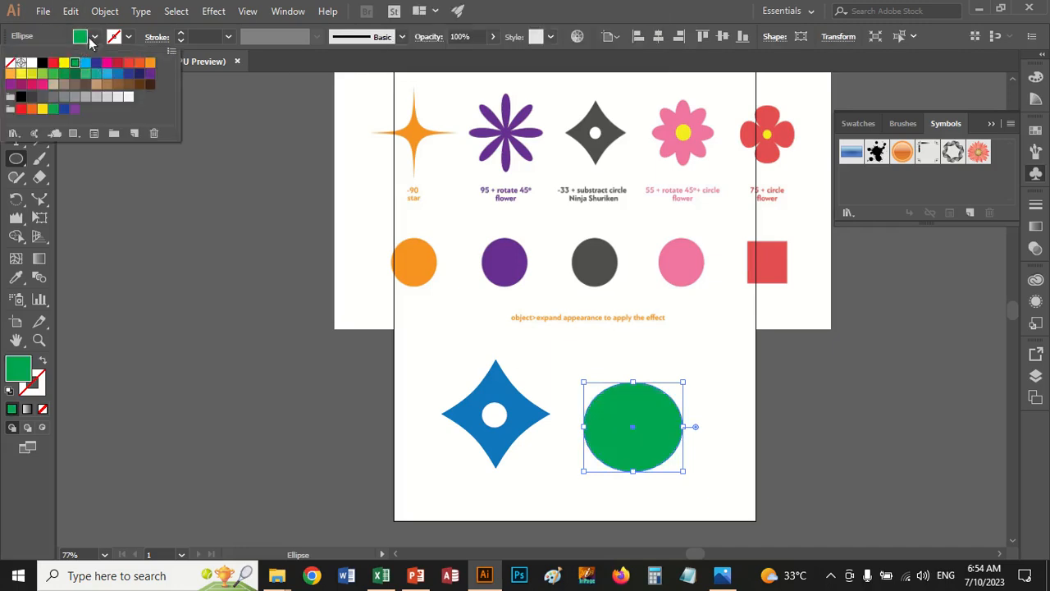
pyautogui.click(94, 36)
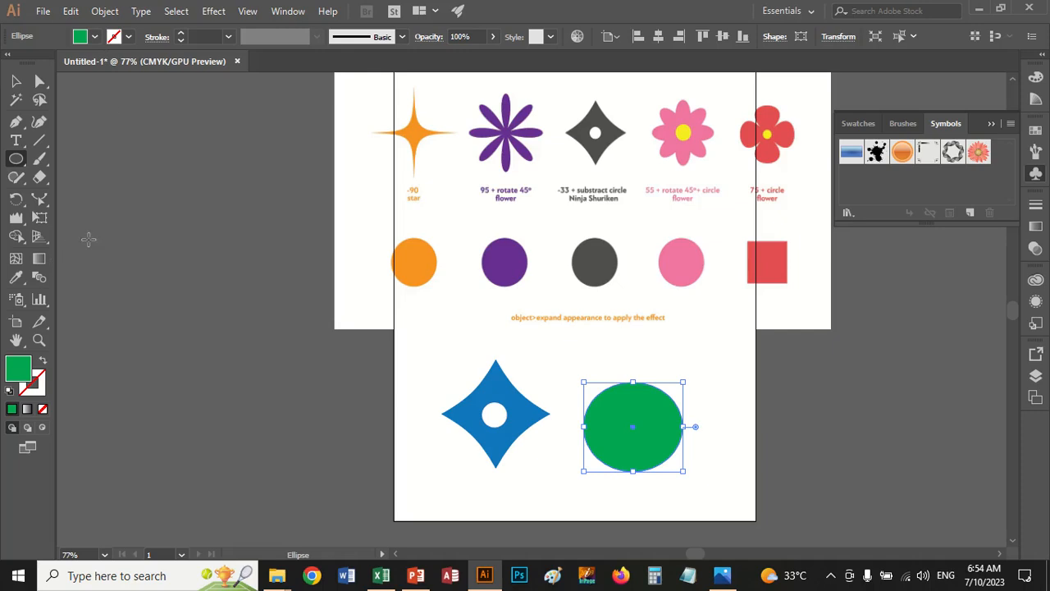
# Apply the Pucker & Bloat effect to the green ellipse with a value of 55%
pyautogui.click(212, 12)
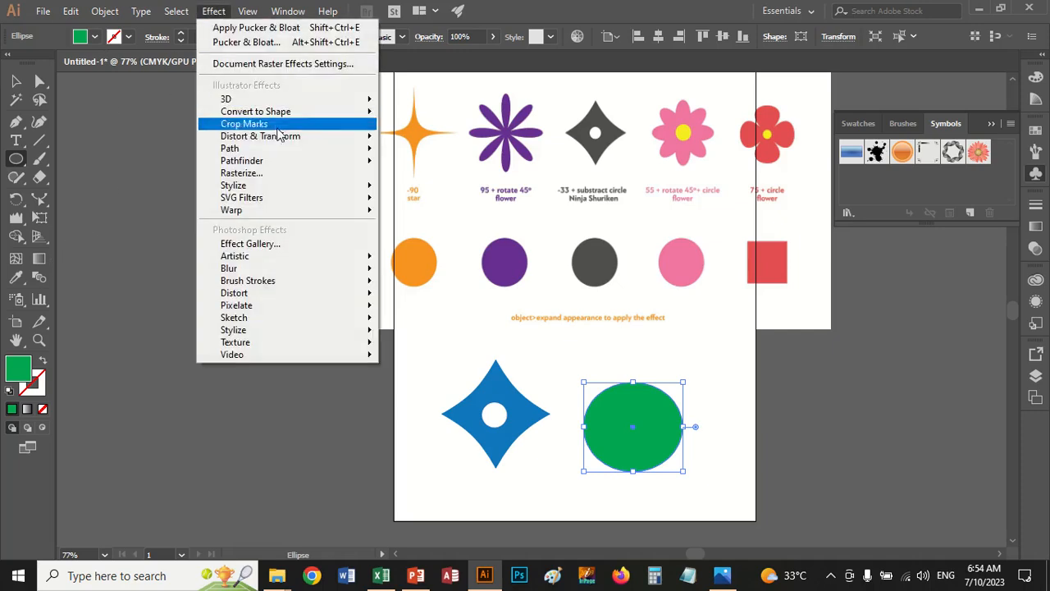
pyautogui.moveTo(333, 138)
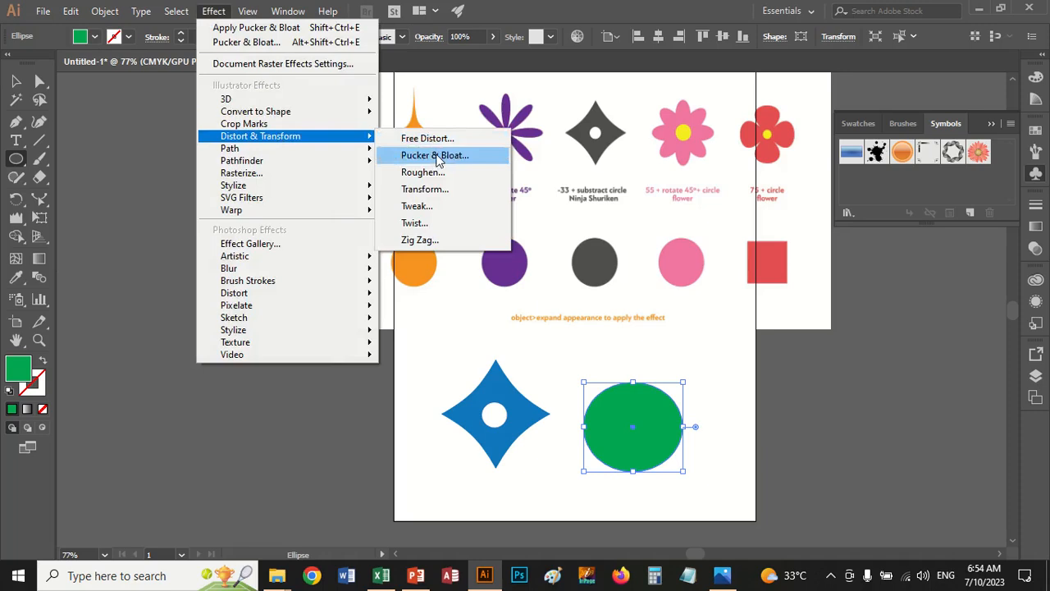
pyautogui.click(437, 158)
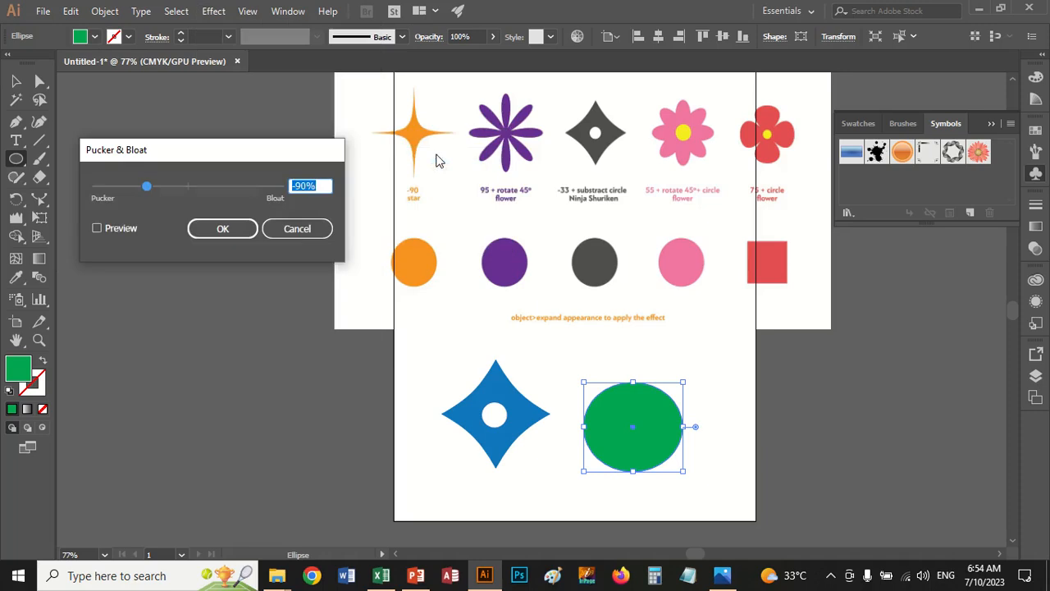
pyautogui.click(104, 229)
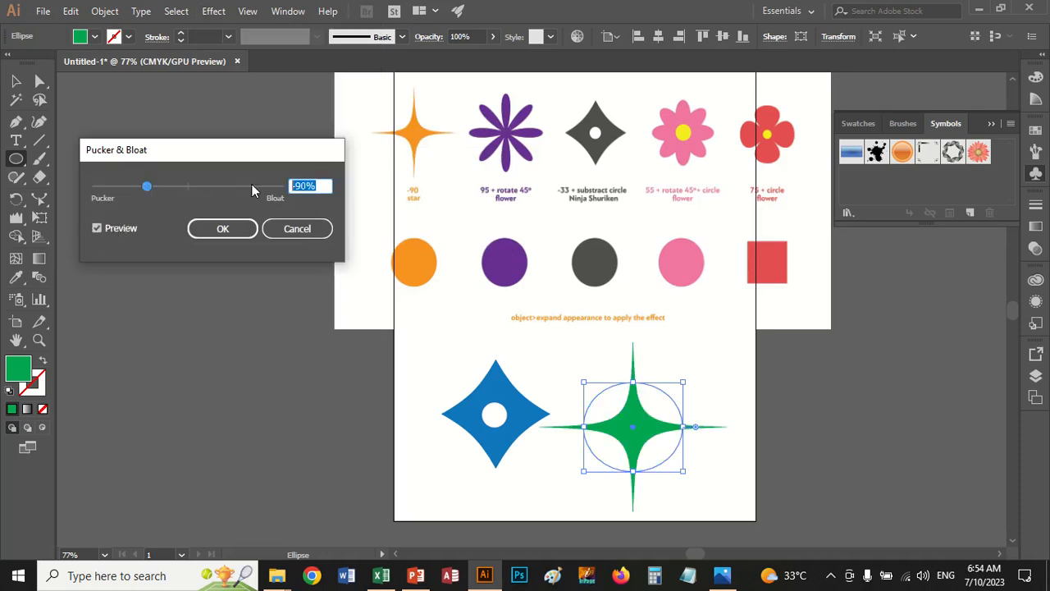
pyautogui.write('55')
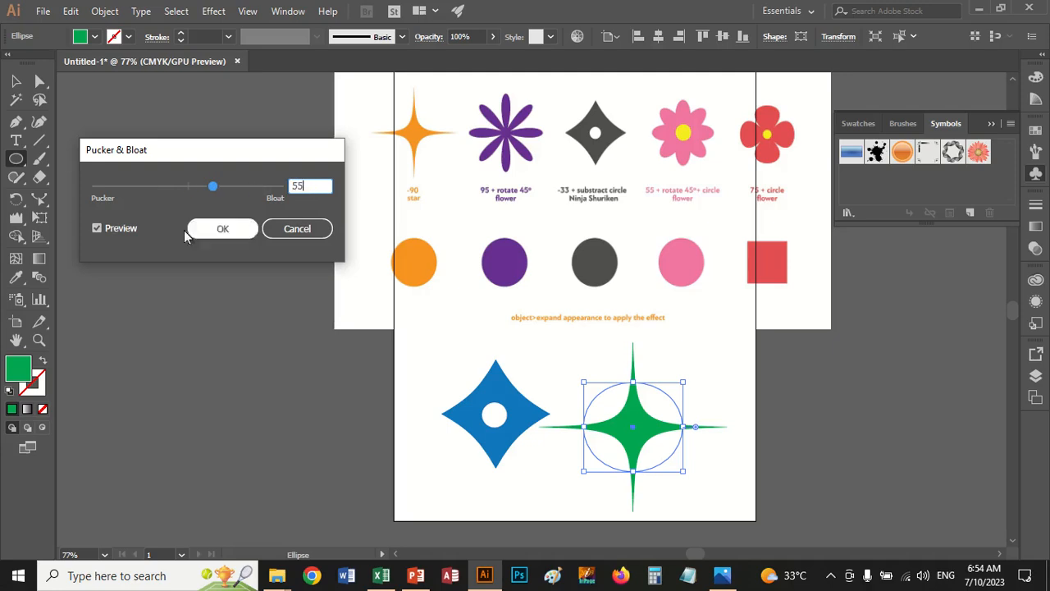
pyautogui.click(127, 230)
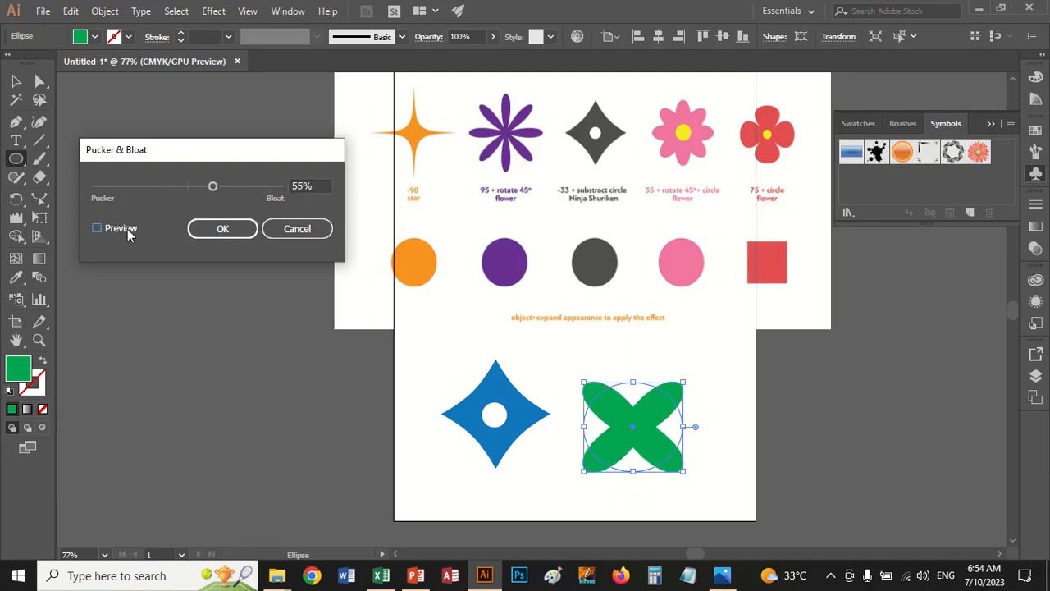
pyautogui.click(199, 229)
# Make a copy of the green four-petal shape rotated by 45° to form an eight-petal flower
pyautogui.rightClick(640, 427)
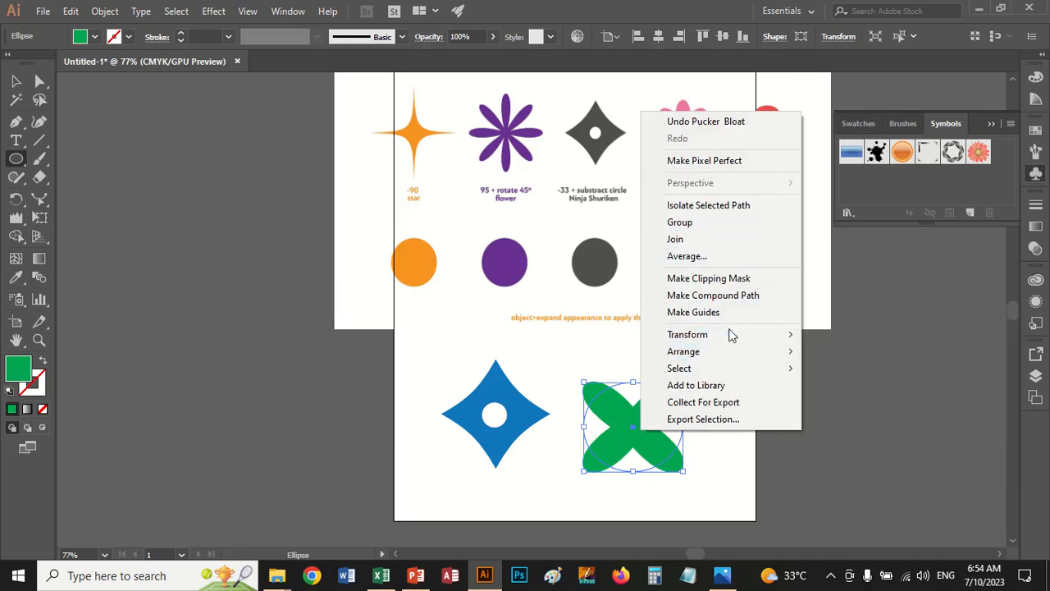
pyautogui.moveTo(728, 335)
pyautogui.click(868, 386)
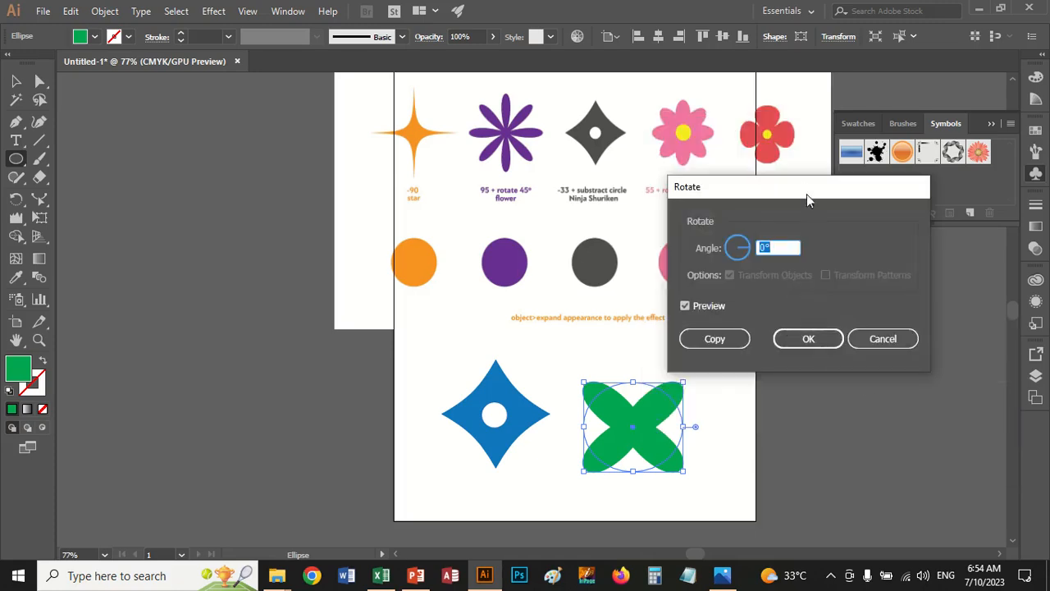
pyautogui.moveTo(807, 194); pyautogui.dragTo(832, 230)
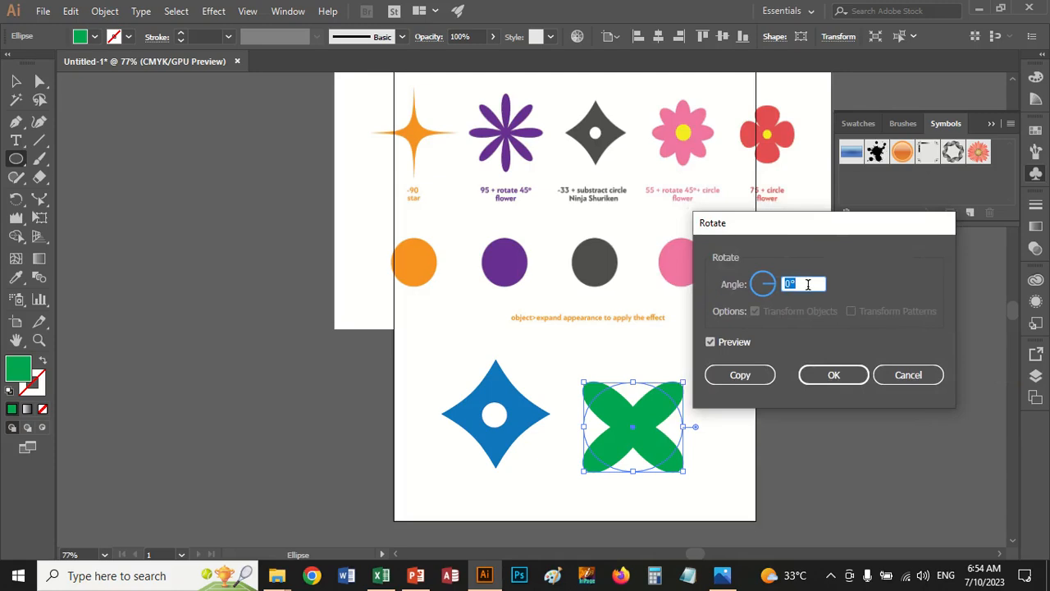
pyautogui.write('45')
pyautogui.click(749, 377)
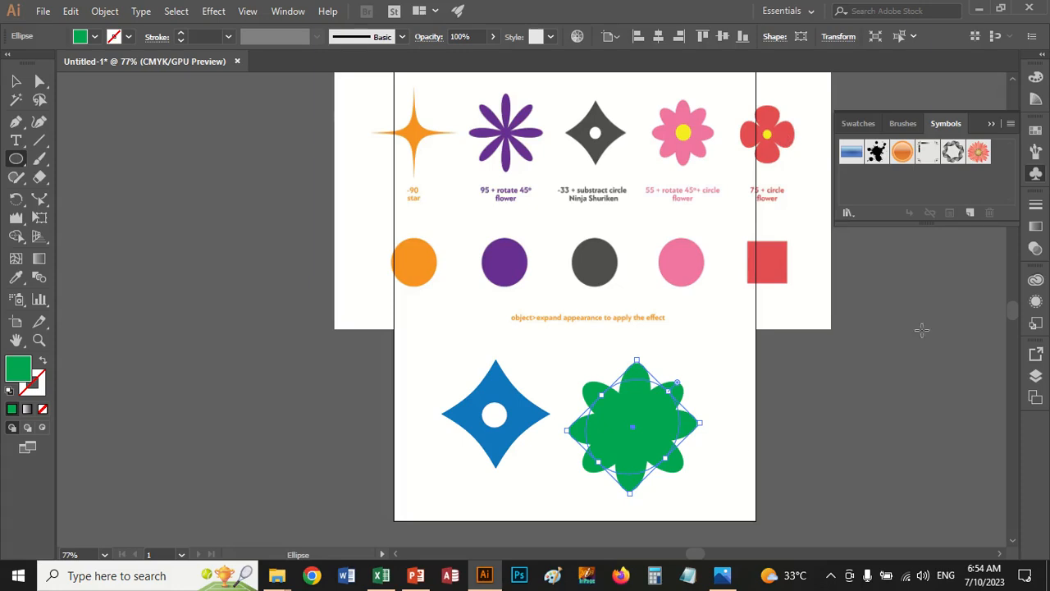
# Open the bloat-pucker2 reference image from the Wrap-Bloat Pucker Tool folder to examine its Pucker and Bloat values
pyautogui.click(722, 575)
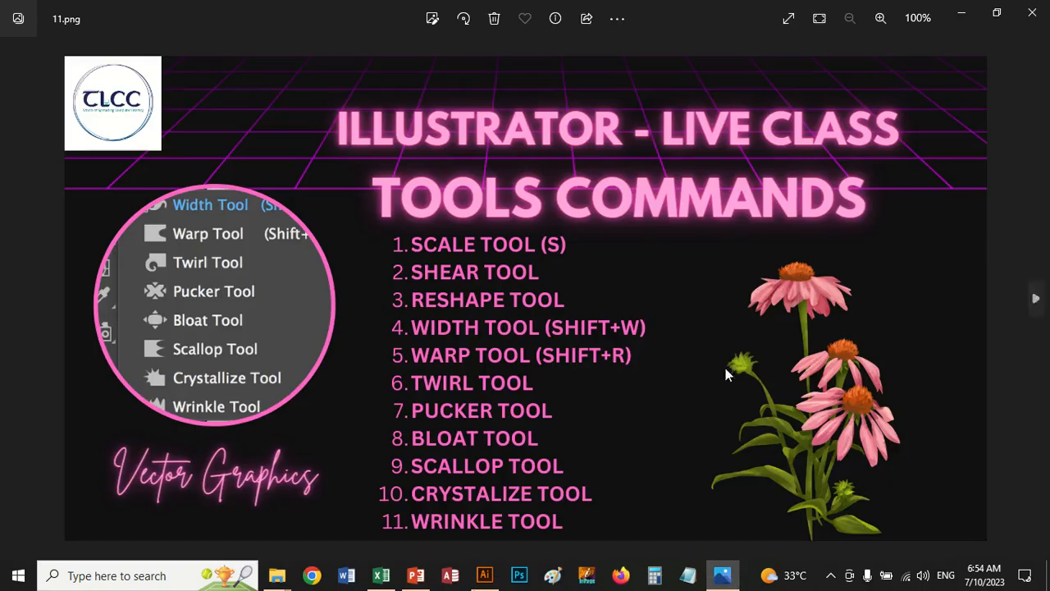
pyautogui.moveTo(276, 576)
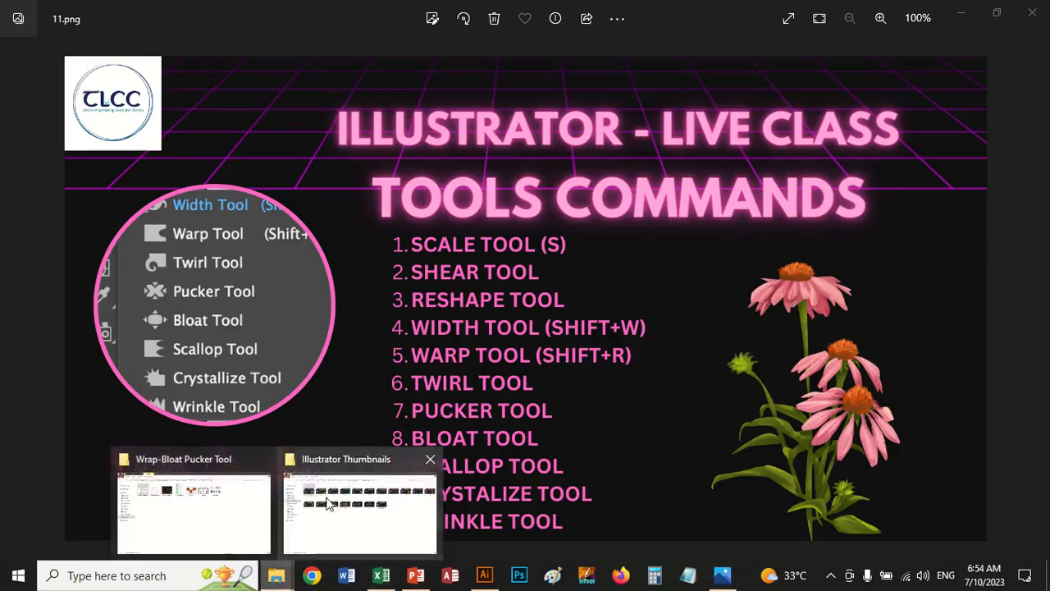
pyautogui.click(228, 520)
pyautogui.click(262, 136)
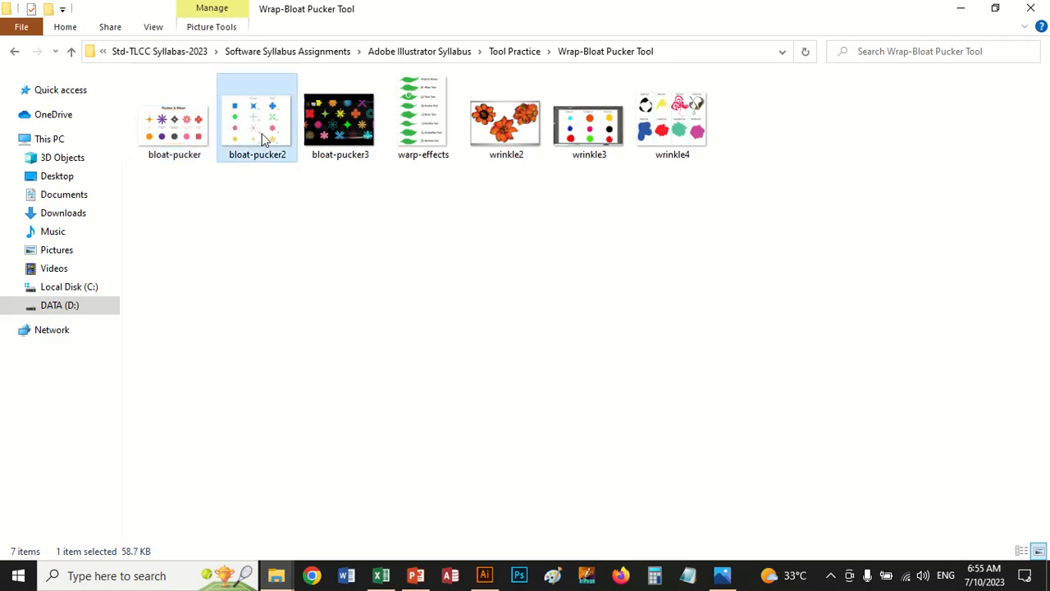
pyautogui.doubleClick(262, 139)
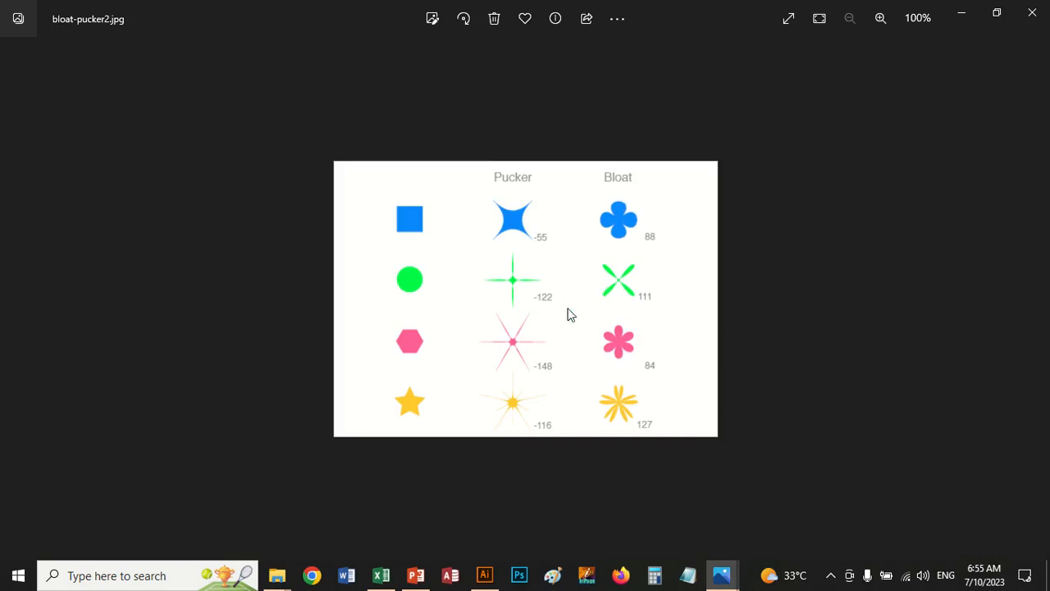
# Look through the following reference images up to wrinkle3, close the image viewer and switch back to Illustrator
pyautogui.click(1035, 310)
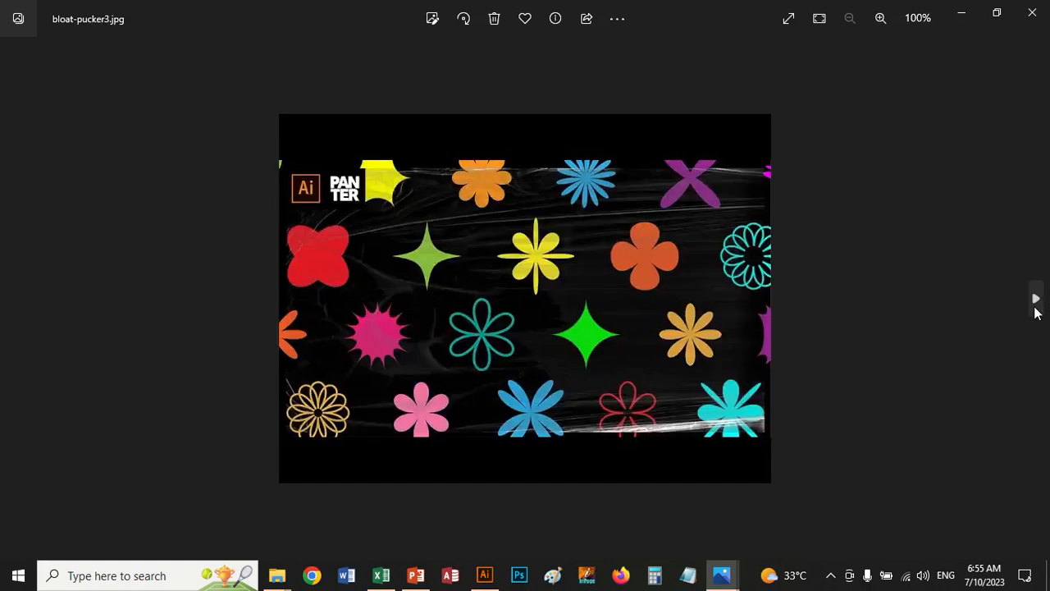
pyautogui.click(1035, 311)
pyautogui.click(1035, 311)
pyautogui.click(1035, 310)
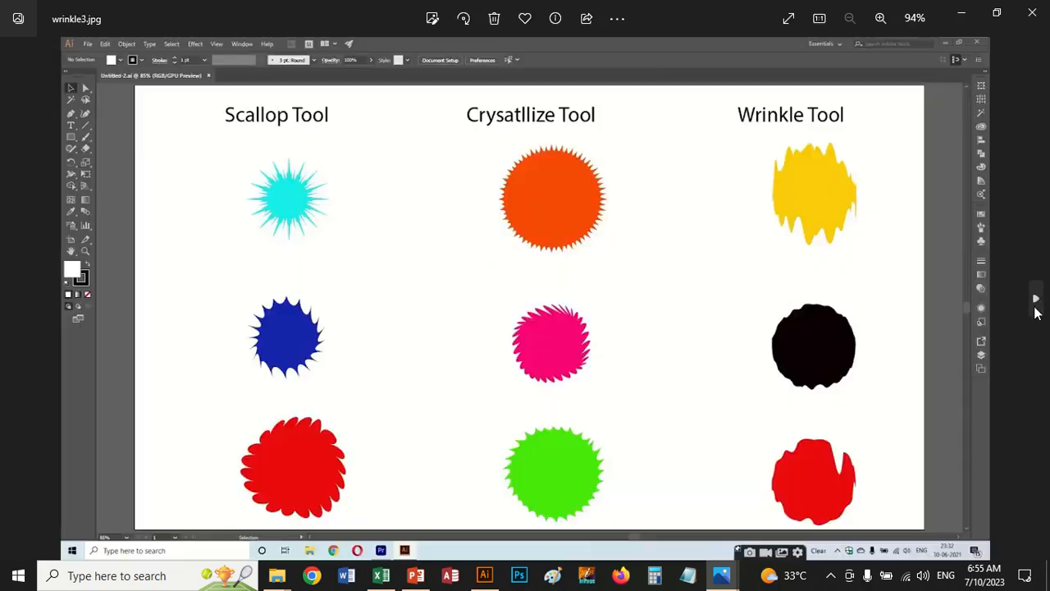
pyautogui.click(1037, 8)
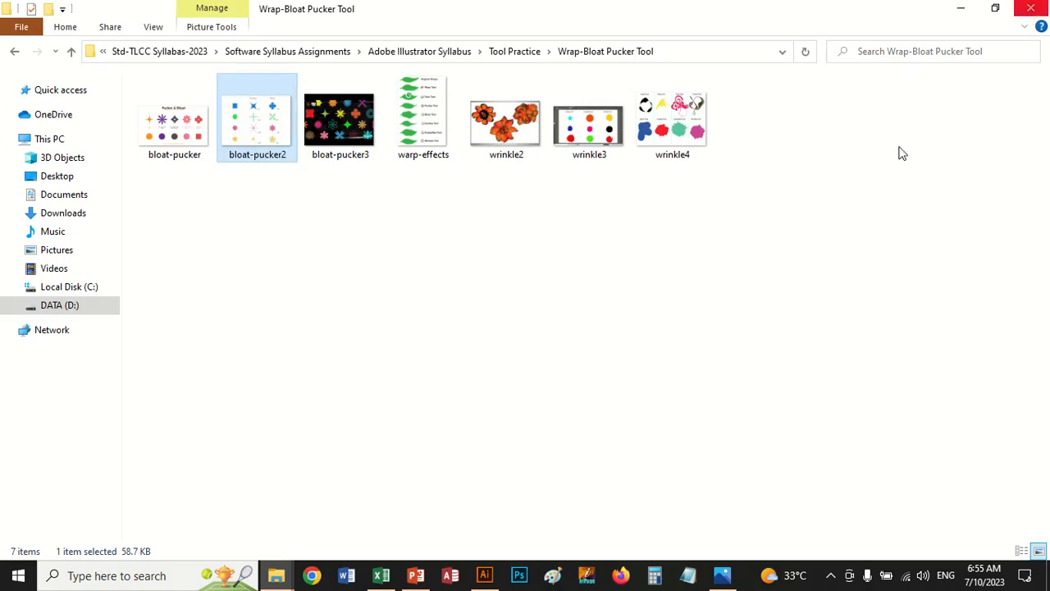
pyautogui.moveTo(411, 577)
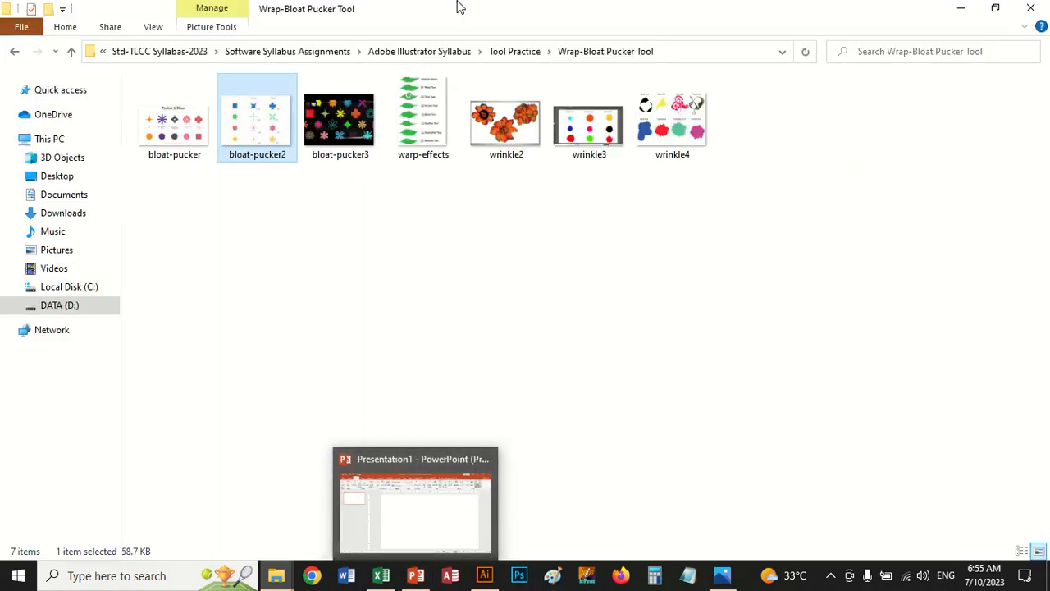
pyautogui.moveTo(459, 7)
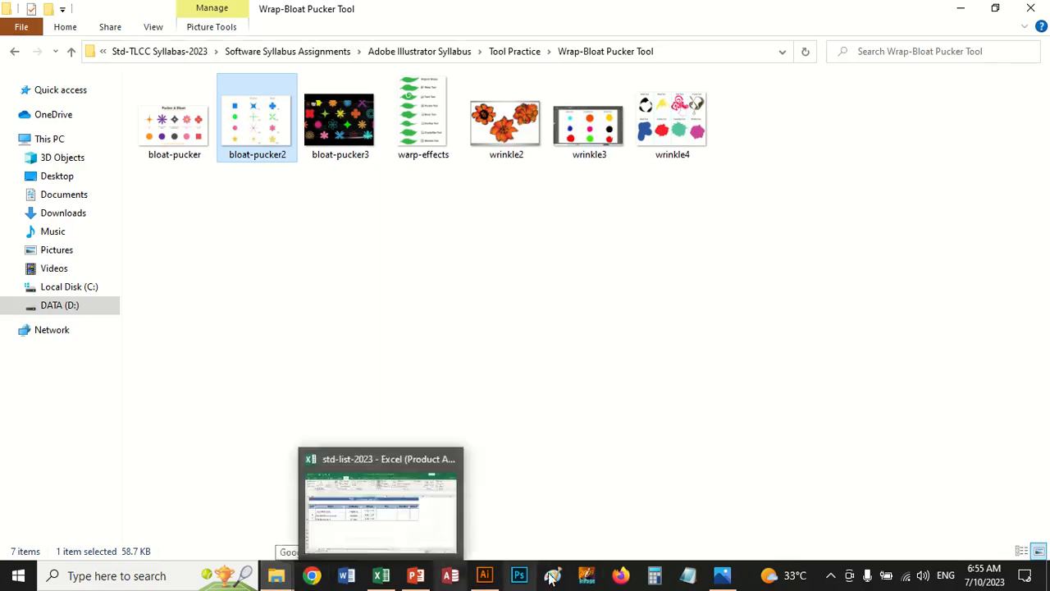
pyautogui.click(484, 575)
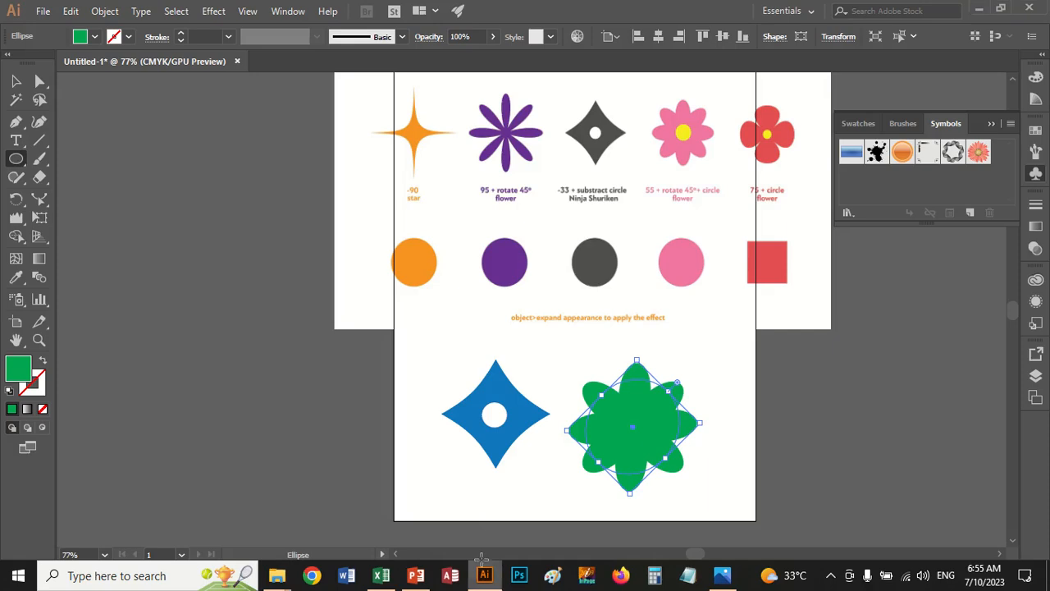